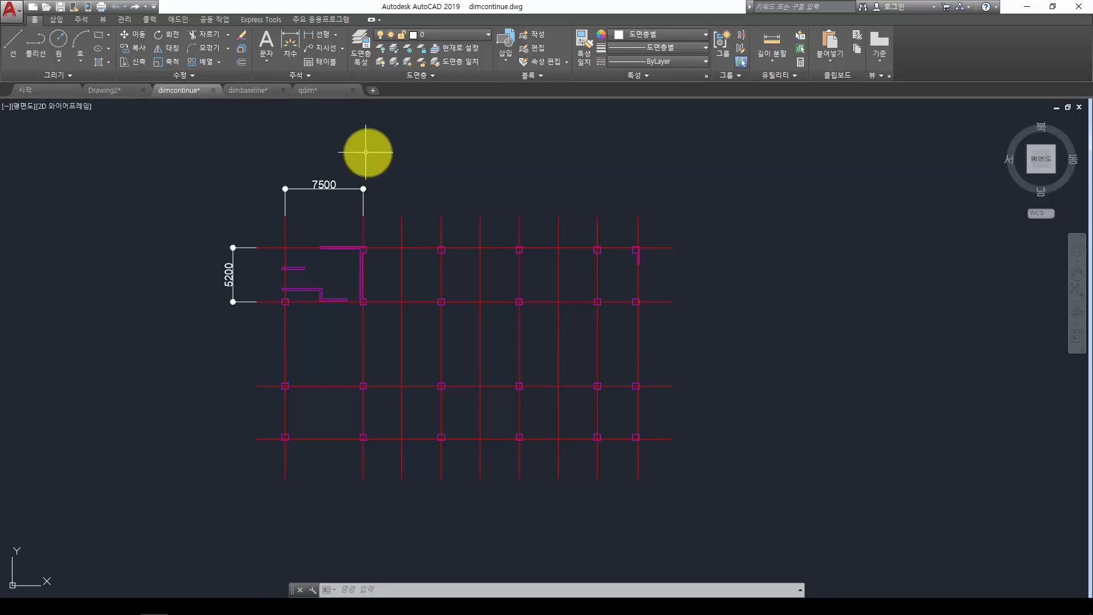
- Continue the 7500 dimension from its right-end grip across the next two vertical grid lines
click(377, 166)
click(340, 202)
mouse_move(363, 189)
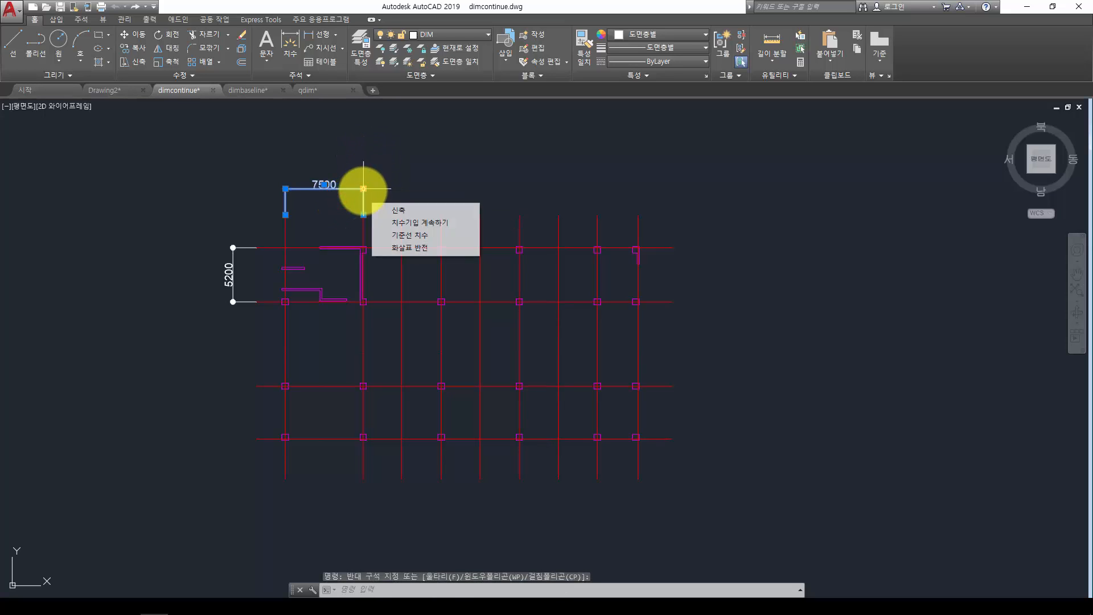
click(410, 224)
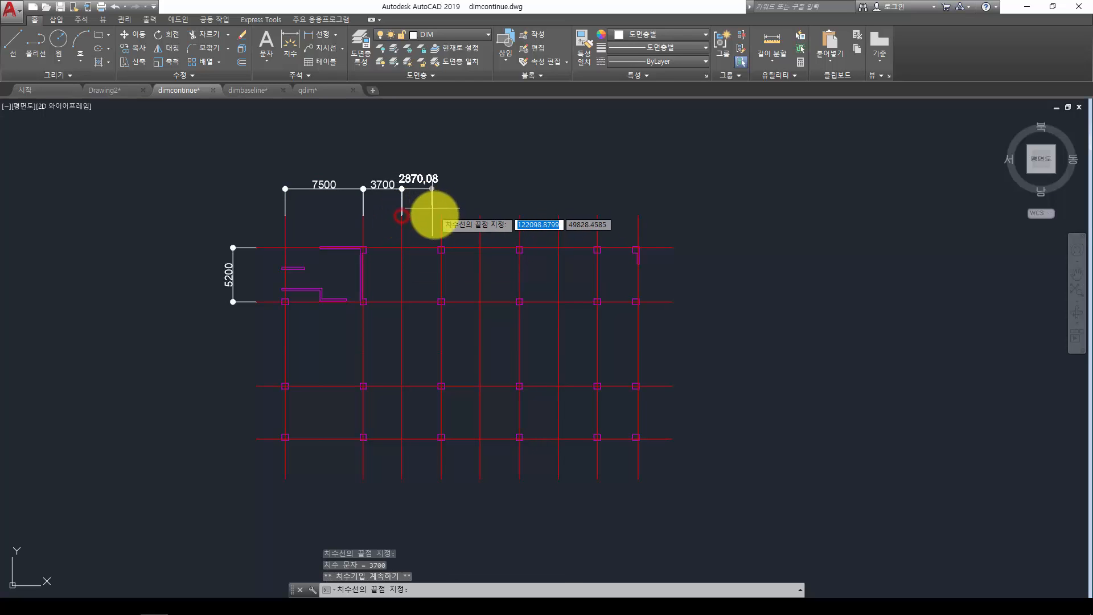
click(442, 215)
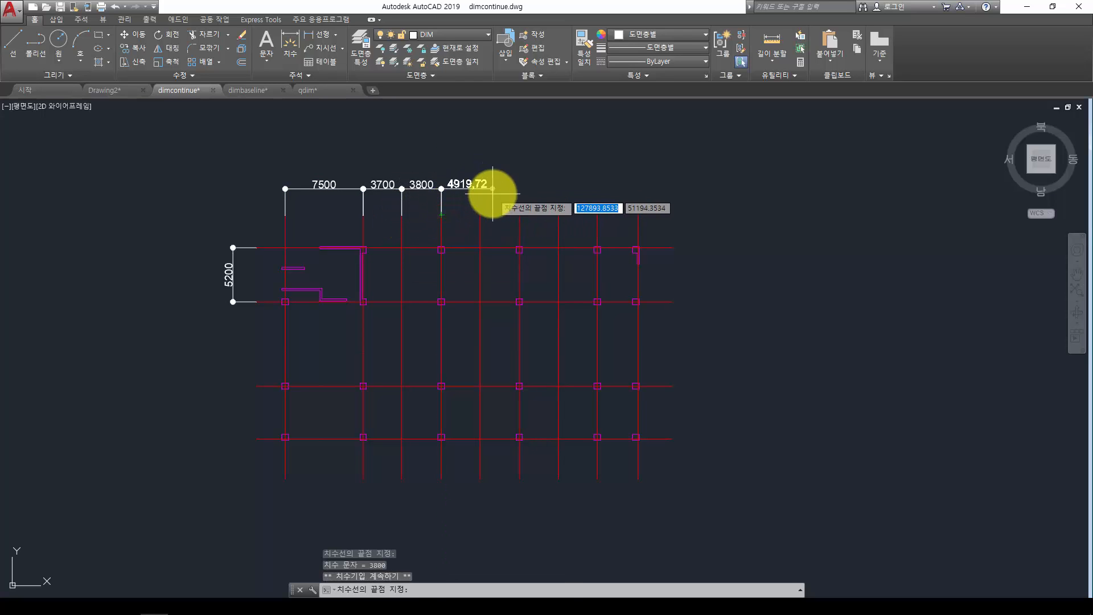
key(Escape)
click(467, 190)
key(Escape)
key(Escape)
- Erase the two continued dimensions beside the 7500 dimension
click(463, 197)
click(391, 176)
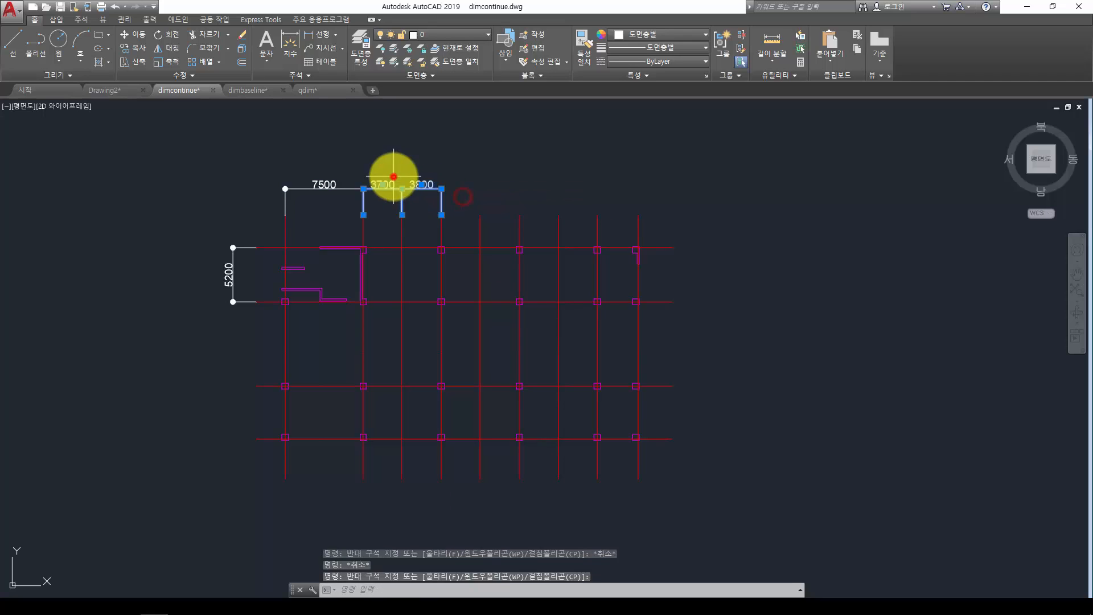
text(e)
key(Return)
key(Escape)
key(Escape)
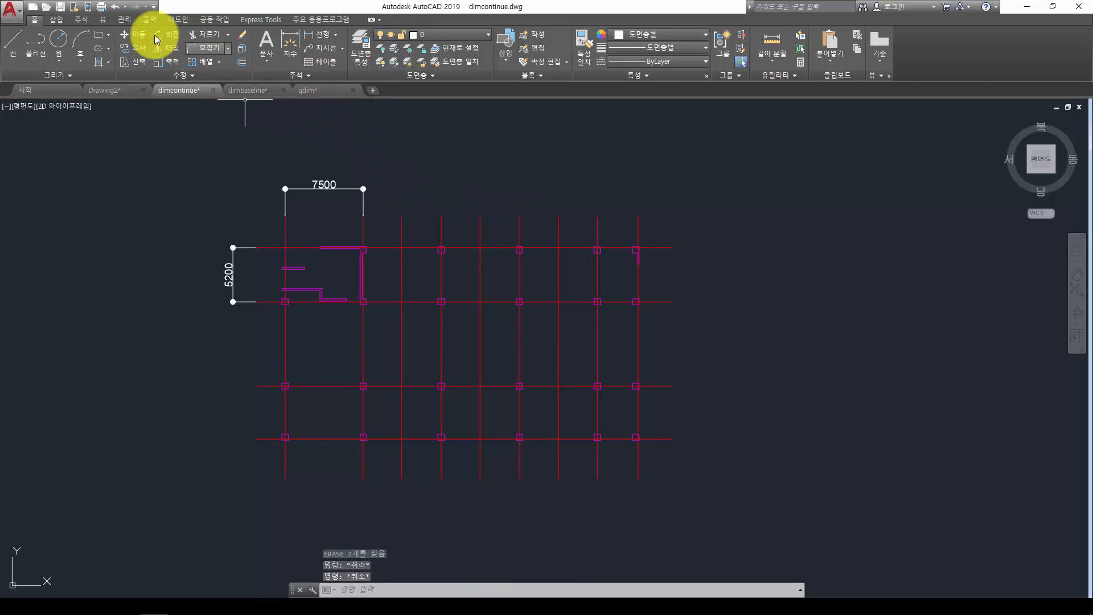
- Place a standalone horizontal linear dimension about 14378 long in the empty space above and left of the grid
click(90, 23)
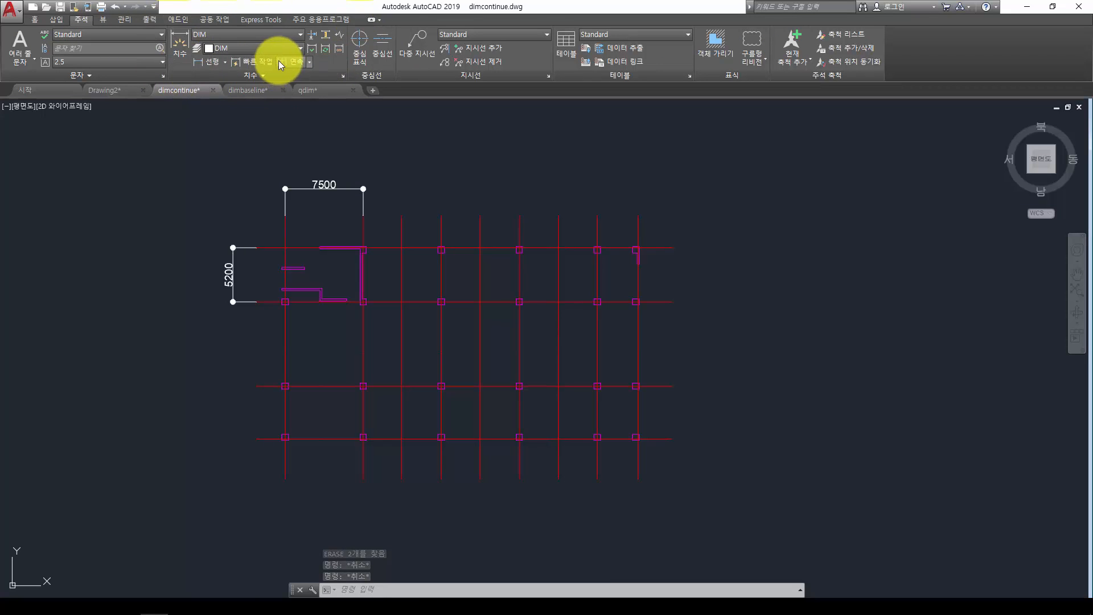
click(310, 64)
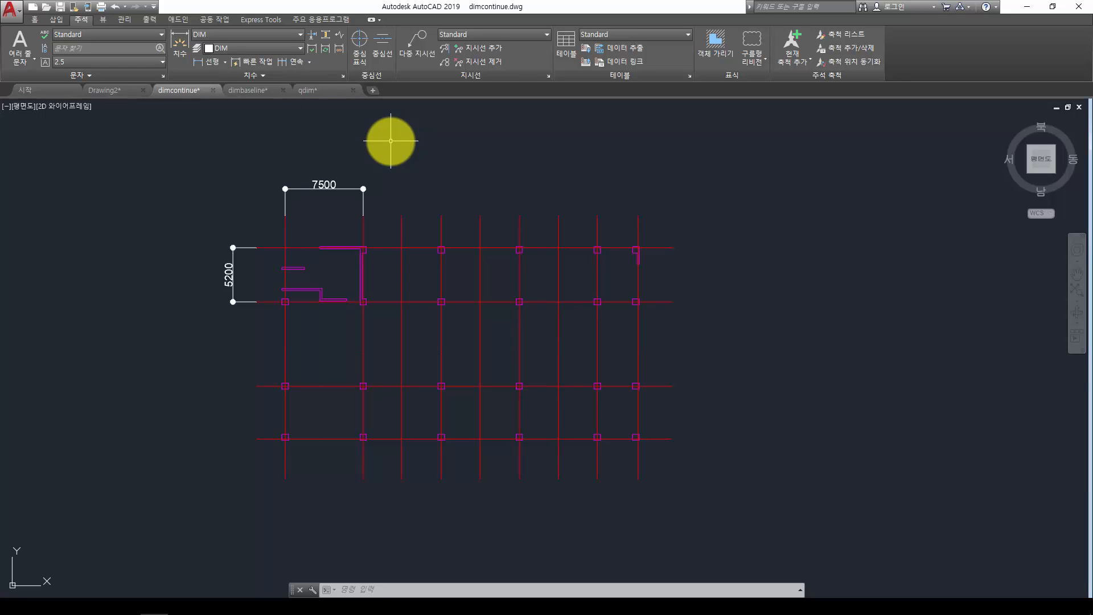
click(300, 66)
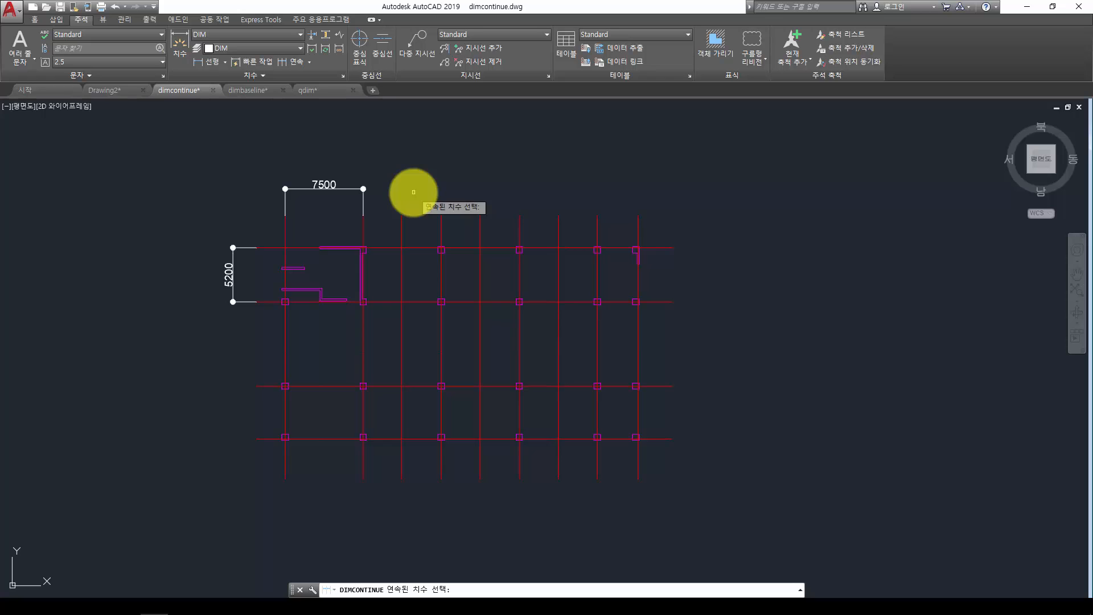
click(180, 42)
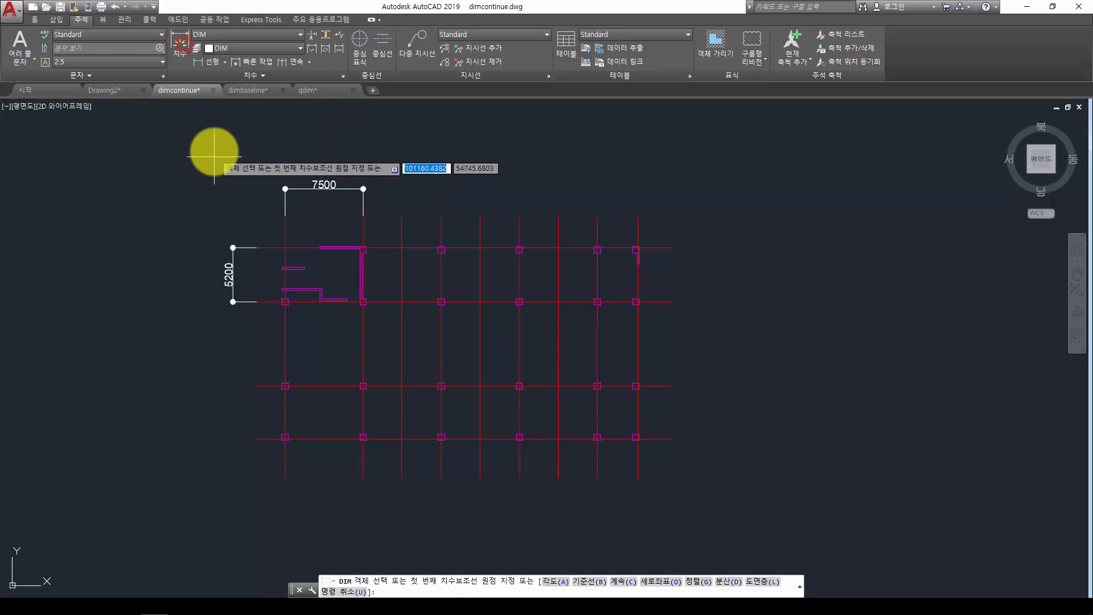
middle_drag(215, 154, 288, 225)
click(140, 196)
click(290, 196)
click(276, 155)
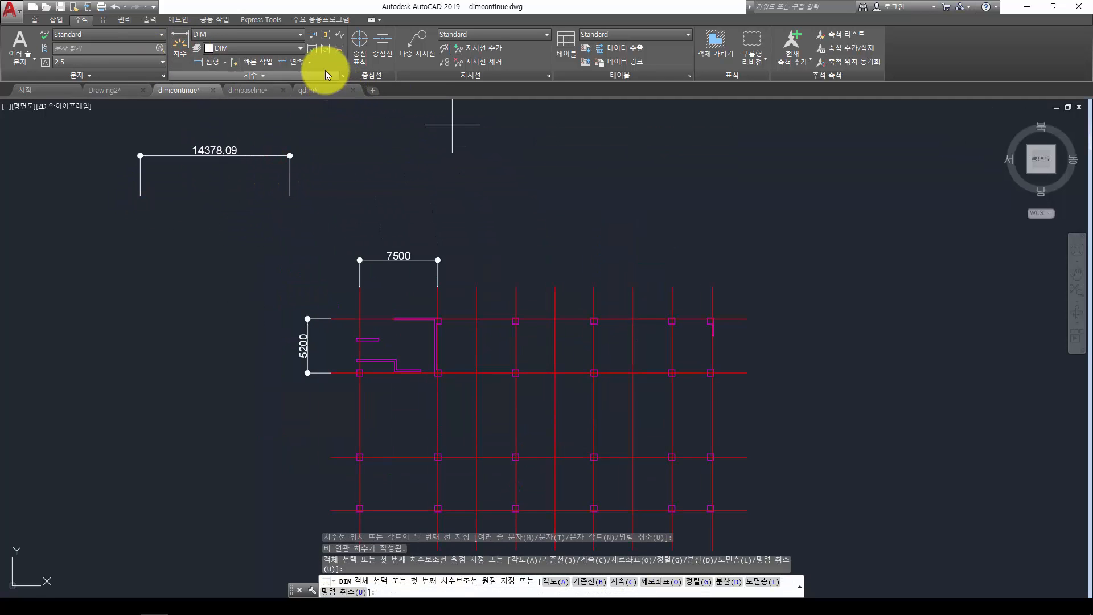
- Start a continued dimension and use the Select option to base it on the left end of the 7500 dimension
click(292, 63)
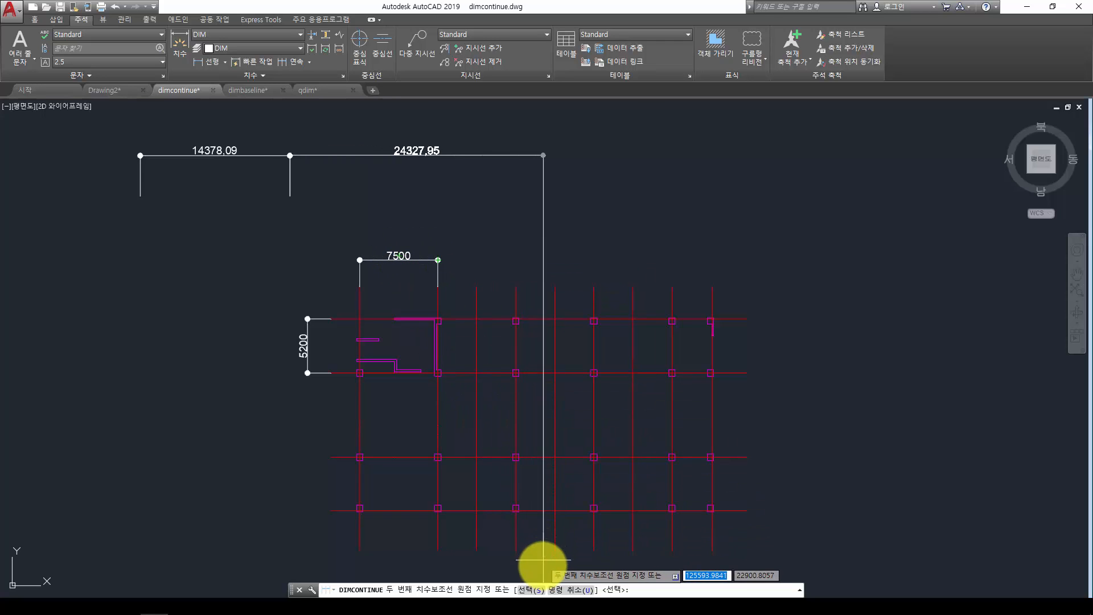
click(535, 596)
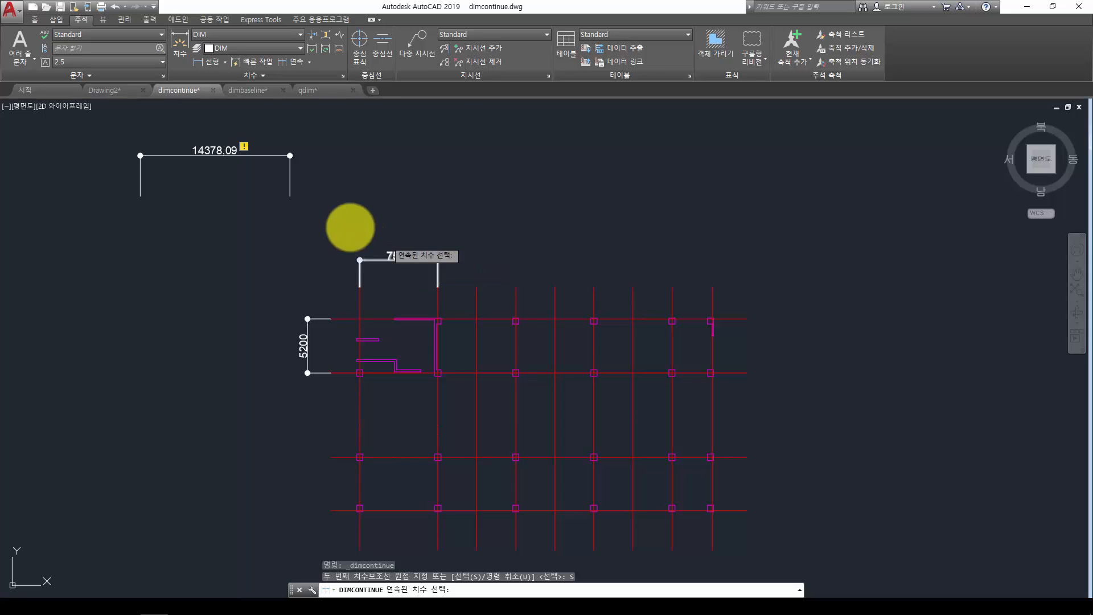
click(360, 259)
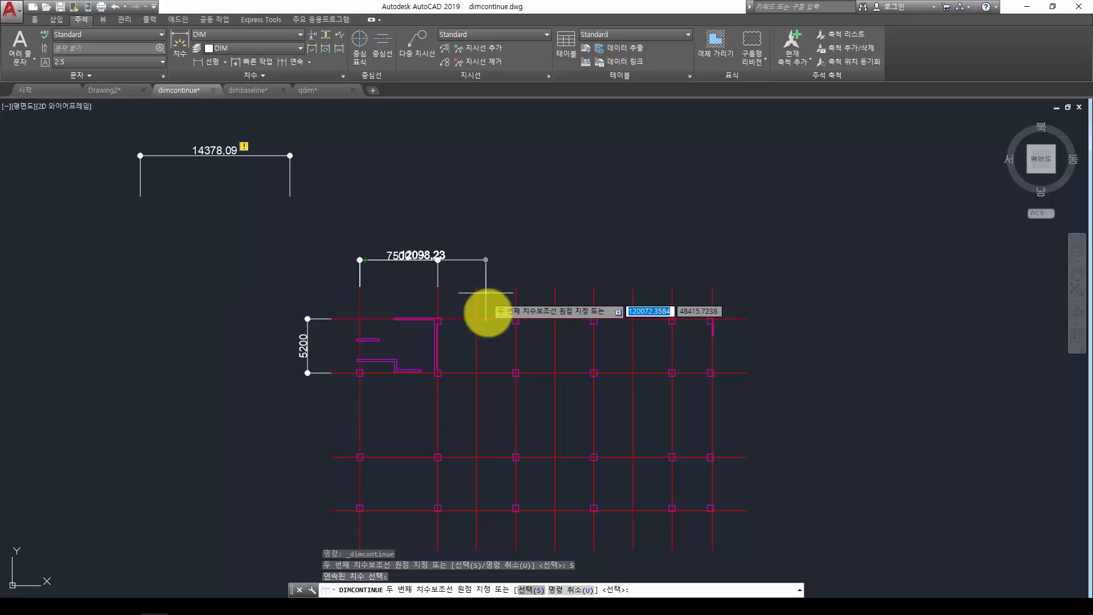
- Rebase the continued dimension on the right end of the 7500 dimension and chain it across the next four vertical grid lines
click(528, 588)
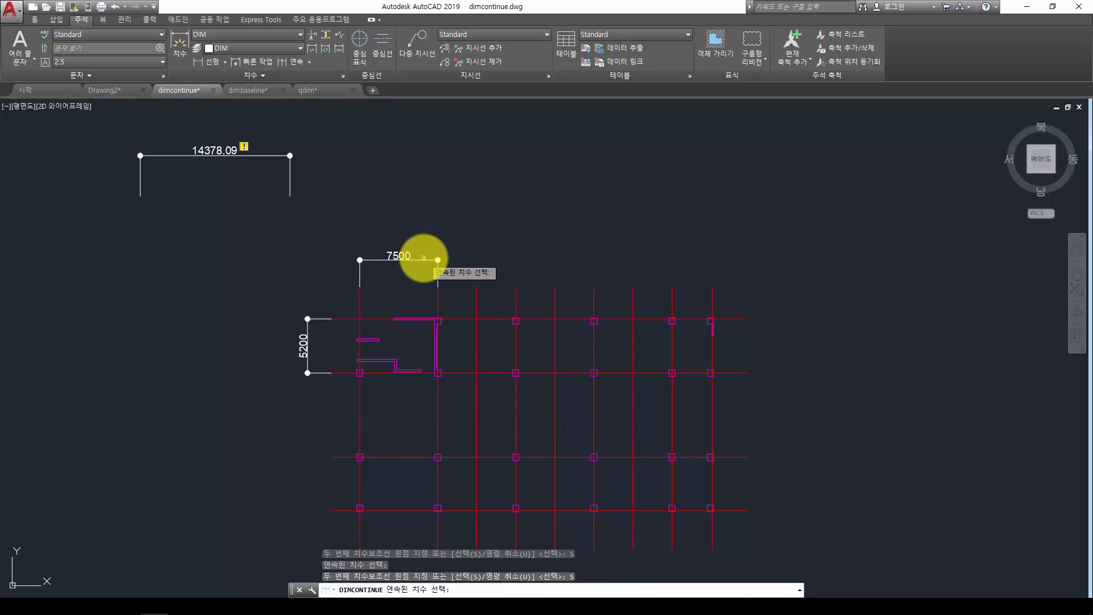
click(438, 260)
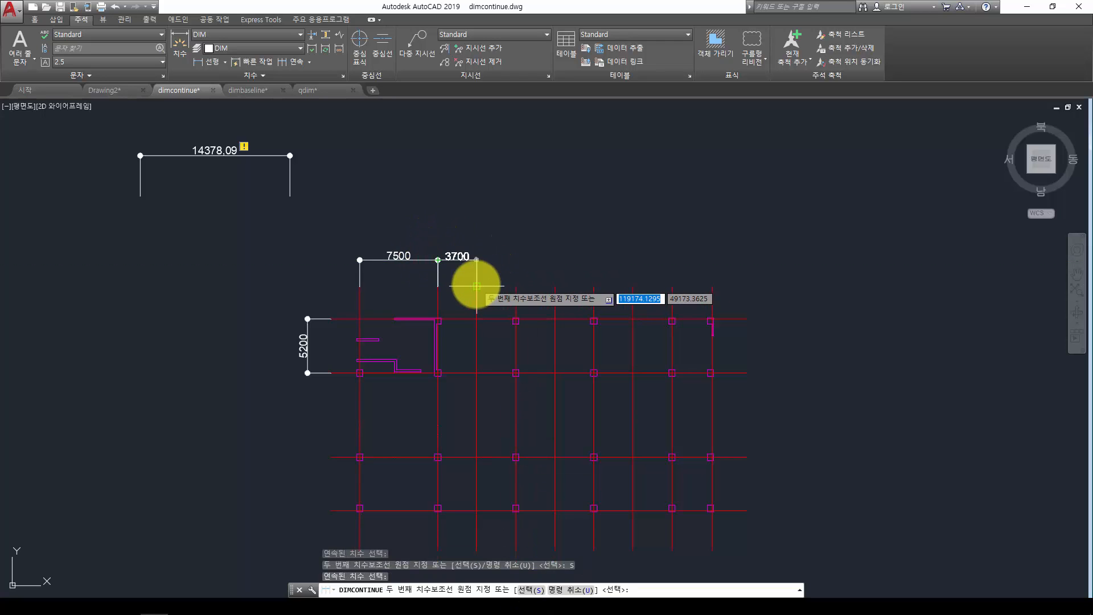
click(477, 280)
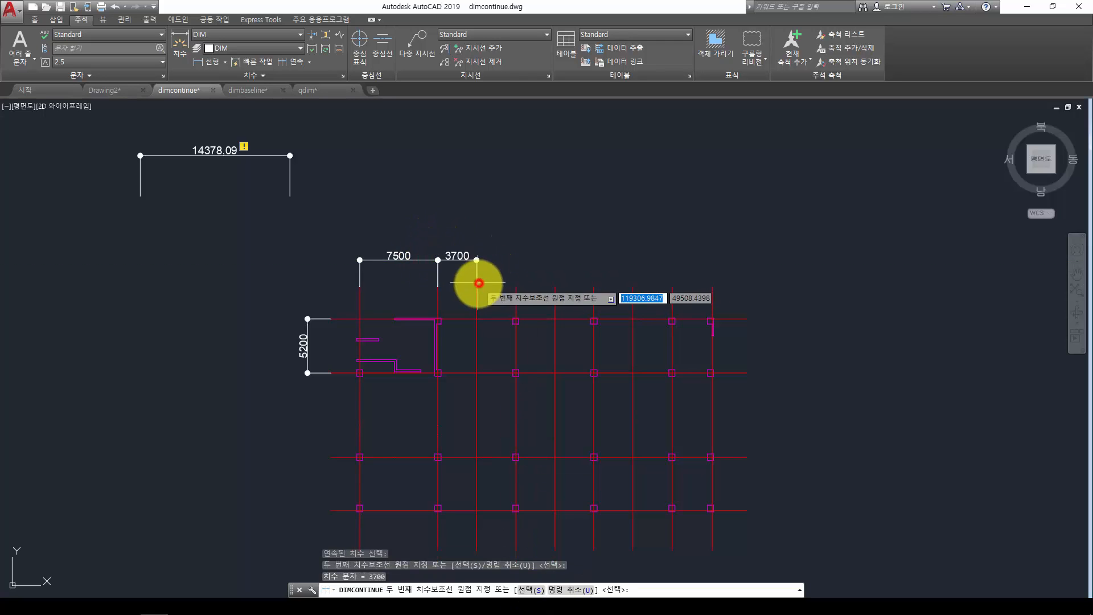
click(556, 287)
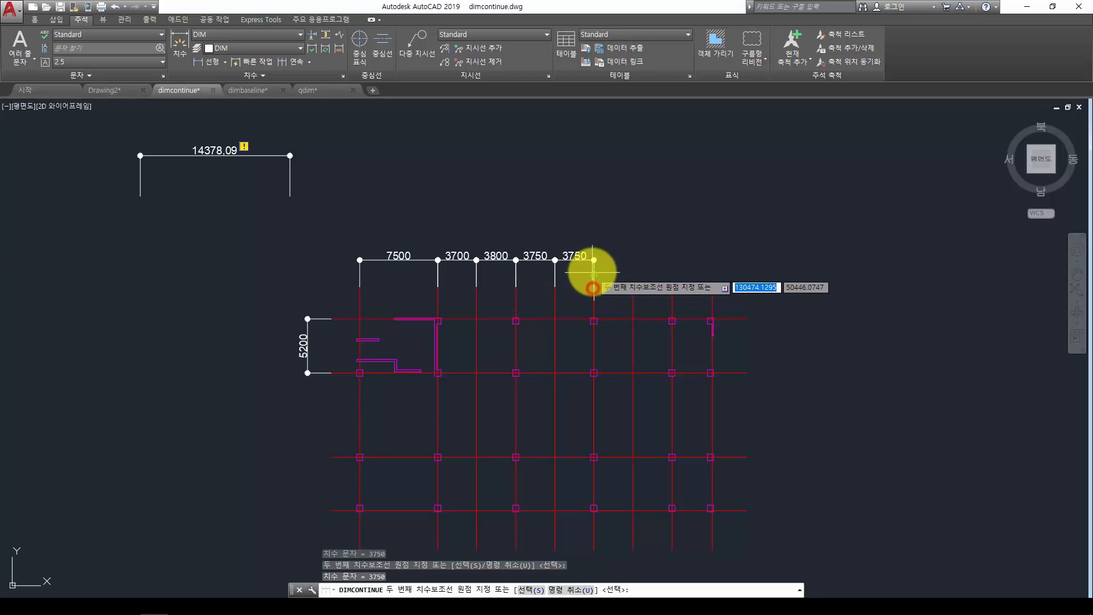
click(594, 265)
key(Return)
key(Escape)
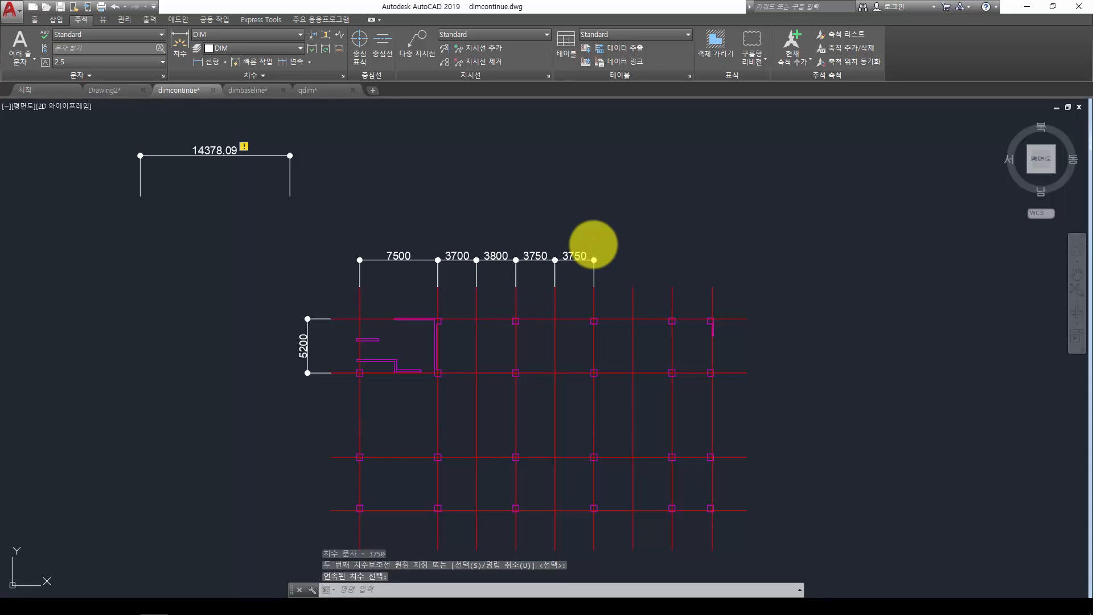
- Extend the horizontal dimension chain by one more vertical grid line with DIMCONTINUE
key(Return)
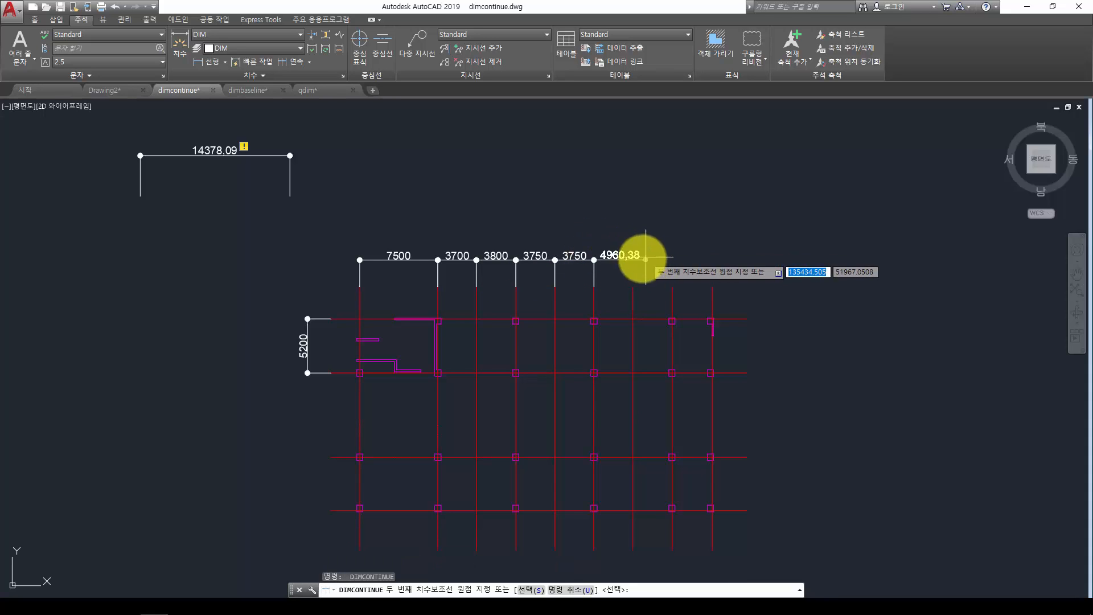
click(634, 288)
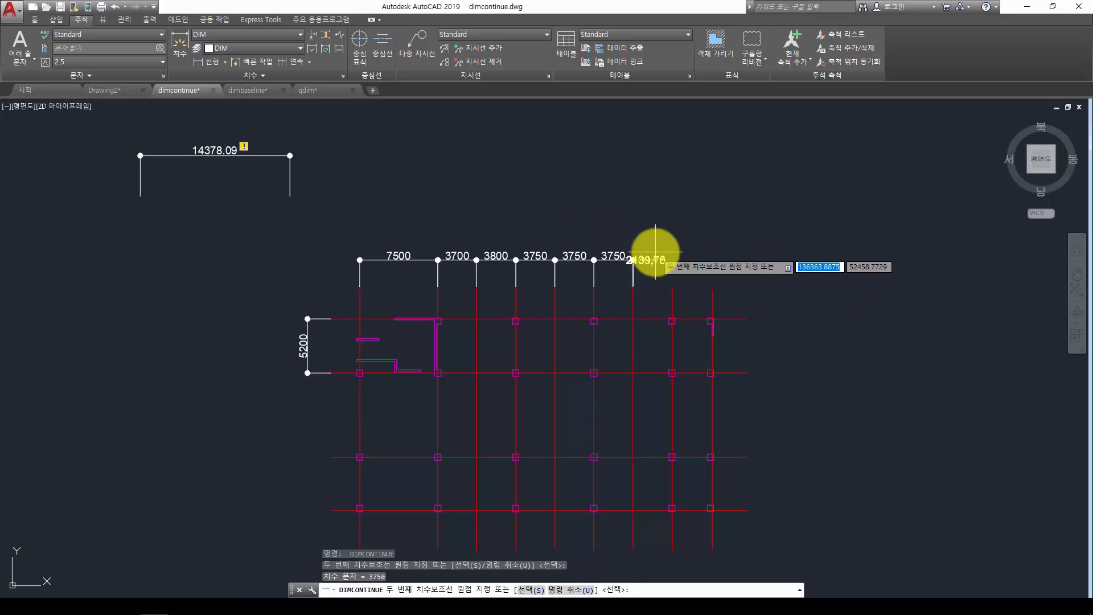
key(Return)
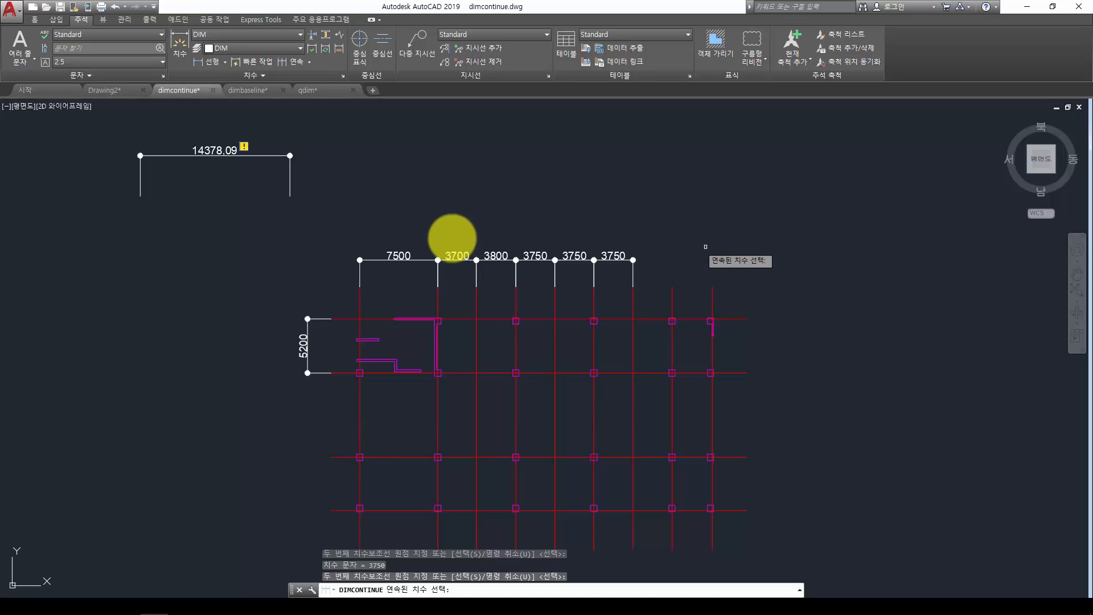
- Continue the vertical 5200 dimension from its lower end down to the two remaining horizontal grid lines
middle_drag(486, 224, 490, 200)
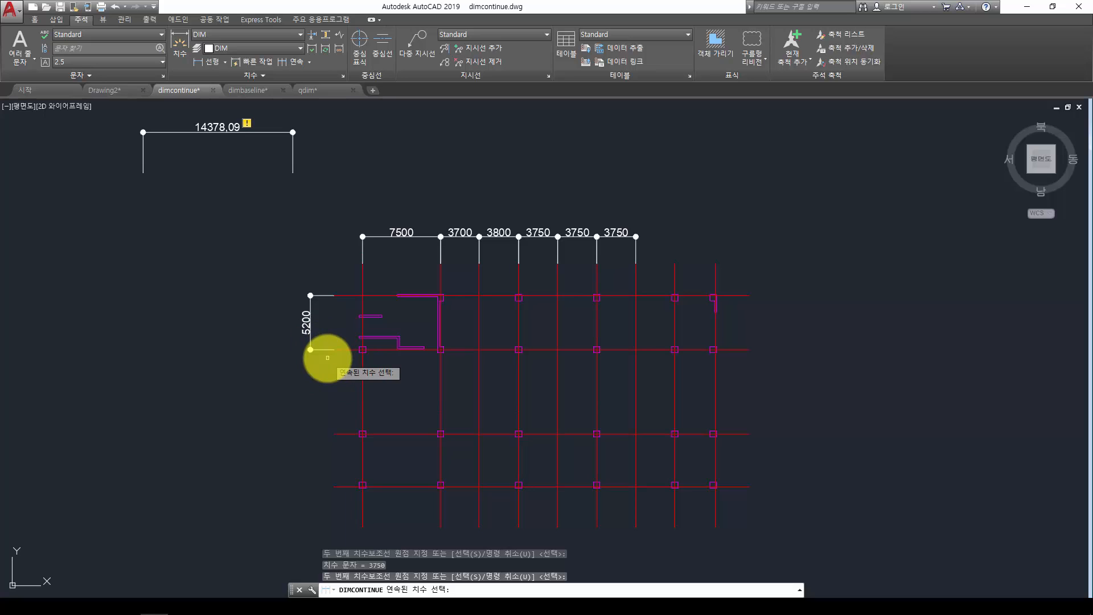
click(318, 349)
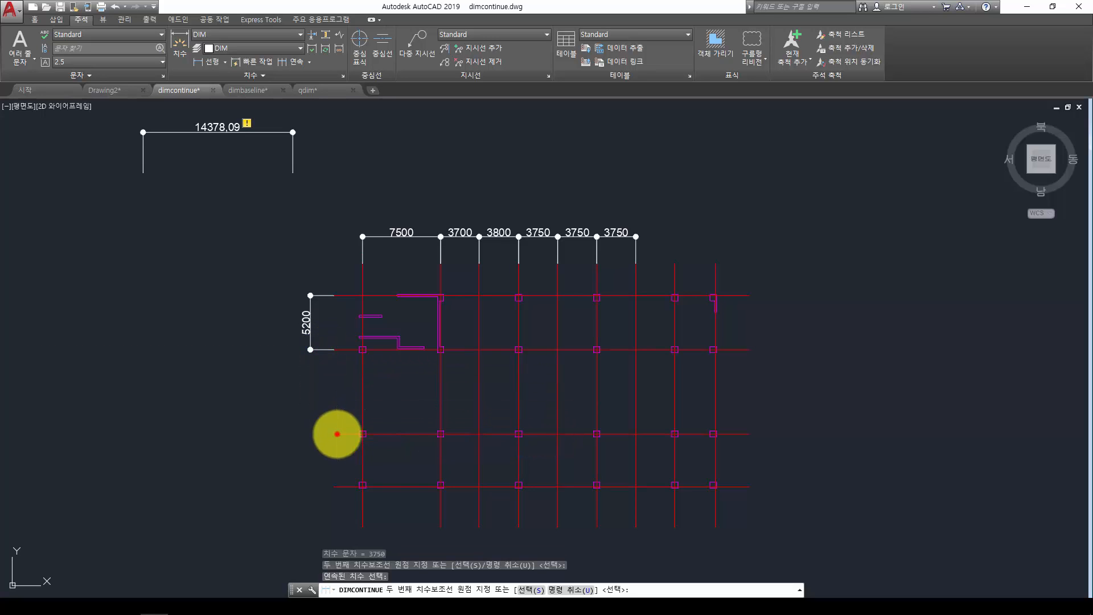
click(337, 434)
click(336, 486)
key(Return)
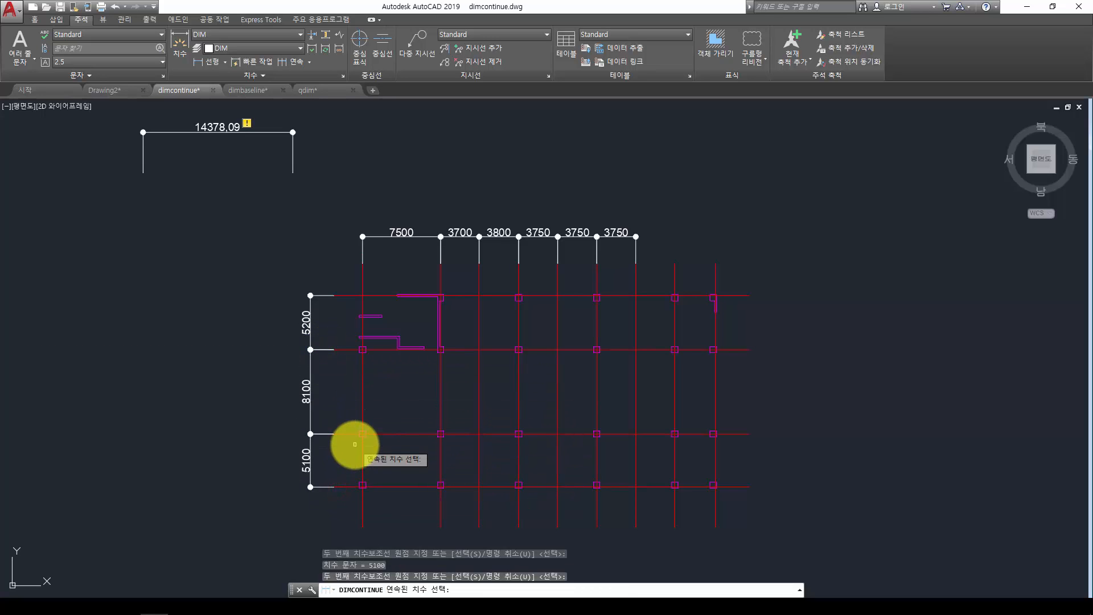
key(Return)
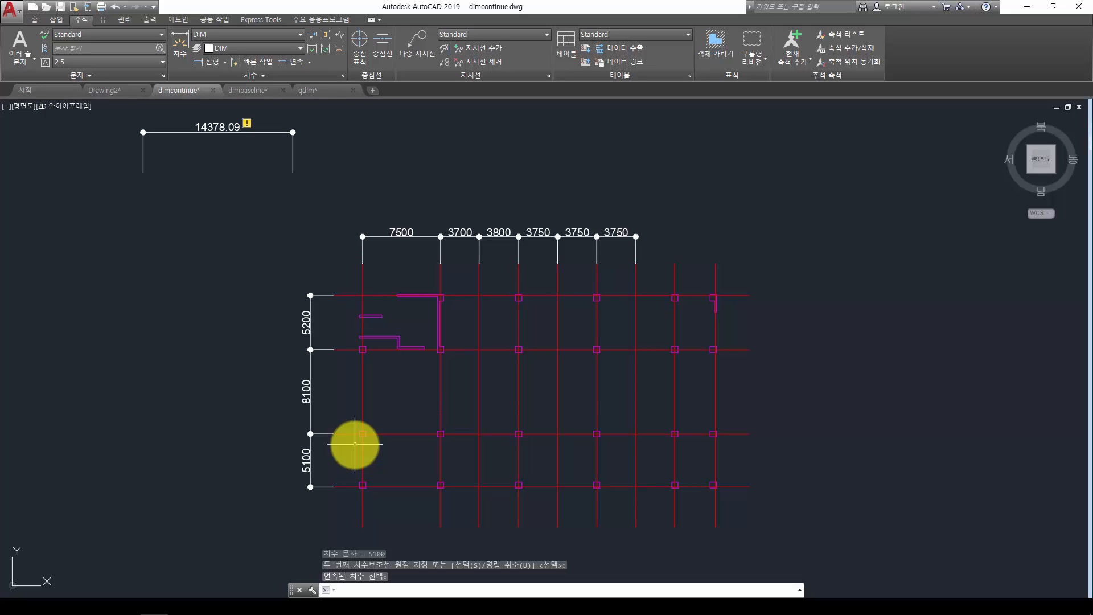
key(Escape)
key(Escape)
key(Escape)
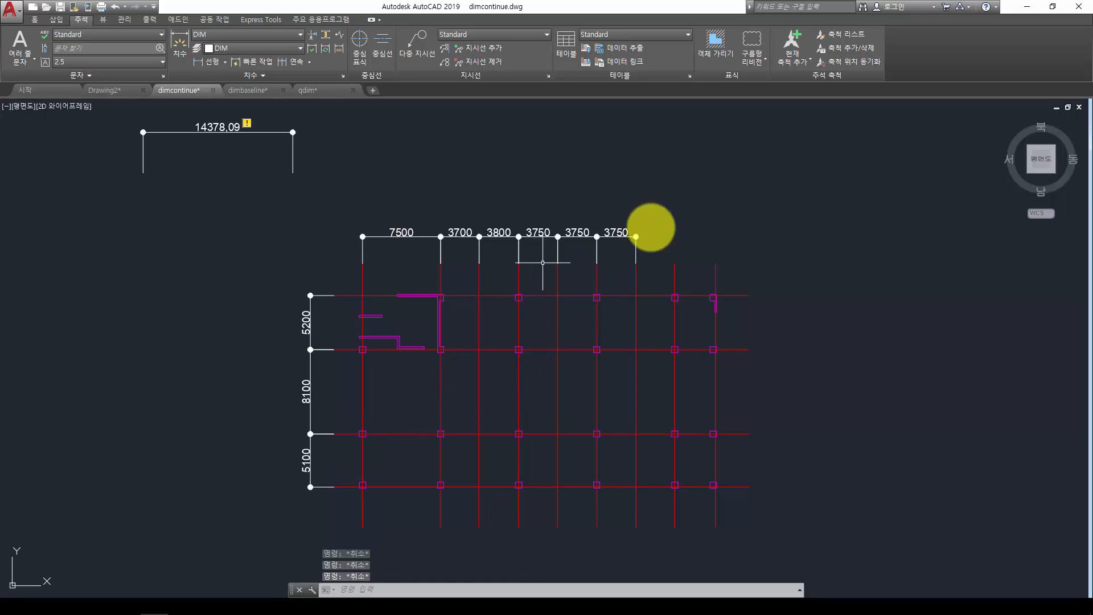
- Erase all continued dimensions from the horizontal and vertical chains, keeping the original 7500 and 5200 dimensions
click(692, 240)
click(468, 195)
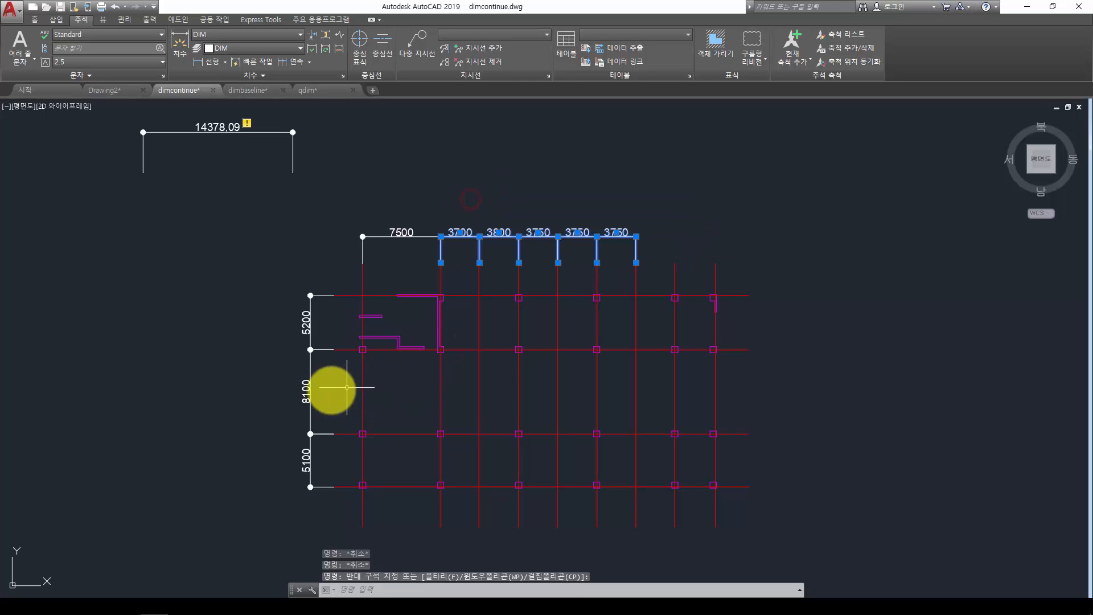
click(328, 391)
click(272, 493)
key(Delete)
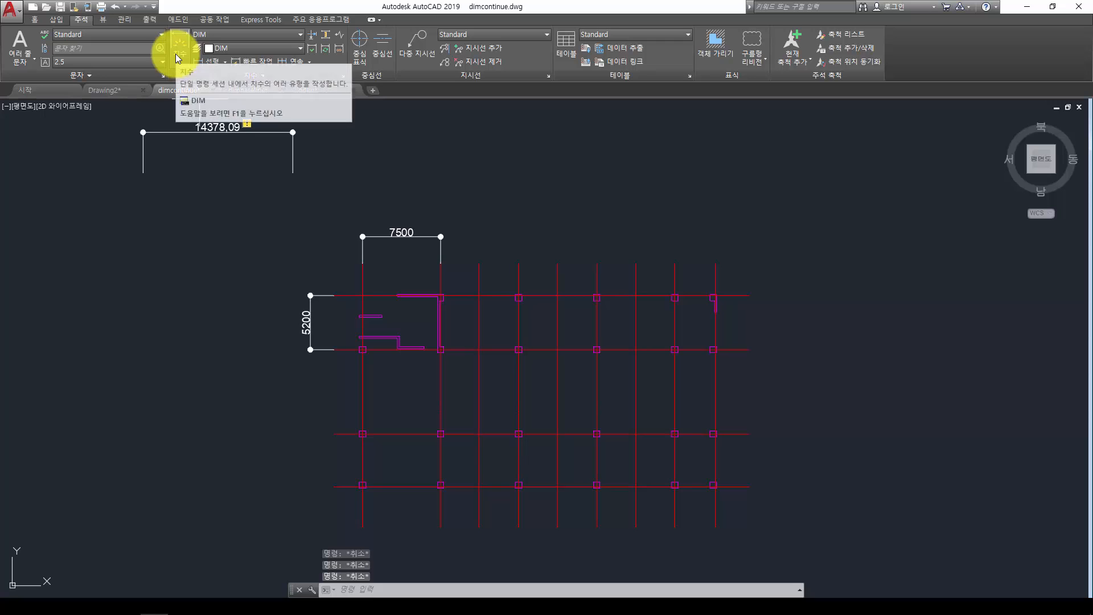
- Erase the standalone horizontal dimension above and left of the grid
click(215, 132)
text(e)
key(Return)
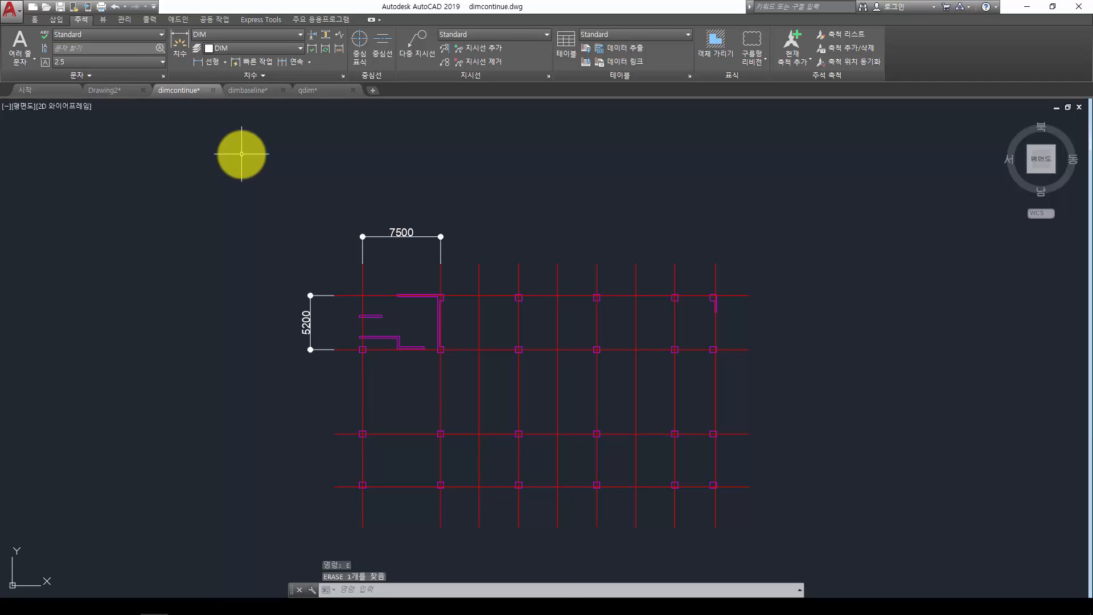
- Use the DIM command's Continue option to chain dimensions from the right end of the 7500 dimension across the next three vertical grid lines
text(dim)
key(Return)
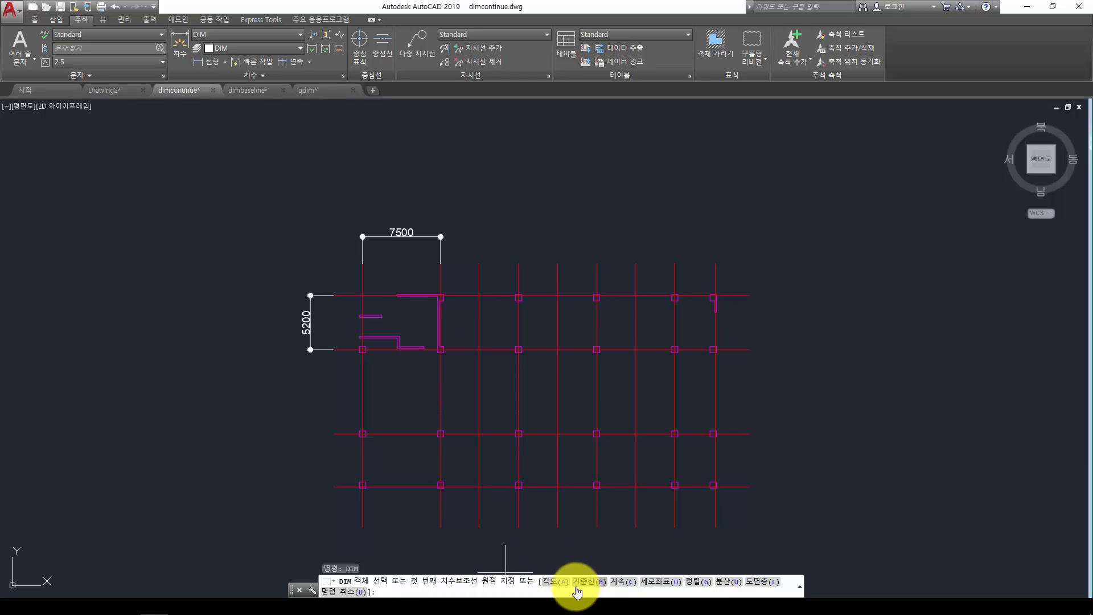
click(620, 582)
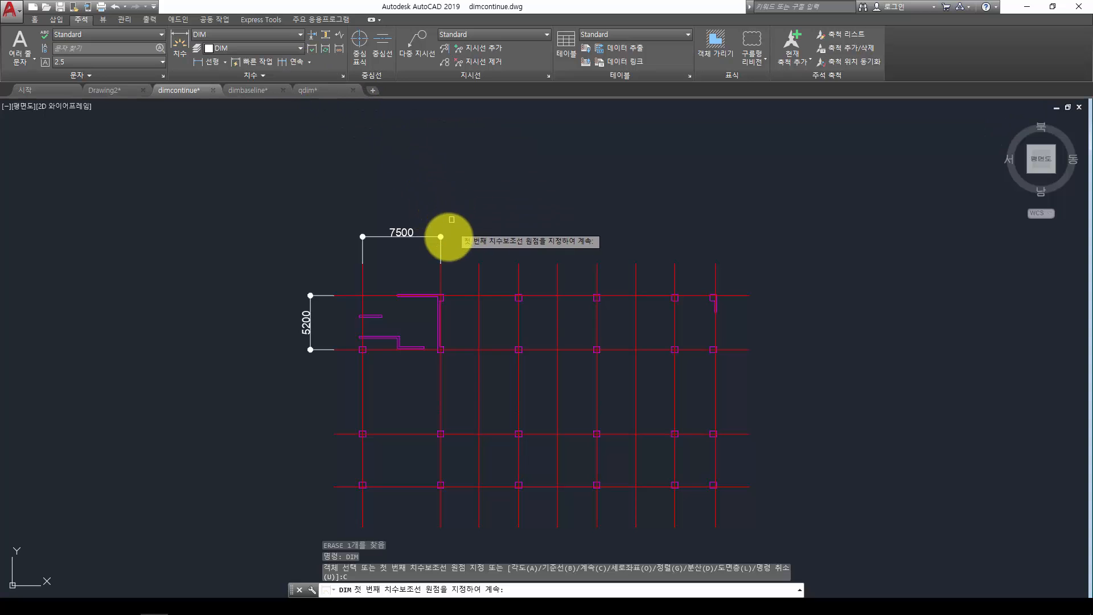
click(440, 249)
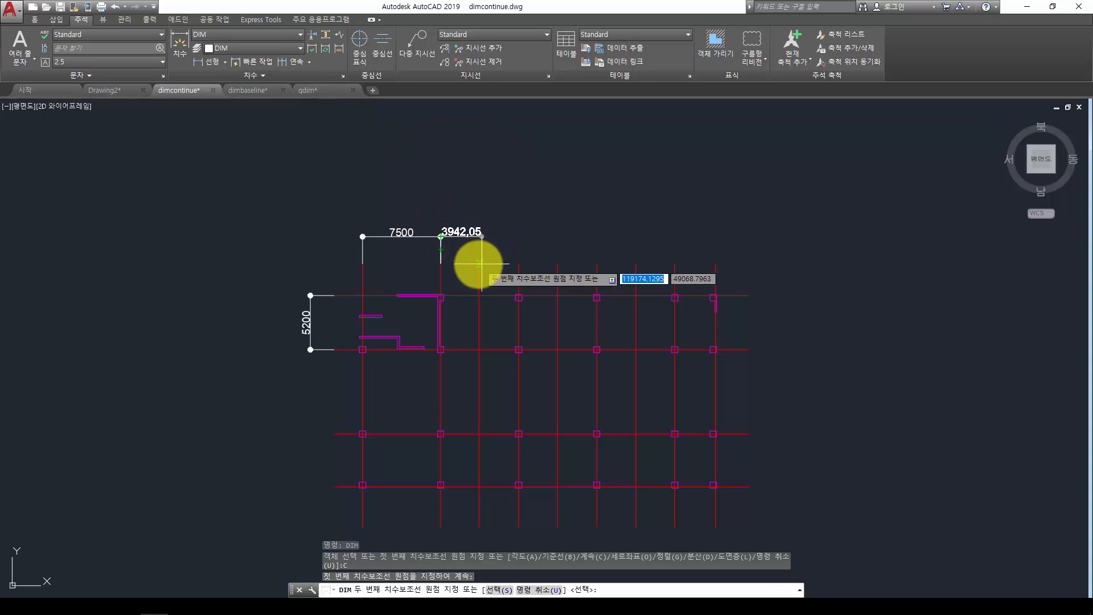
click(477, 264)
click(519, 263)
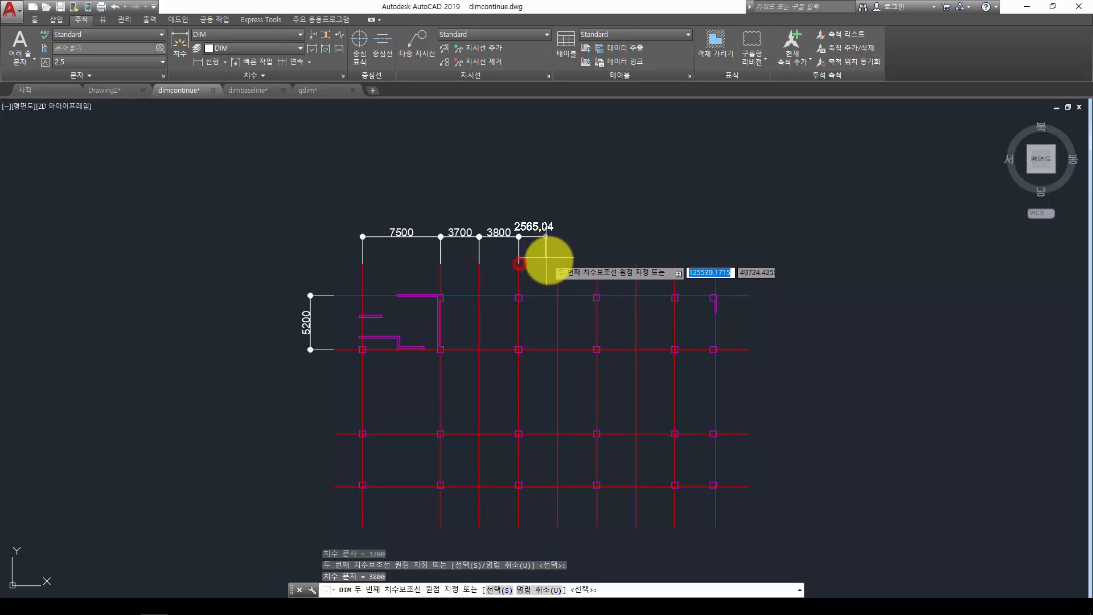
click(557, 263)
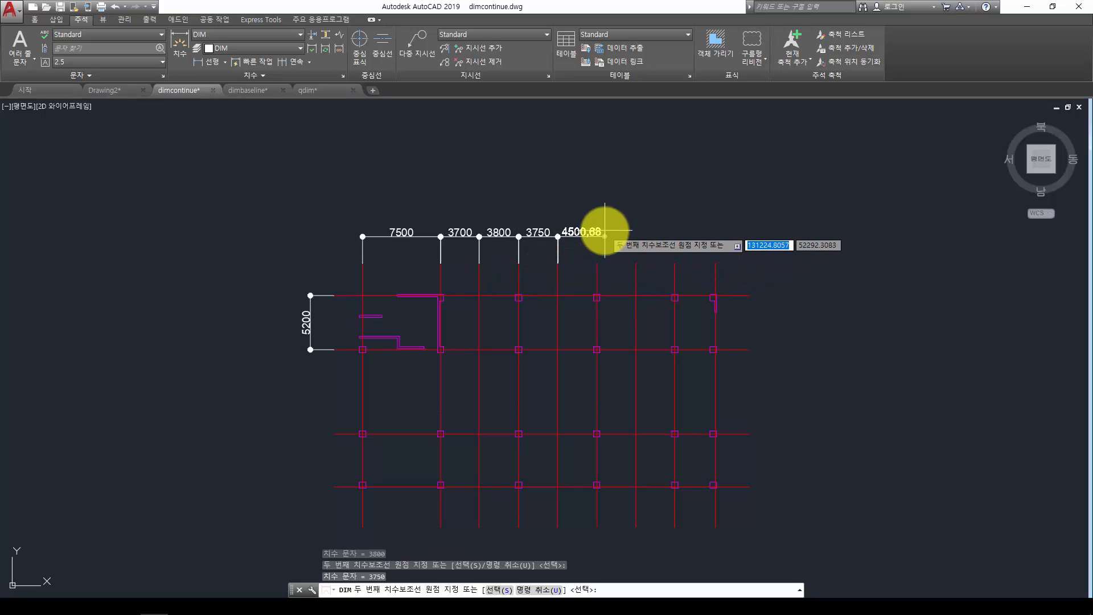
key(Return)
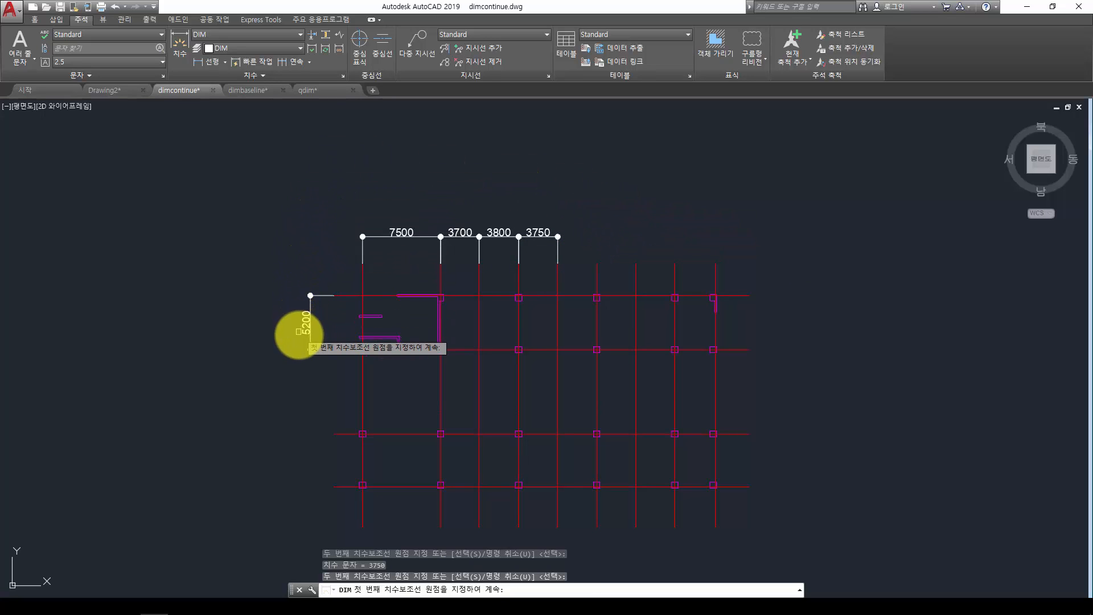
- Continue the vertical 5200 dimension from its lower end down to the two remaining horizontal grid lines using the DIM command's Continue option
click(313, 347)
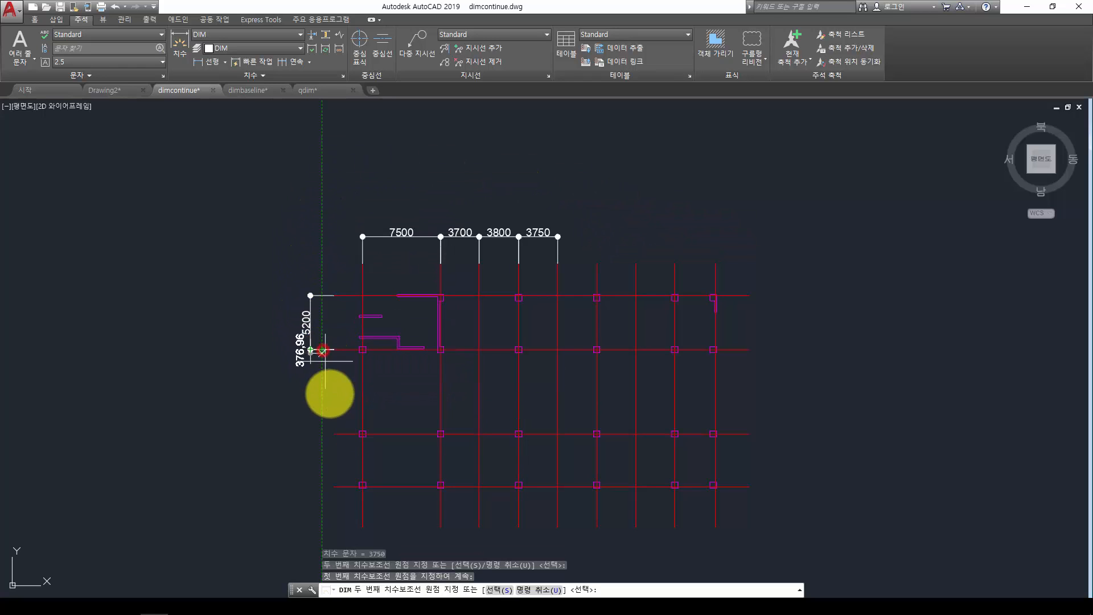
click(337, 435)
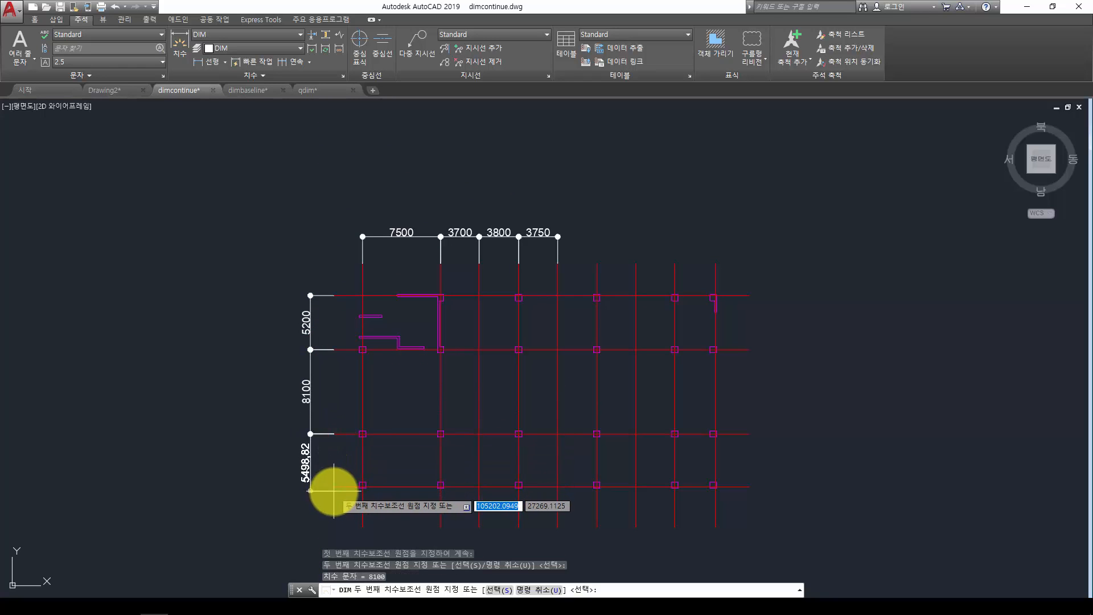
click(334, 488)
key(Return)
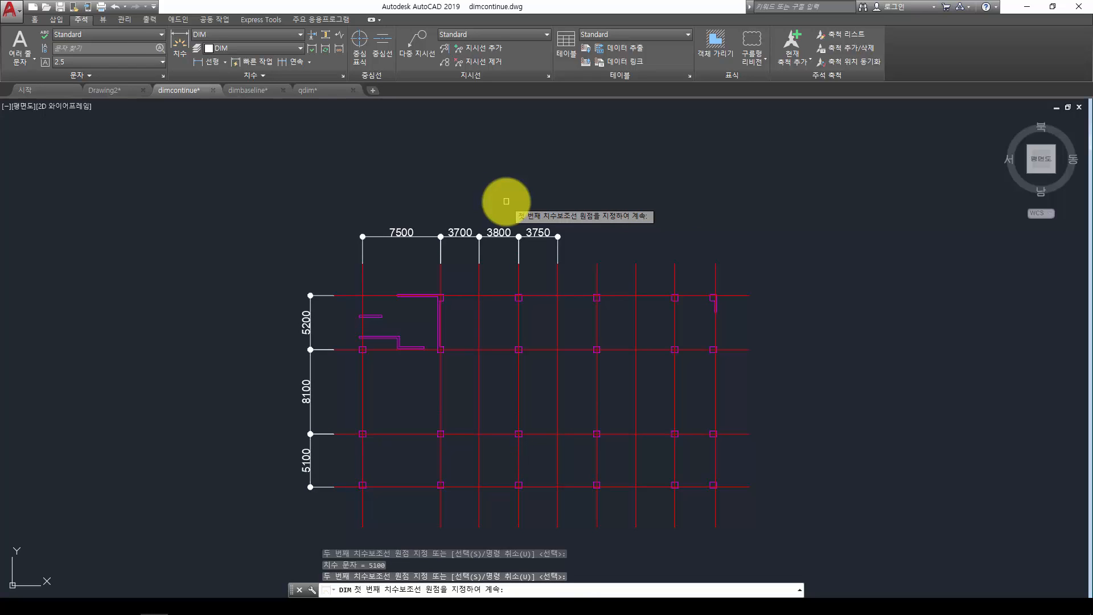
key(Return)
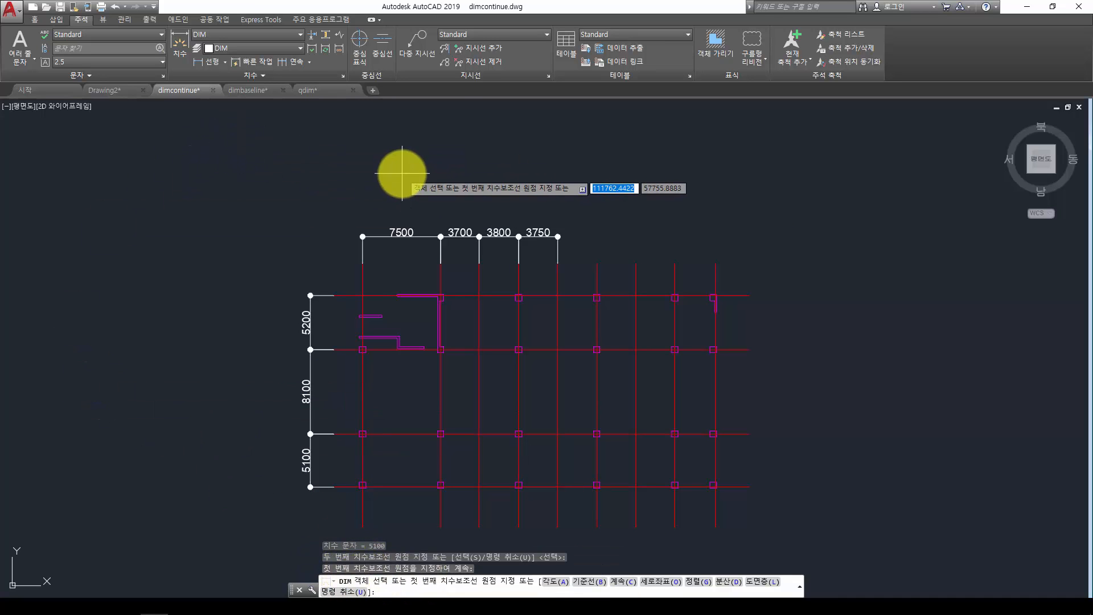
key(Return)
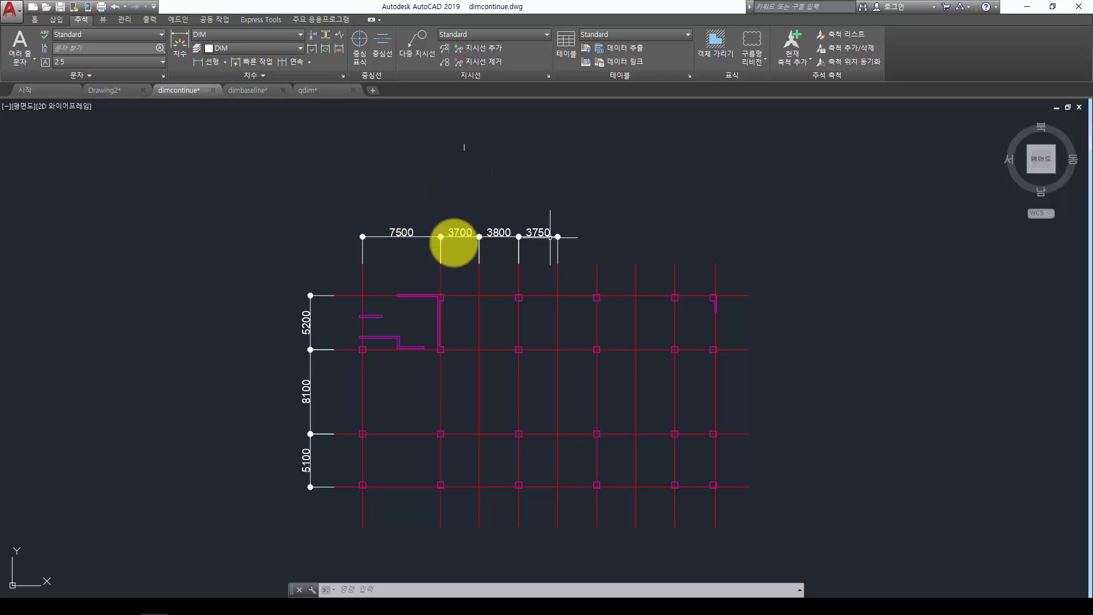
- Switch to the dimbaseline drawing and look up the baseline dimension command
click(255, 91)
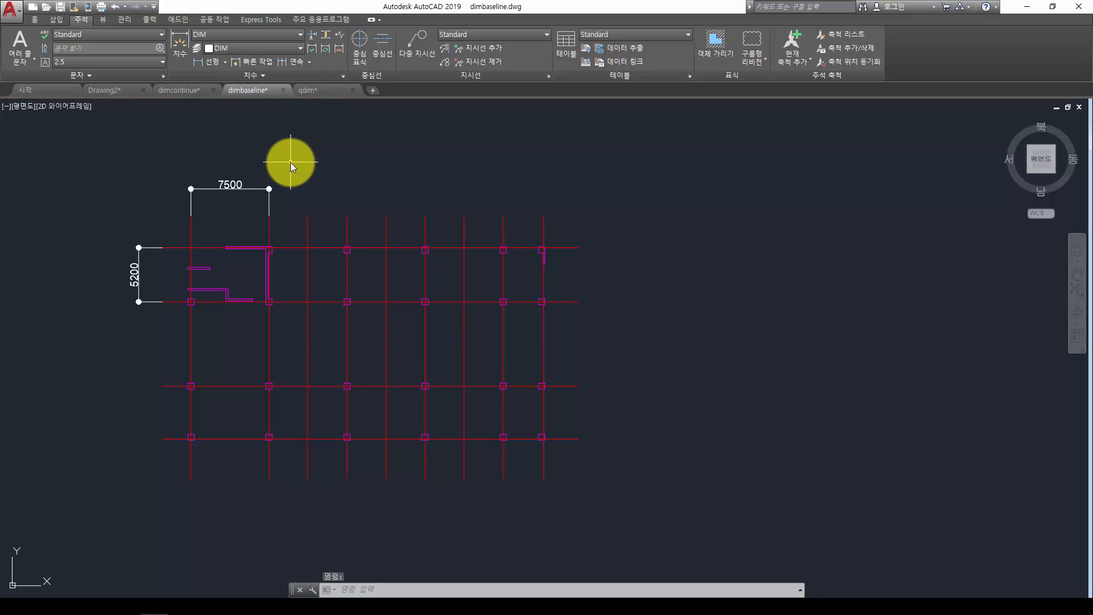
middle_drag(322, 155, 383, 164)
key(Escape)
key(Escape)
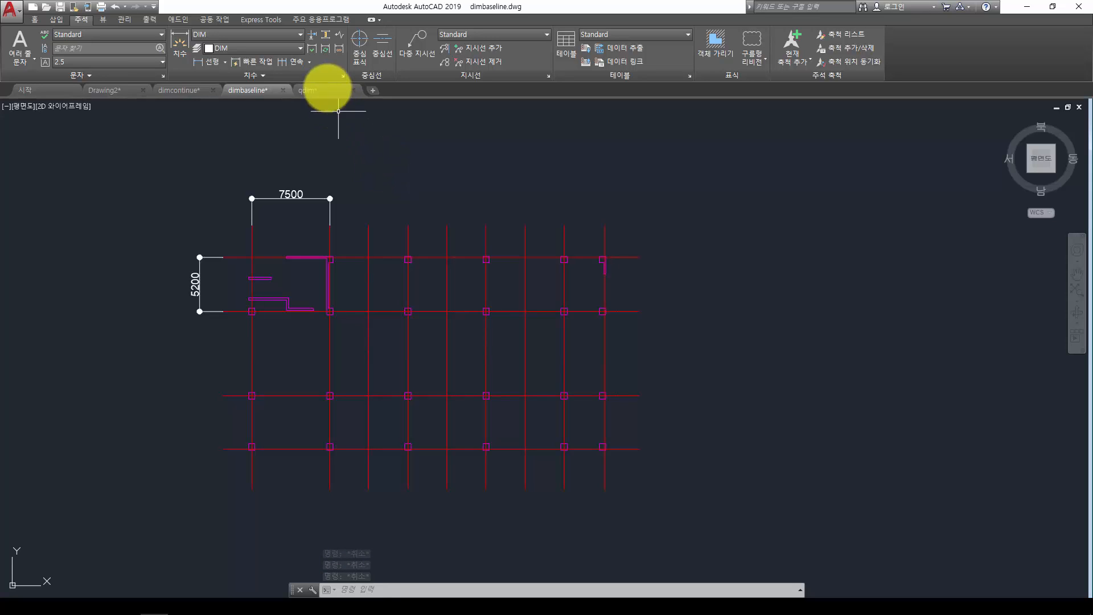
click(309, 60)
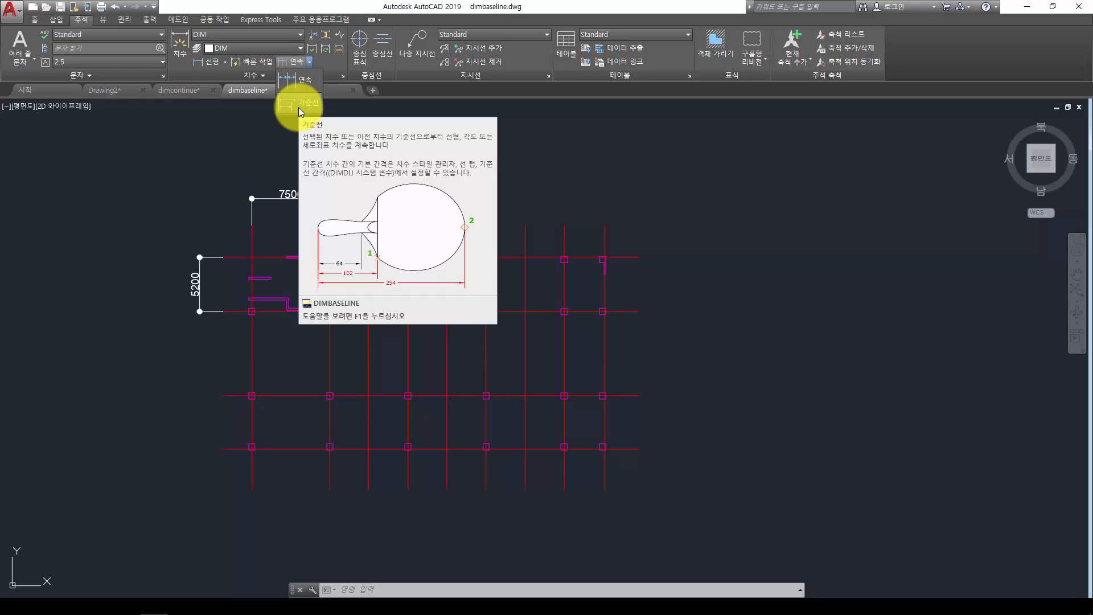
key(Escape)
key(Escape)
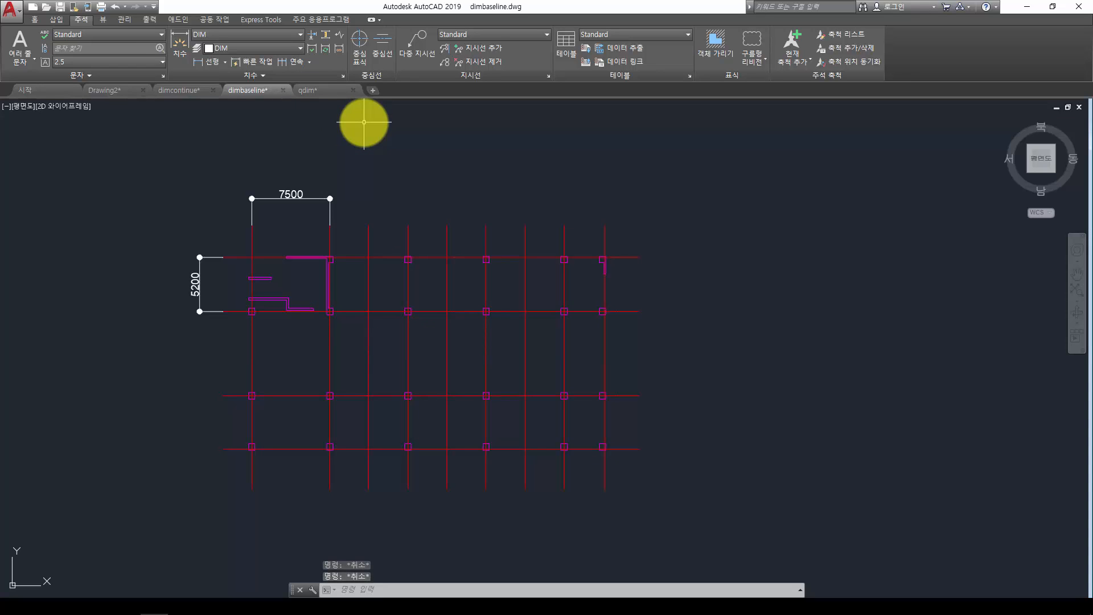
- Use DIMBASELINE to add baseline dimensions from the left end of the 7500 dimension to the next four vertical grid lines
key(Return)
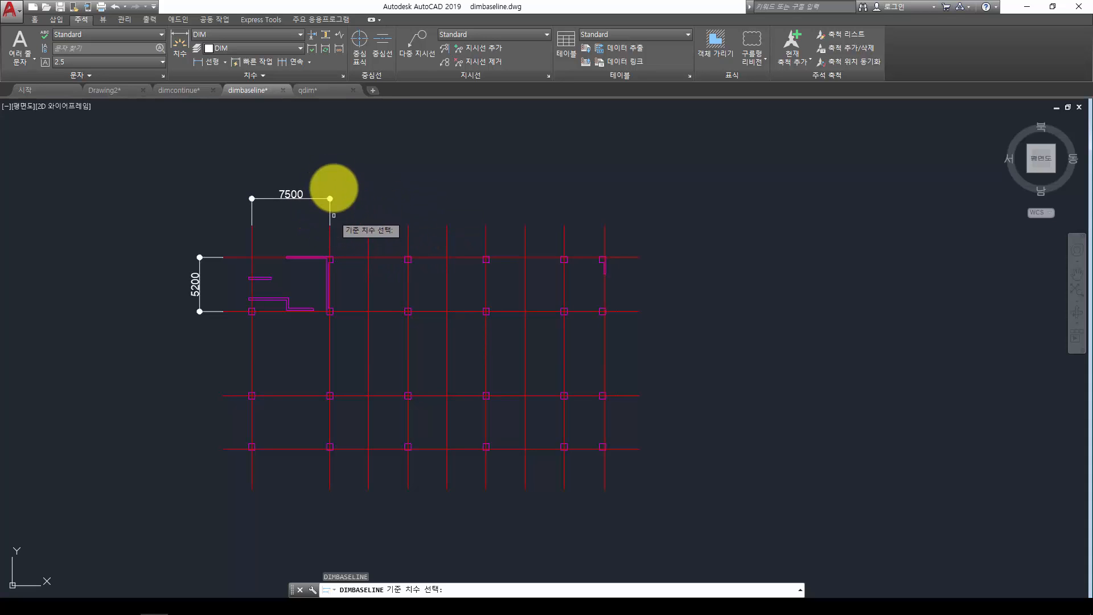
click(250, 210)
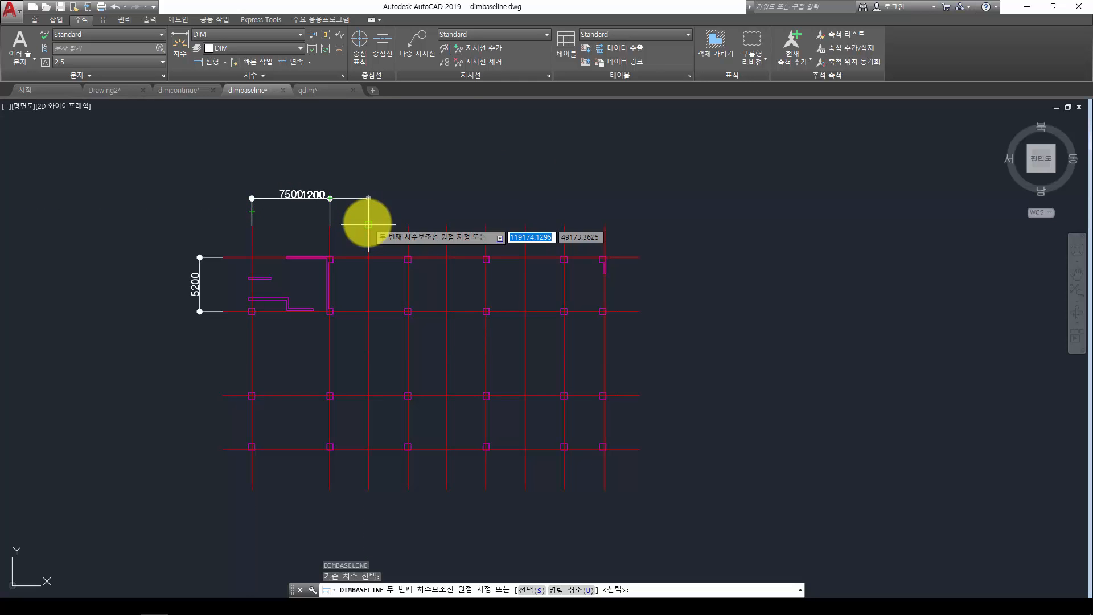
click(369, 224)
click(408, 224)
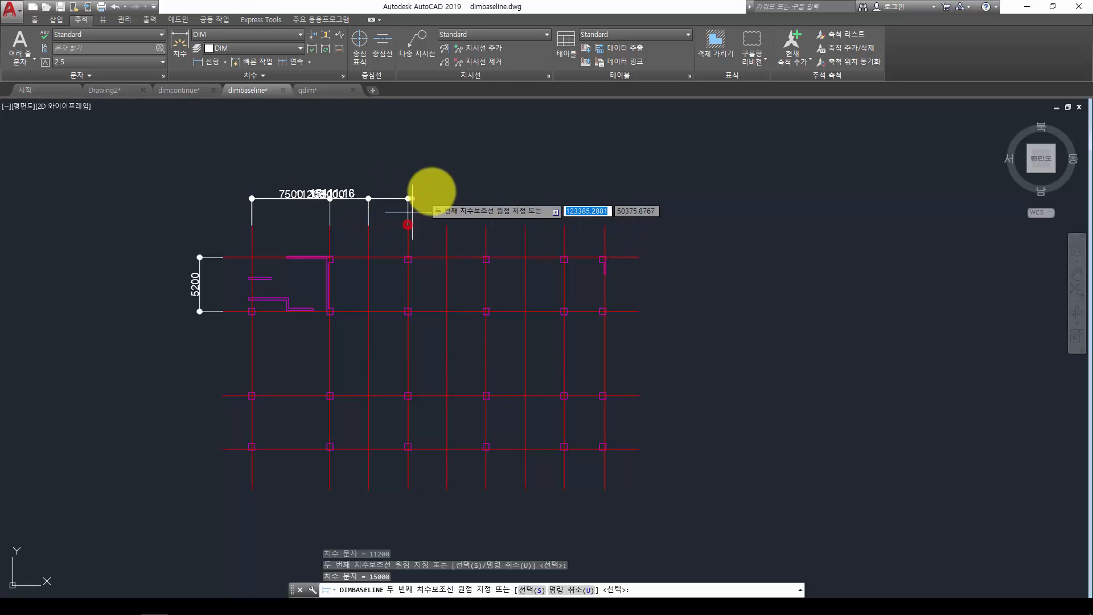
click(447, 225)
click(486, 224)
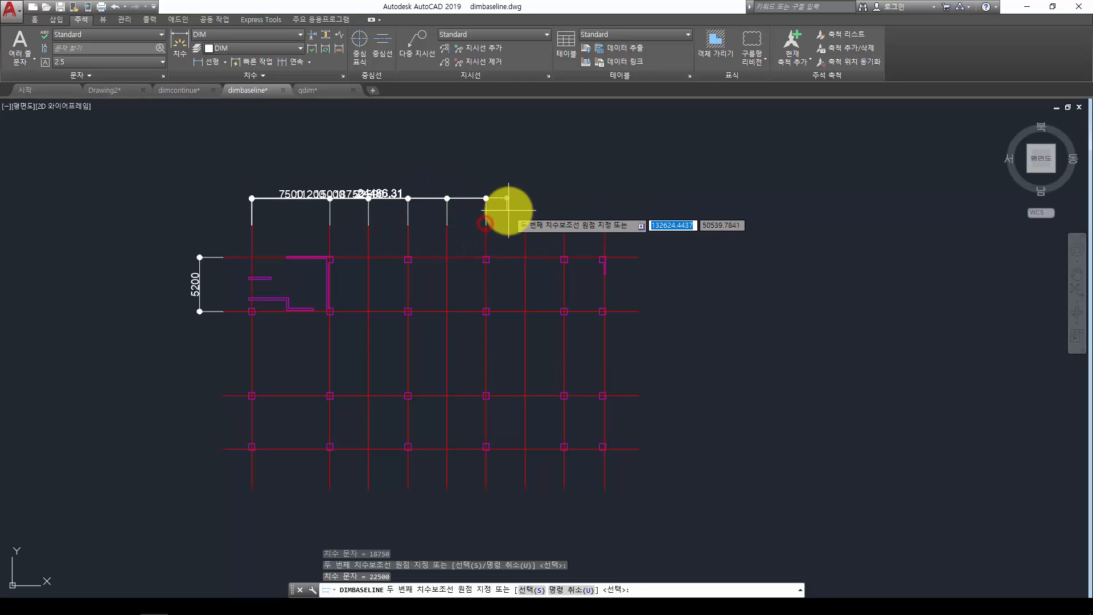
key(Return)
key(Return)
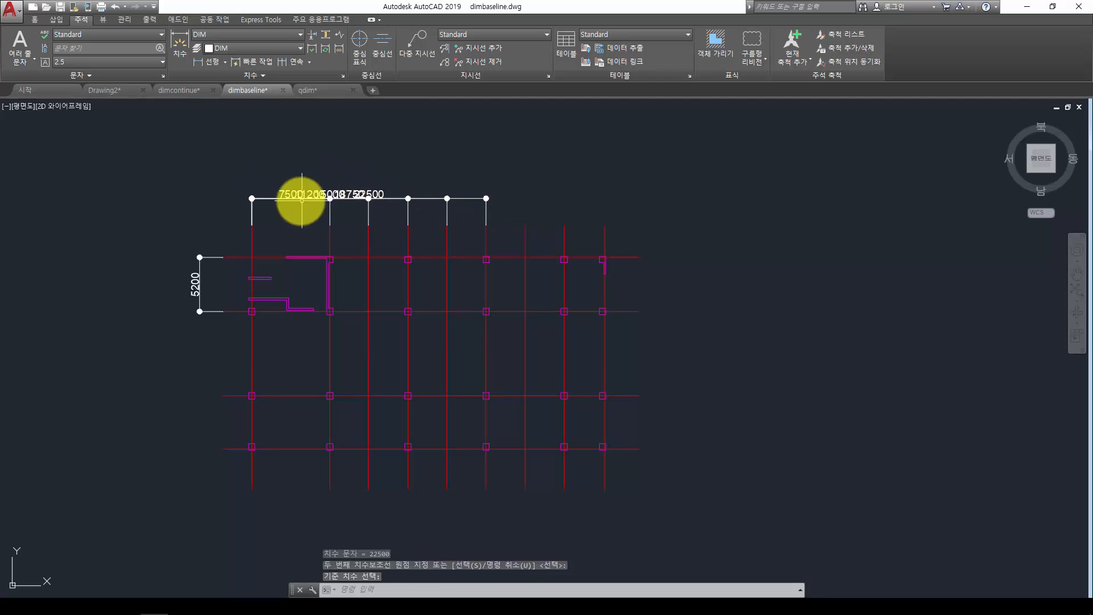
- Measure the vertical gap between the top two overlapping baseline dimension lines with DIST
scroll(325, 199, up, 10)
scroll(330, 203, up, 8)
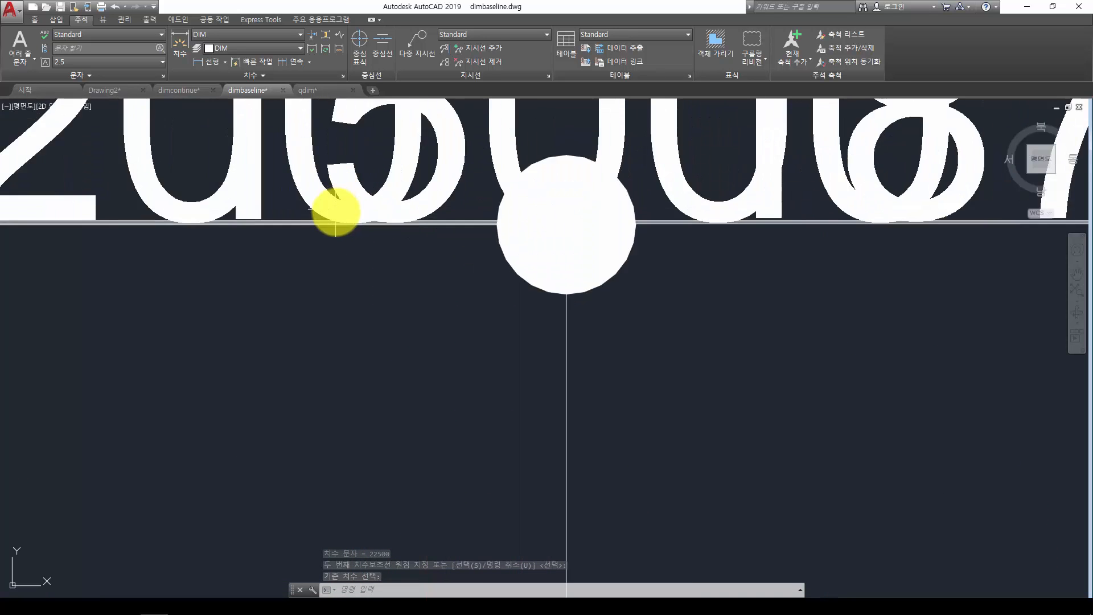
scroll(219, 226, up, 2)
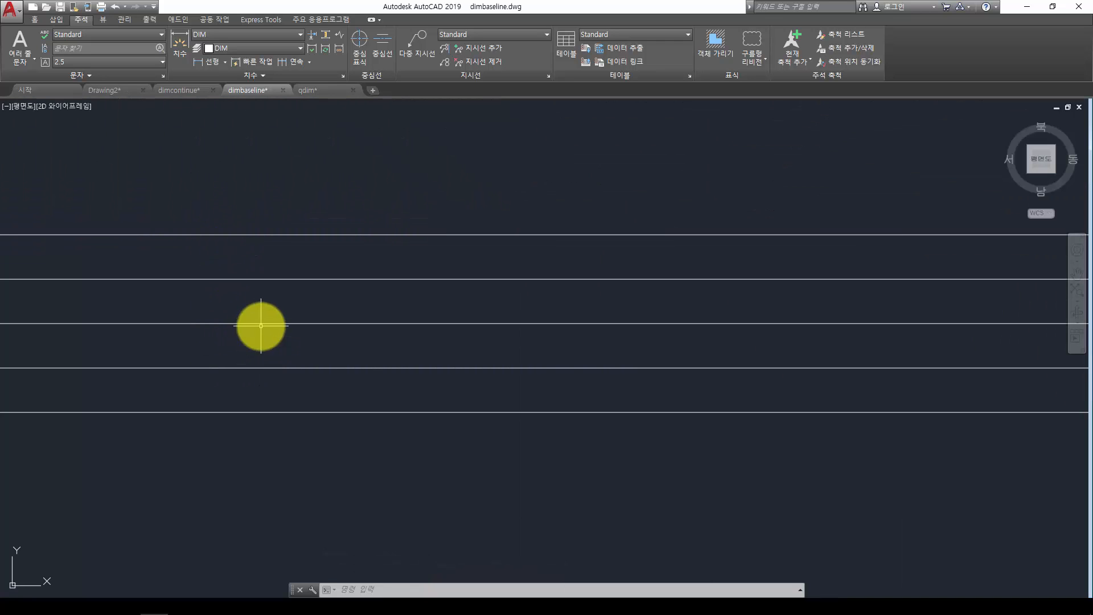
text(dist)
key(Return)
click(494, 279)
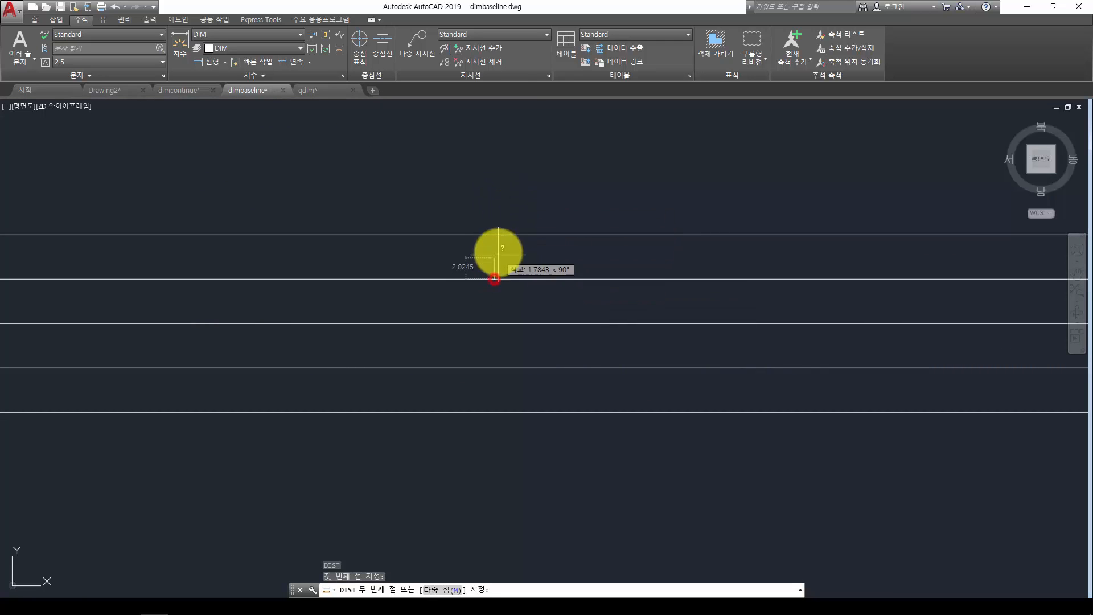
click(495, 235)
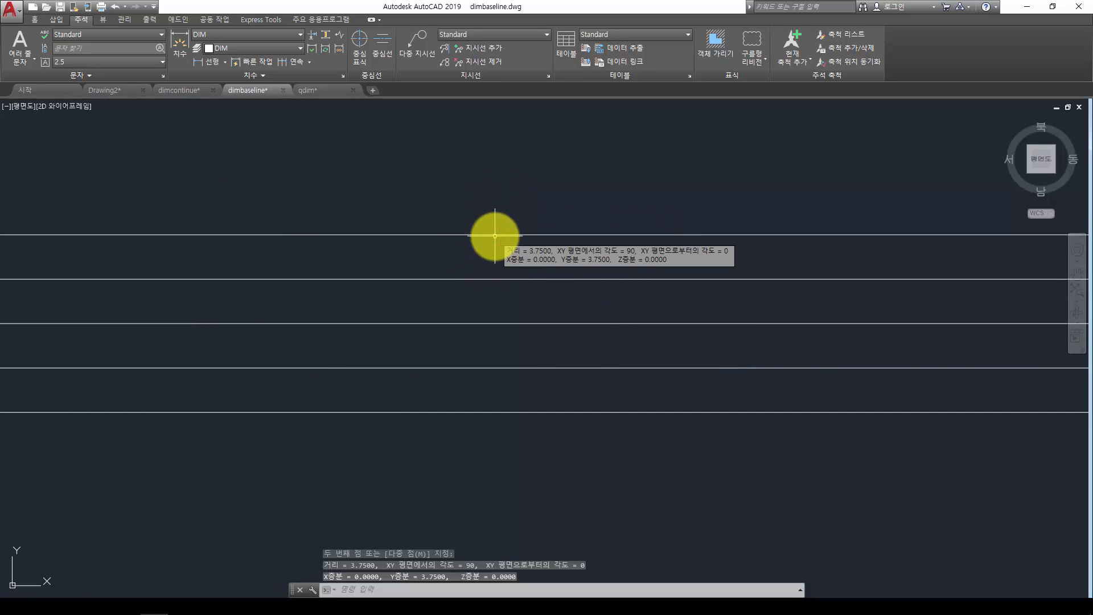
key(Escape)
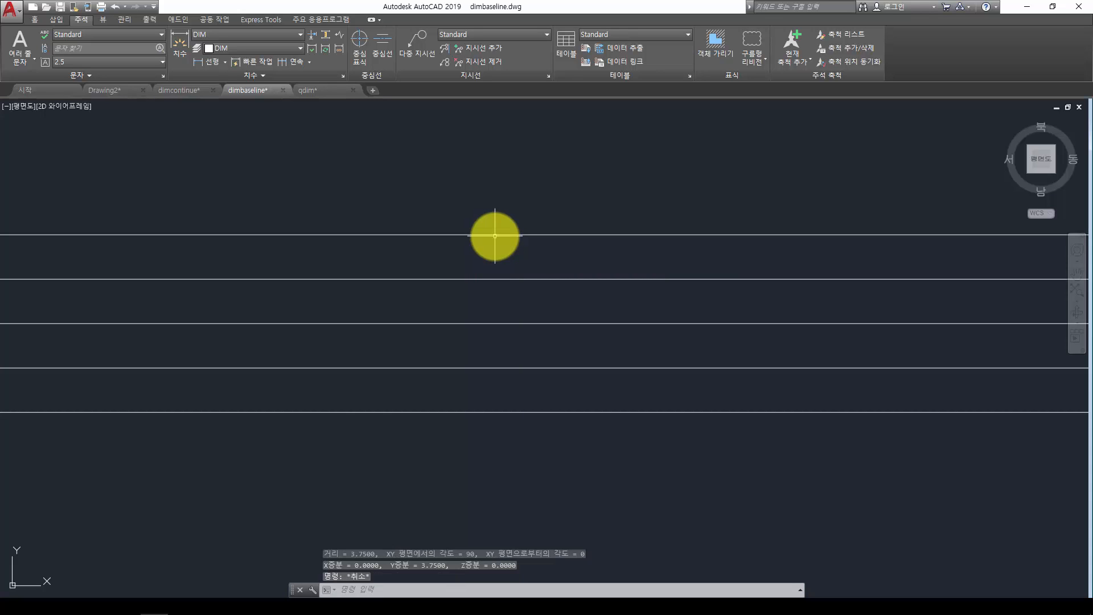
- Open the DIM dimension style for modification and enter a text height of 750
scroll(495, 235, down, 5)
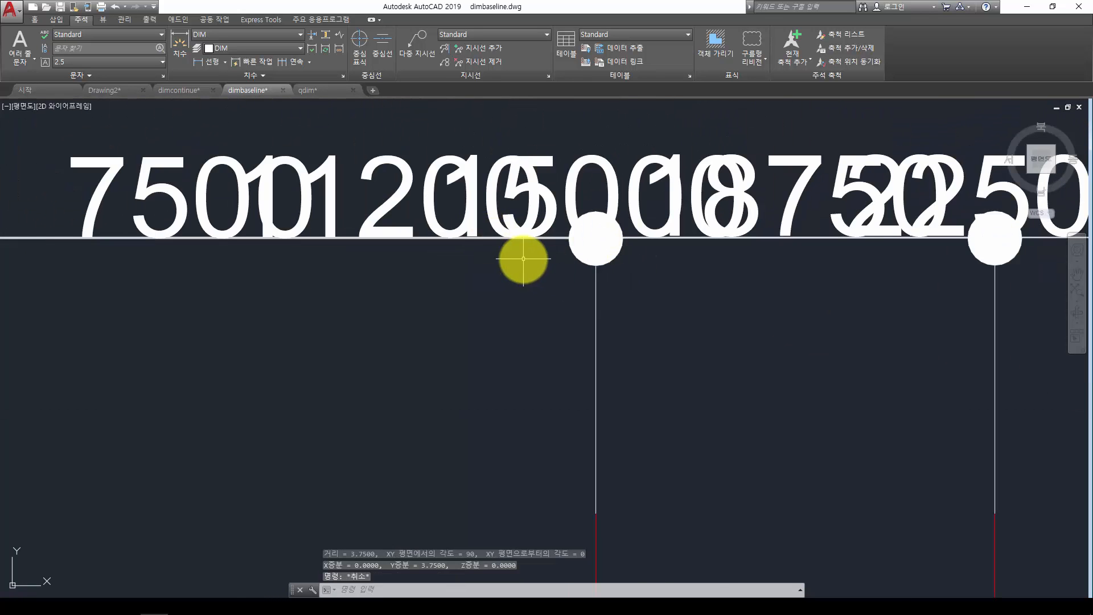
scroll(608, 259, down, 2)
key(Return)
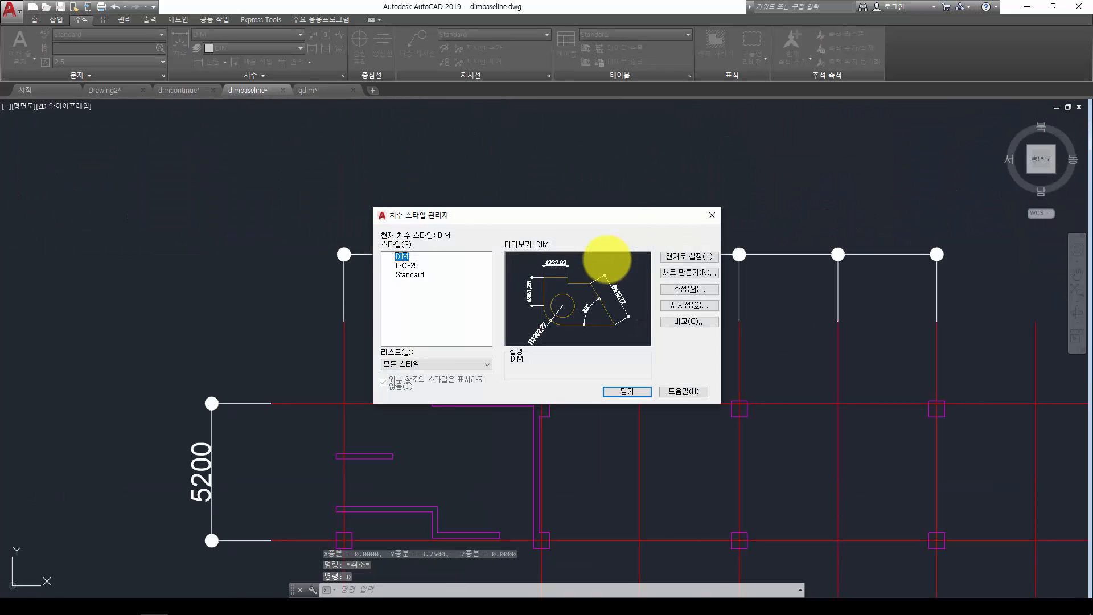
click(682, 290)
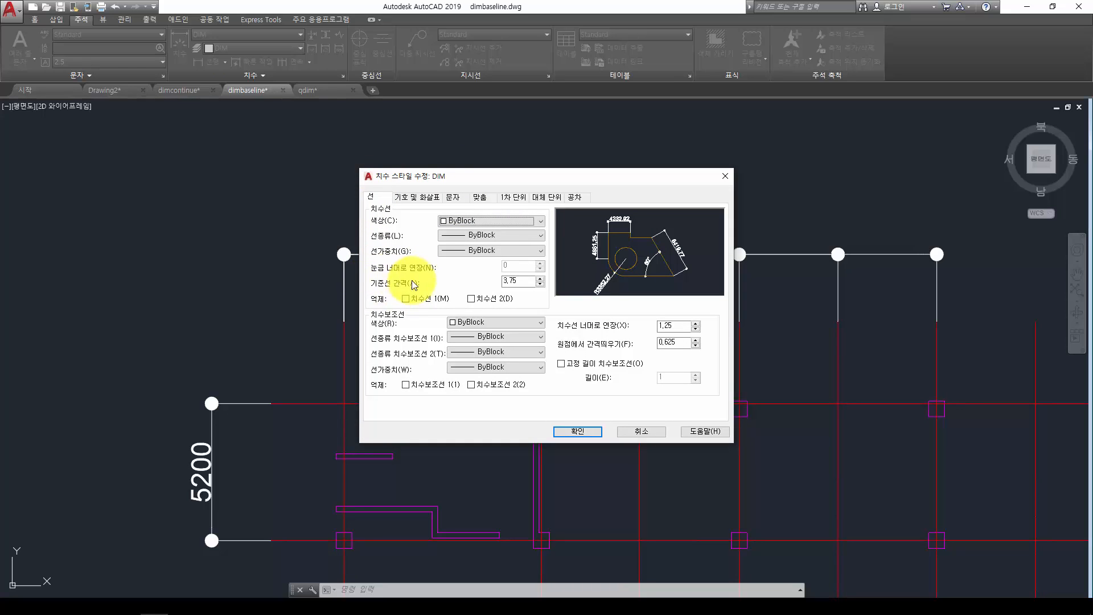
drag(521, 280, 483, 281)
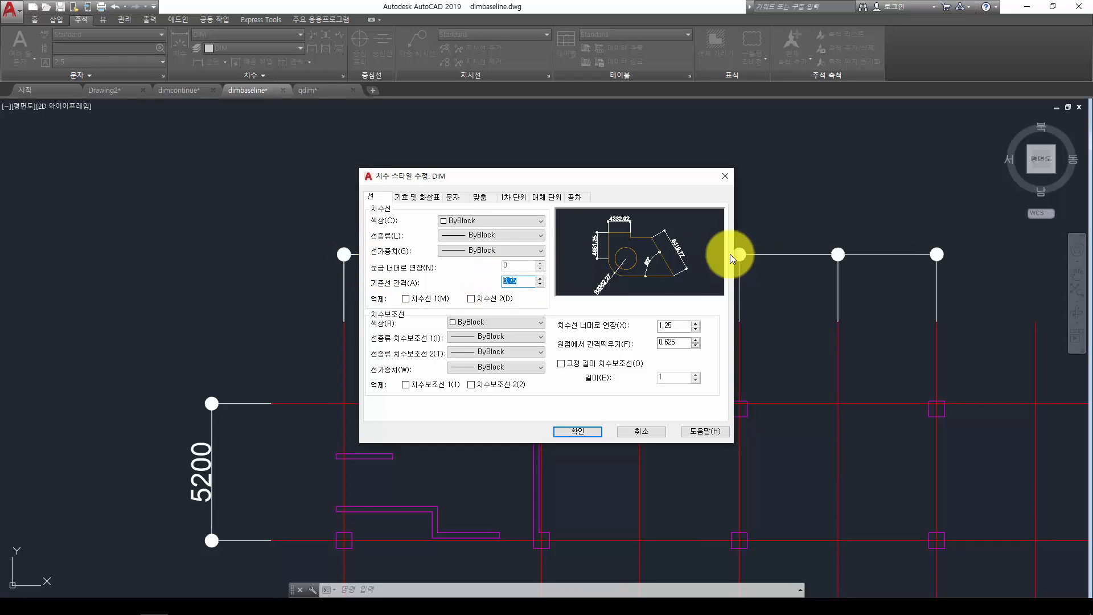
click(464, 197)
double_click(516, 273)
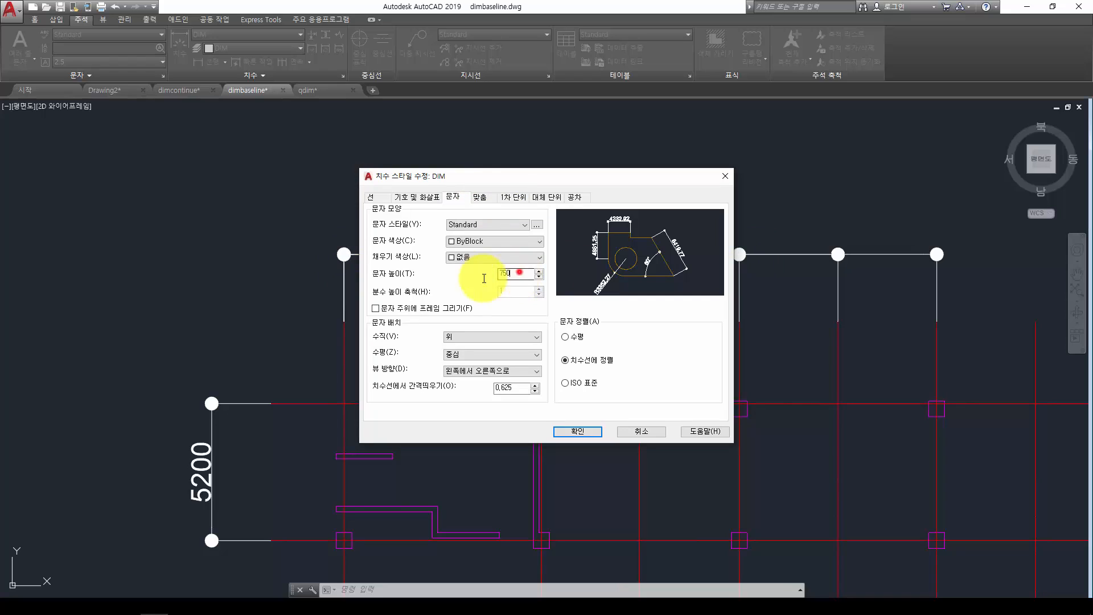
text(750)
- Set the DIM style's baseline spacing to 1500 and apply the style changes
click(380, 197)
double_click(524, 279)
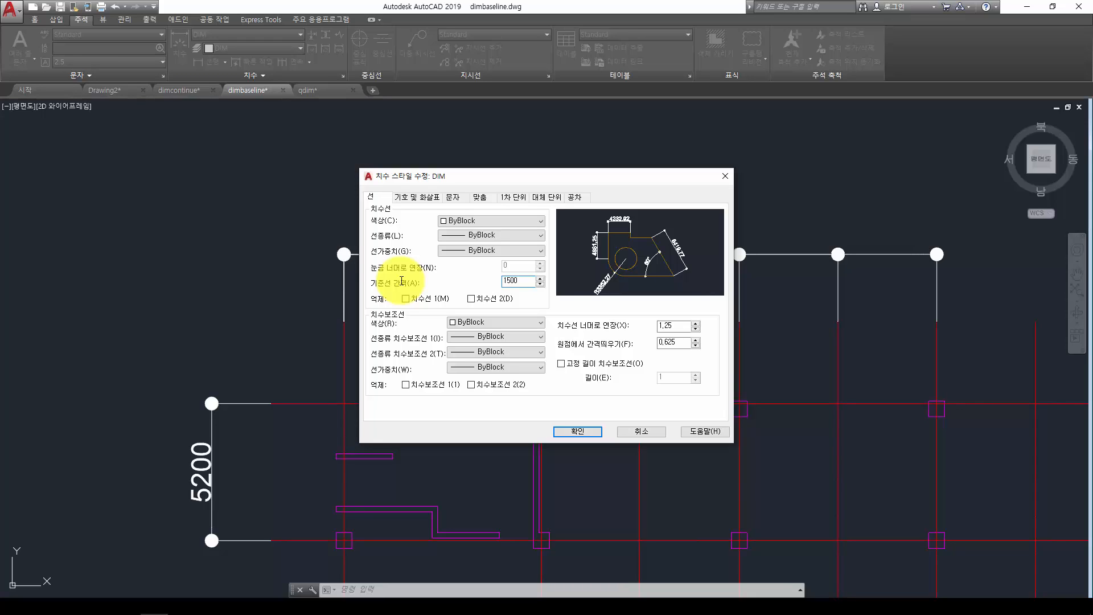
double_click(519, 281)
click(557, 433)
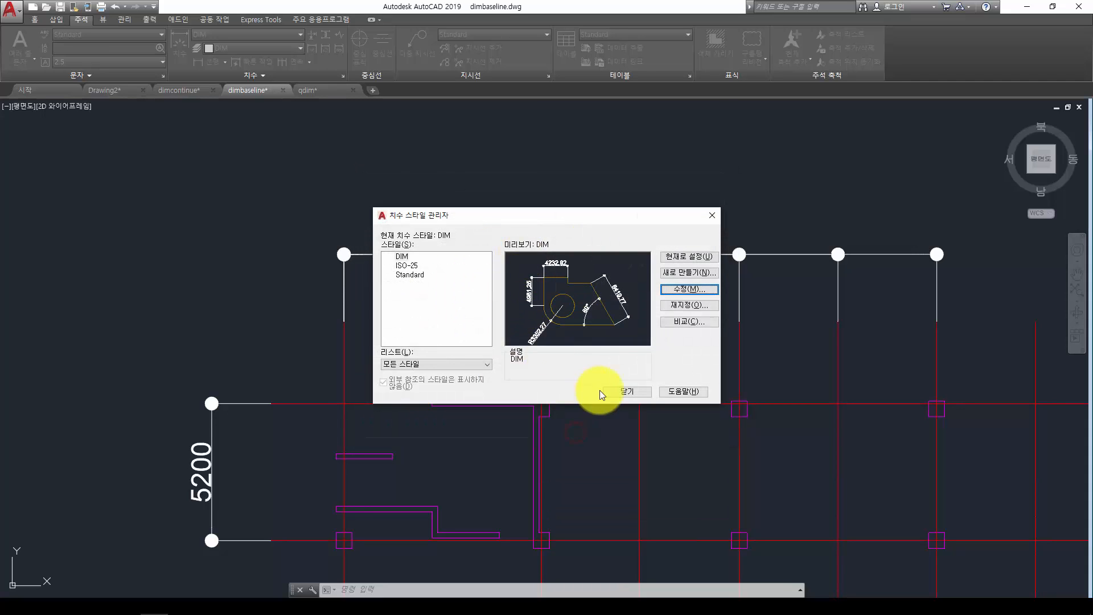
click(615, 389)
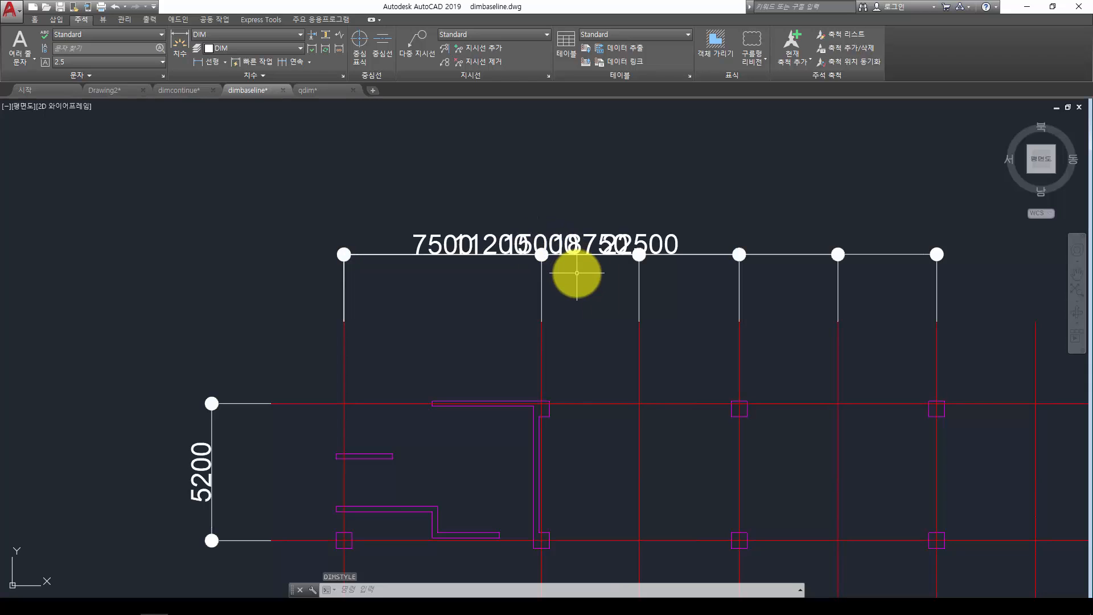
click(604, 281)
click(564, 177)
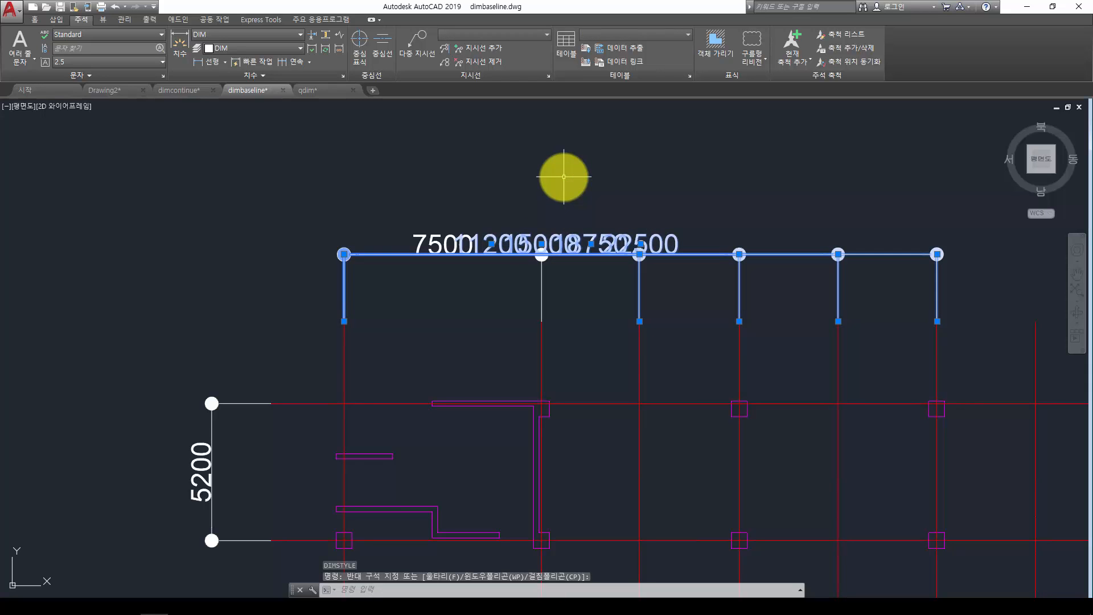
text(E)
key(Escape)
key(Escape)
key(Escape)
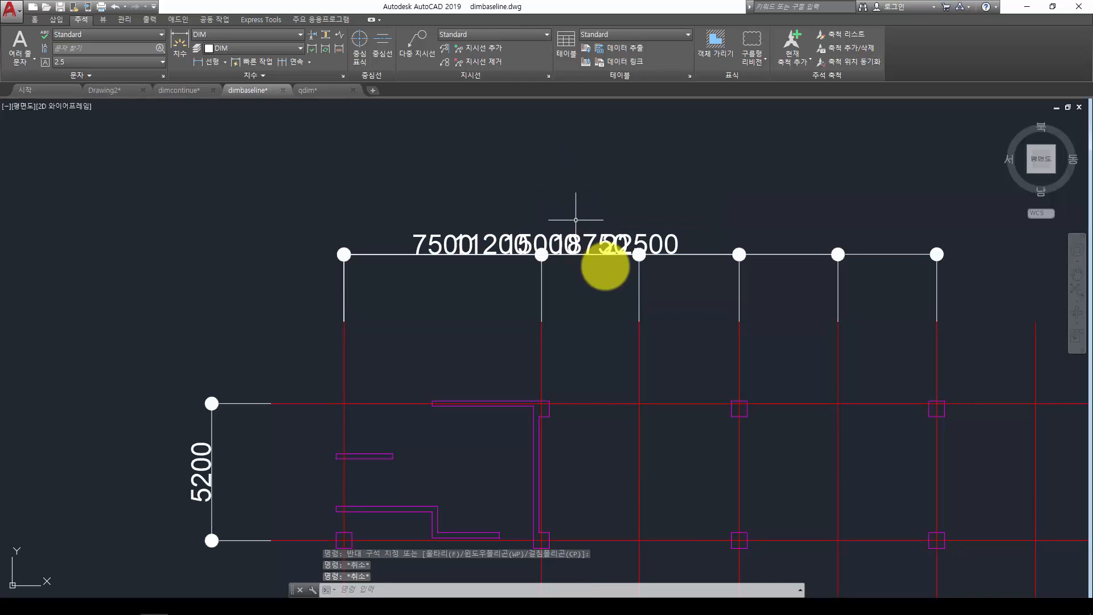
click(700, 286)
click(661, 196)
key(Escape)
click(894, 297)
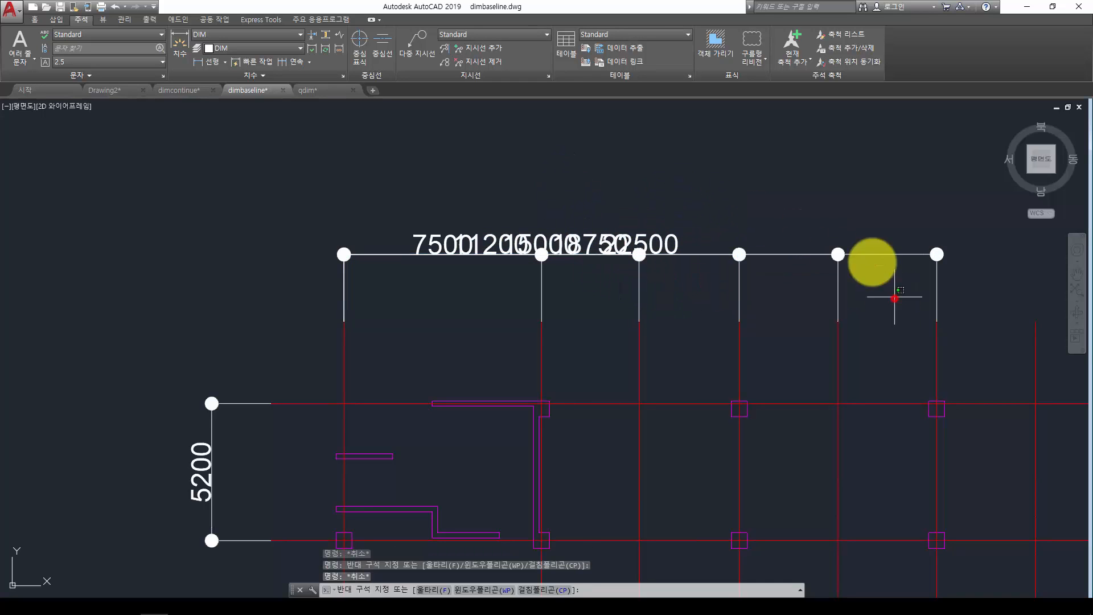
click(836, 227)
key(Escape)
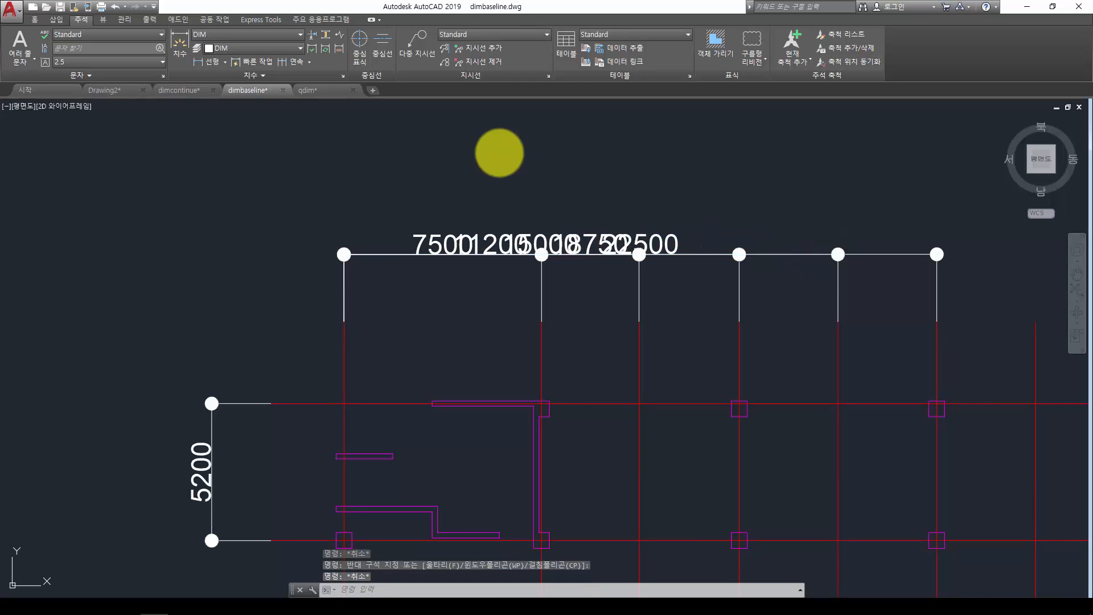
key(Escape)
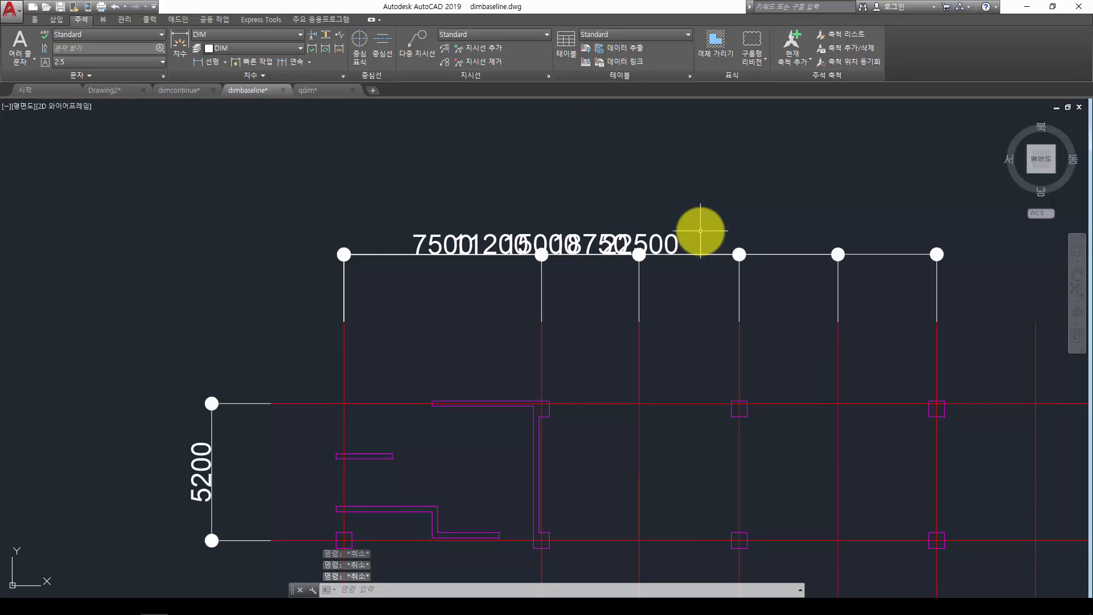
- Erase the four overlapping baseline dimensions above the grid, keeping the original 7500 dimension
click(890, 292)
click(583, 170)
text(E)
key(Return)
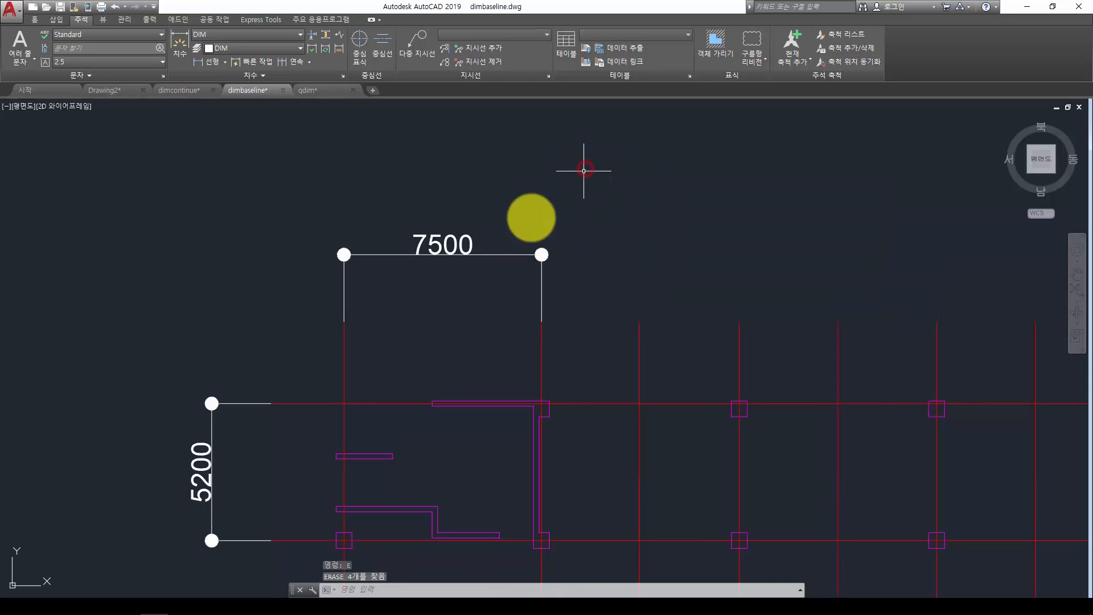
key(Escape)
key(Escape)
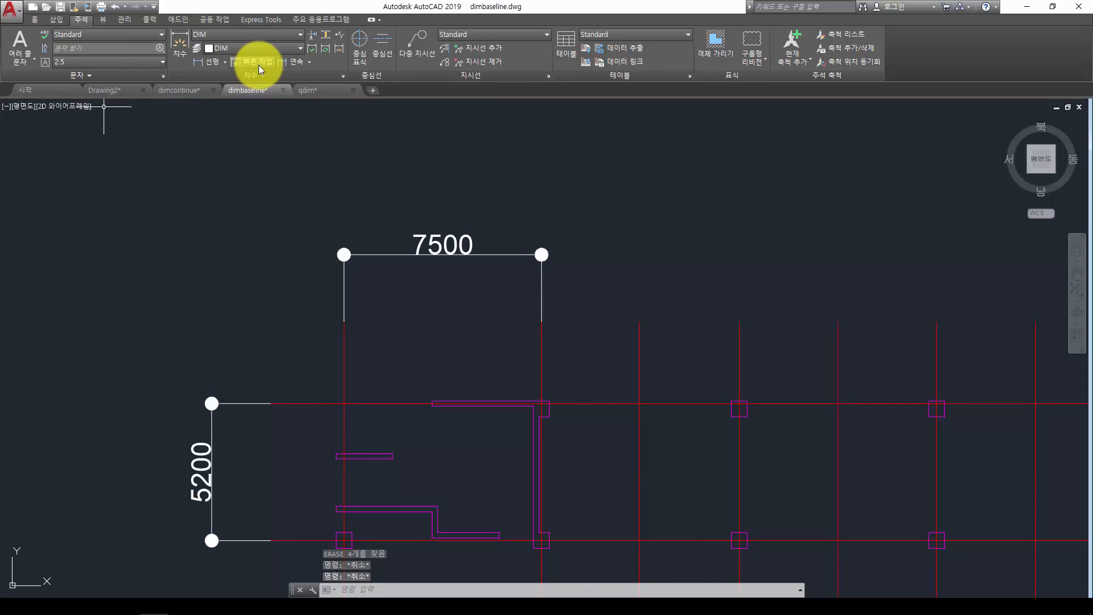
- Add baseline dimensions above the grid from the first vertical grid line, extending the 7500 dimension to the next four grid lines
click(309, 64)
click(312, 108)
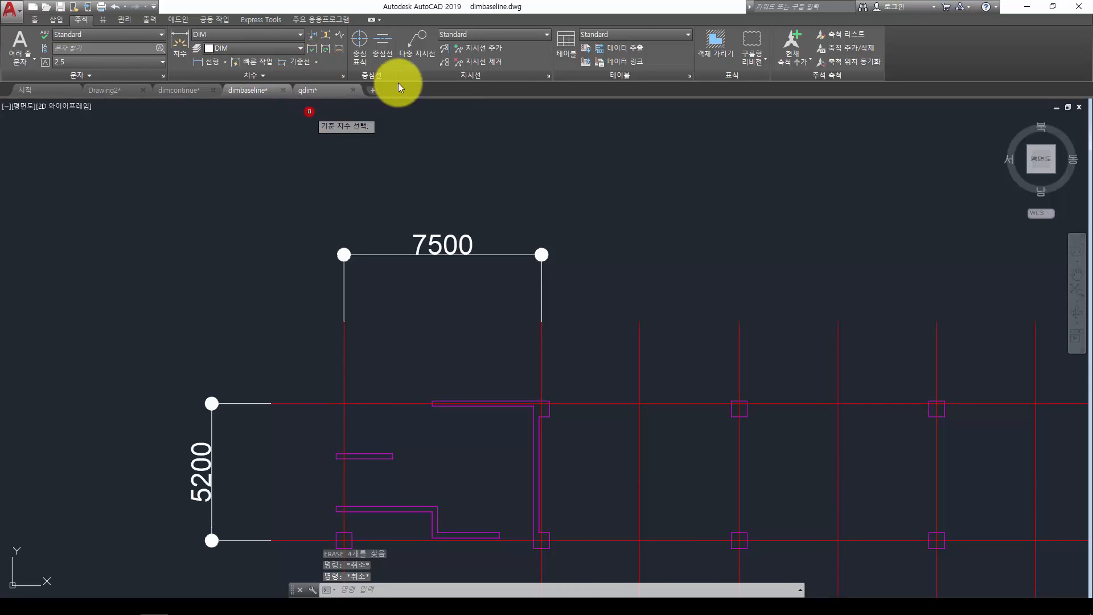
click(342, 275)
click(638, 319)
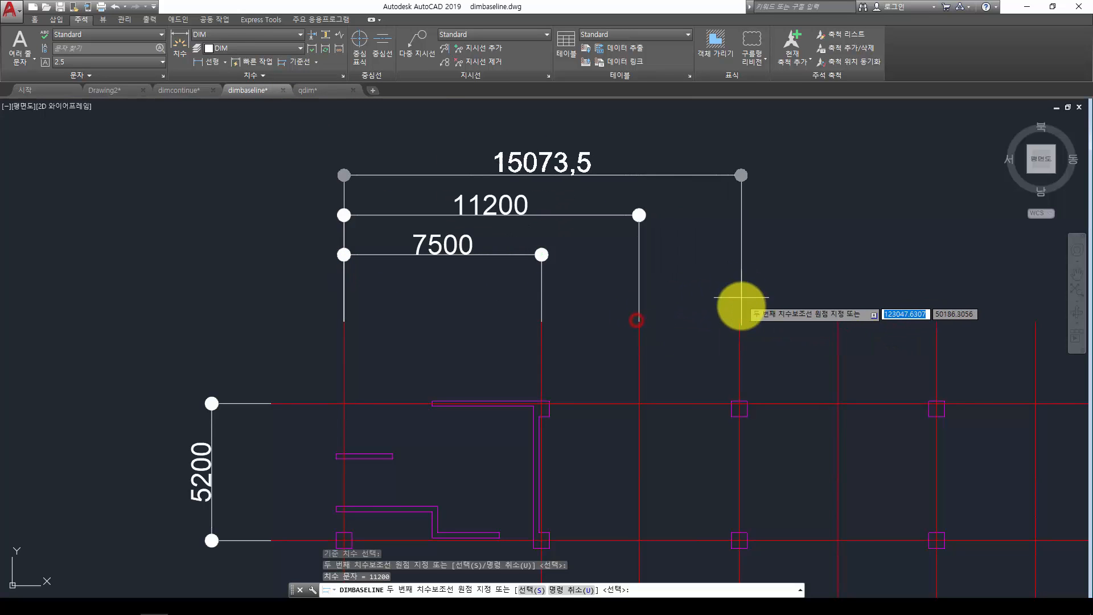
click(739, 319)
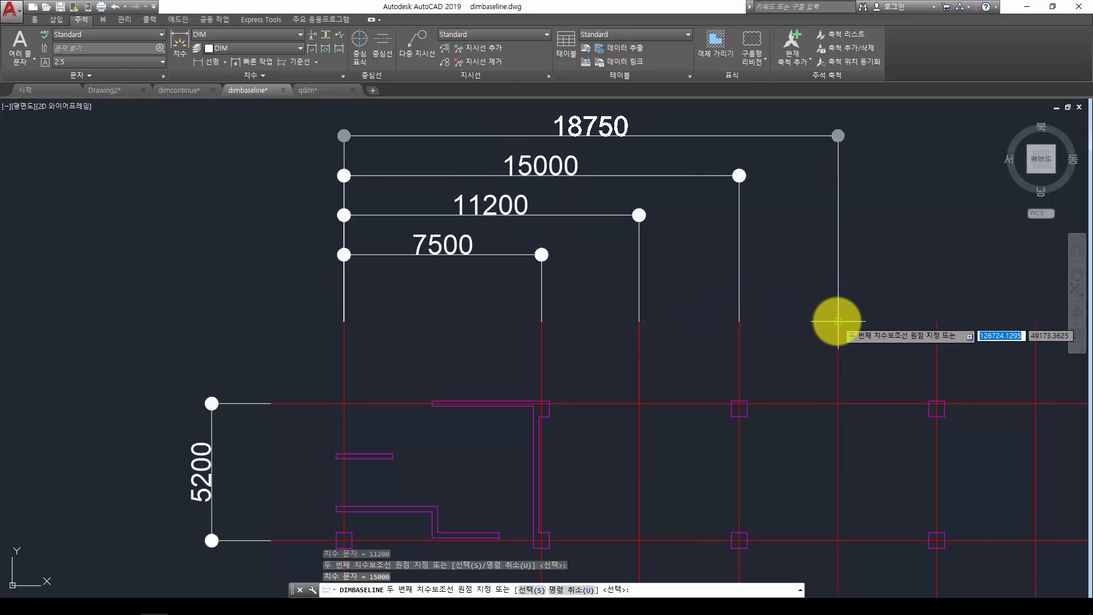
click(837, 321)
click(941, 317)
scroll(939, 317, down, 2)
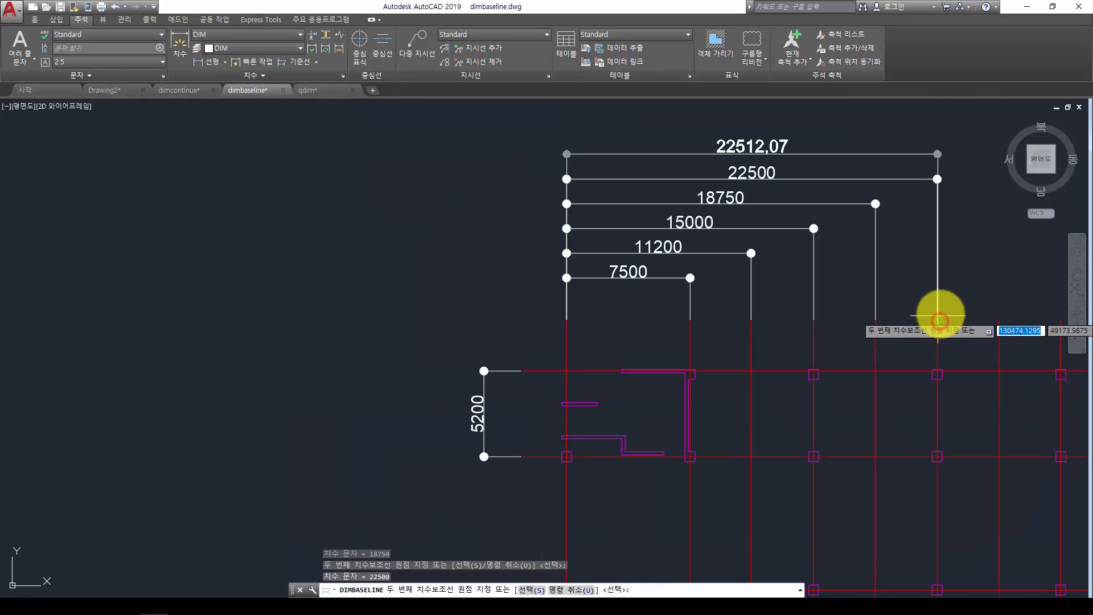
- Add vertical baseline dimensions beside the grid from the upper end of the 5200 dimension to the two lower horizontal grid lines
key(Return)
scroll(570, 284, down, 2)
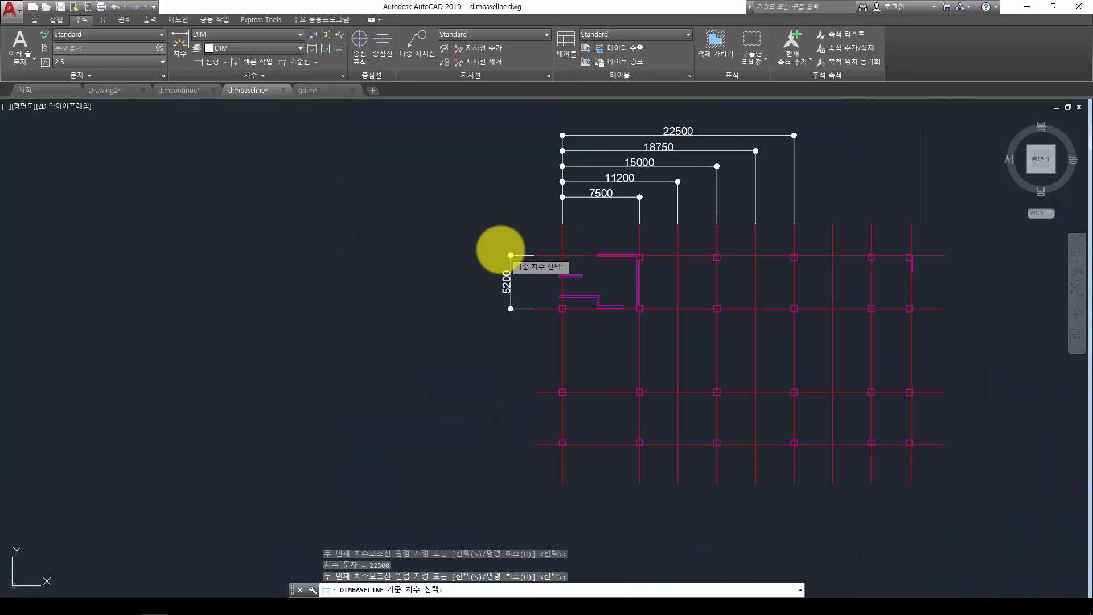
click(523, 256)
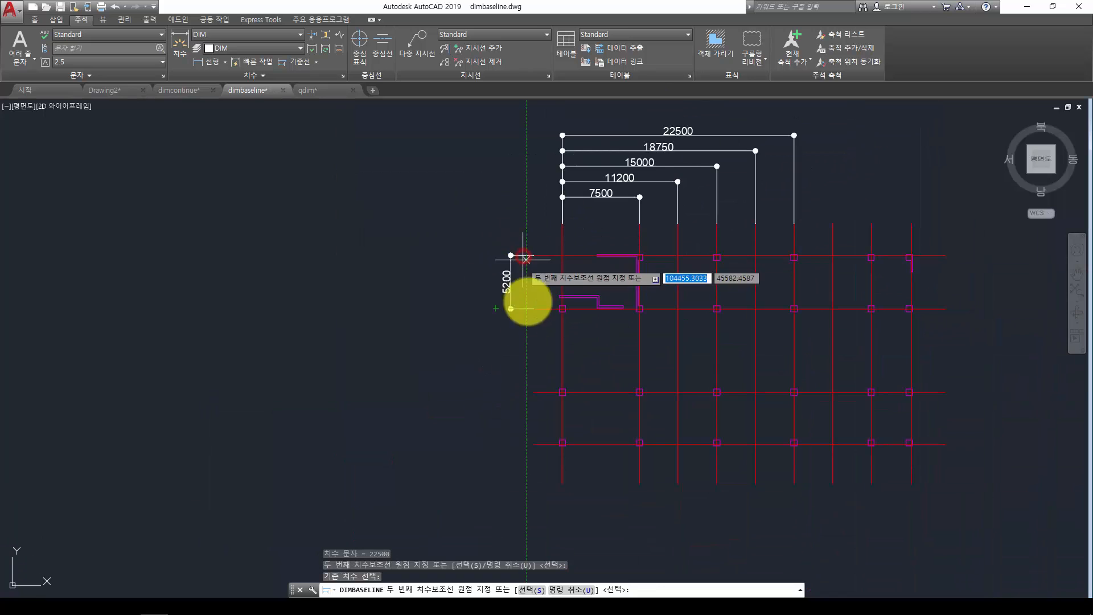
click(531, 392)
click(531, 444)
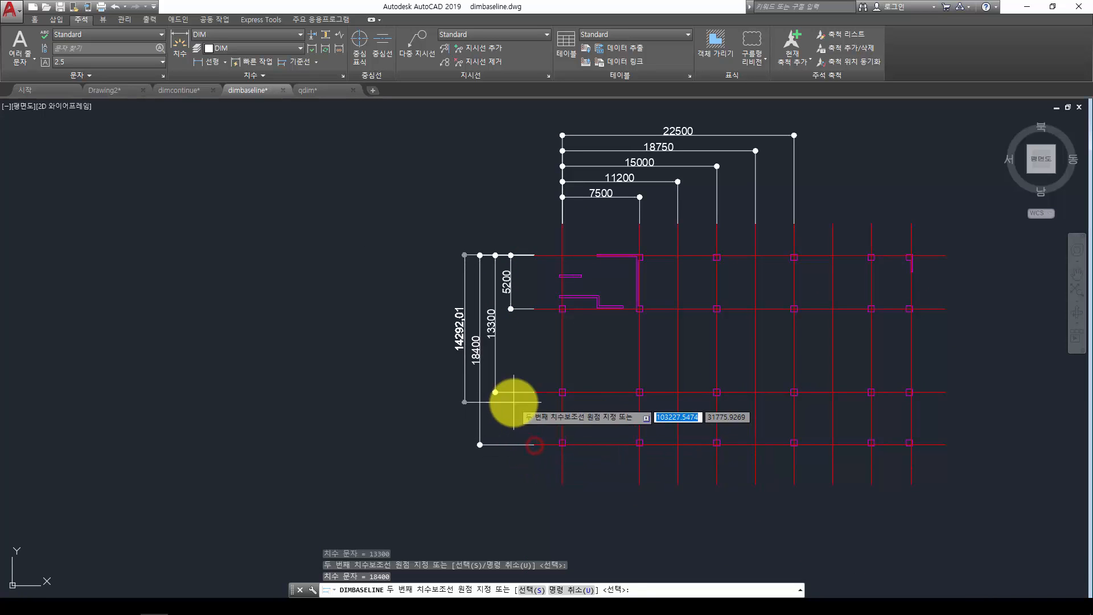
key(Return)
key(Return)
middle_drag(756, 255, 709, 284)
key(Escape)
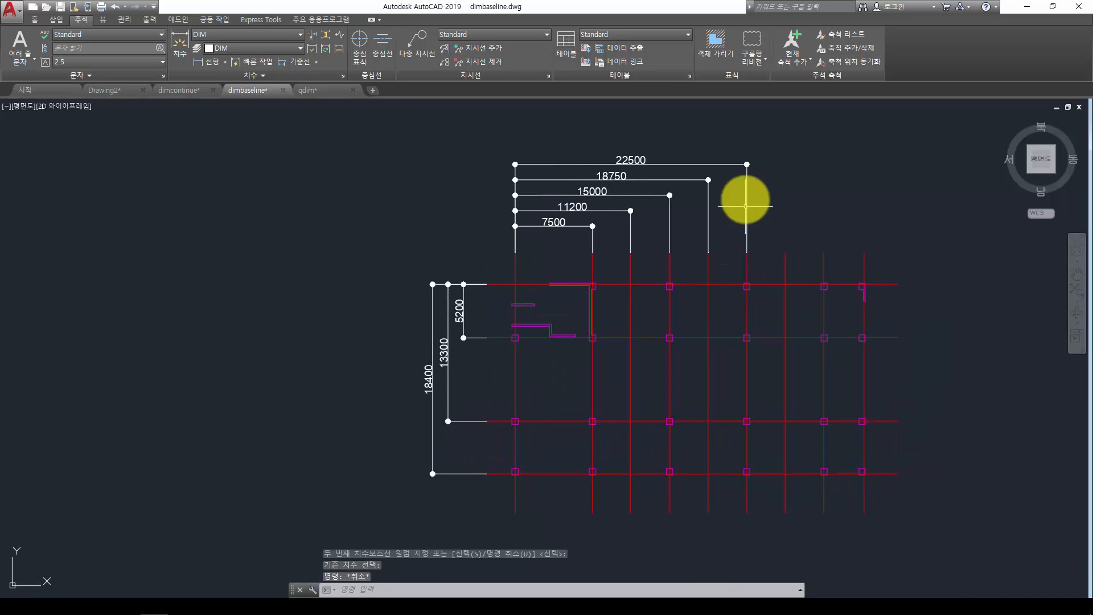
key(Escape)
- Try to add a baseline dimension from the far-end grip of the 22500 dimension
click(742, 169)
click(738, 162)
right_click(751, 170)
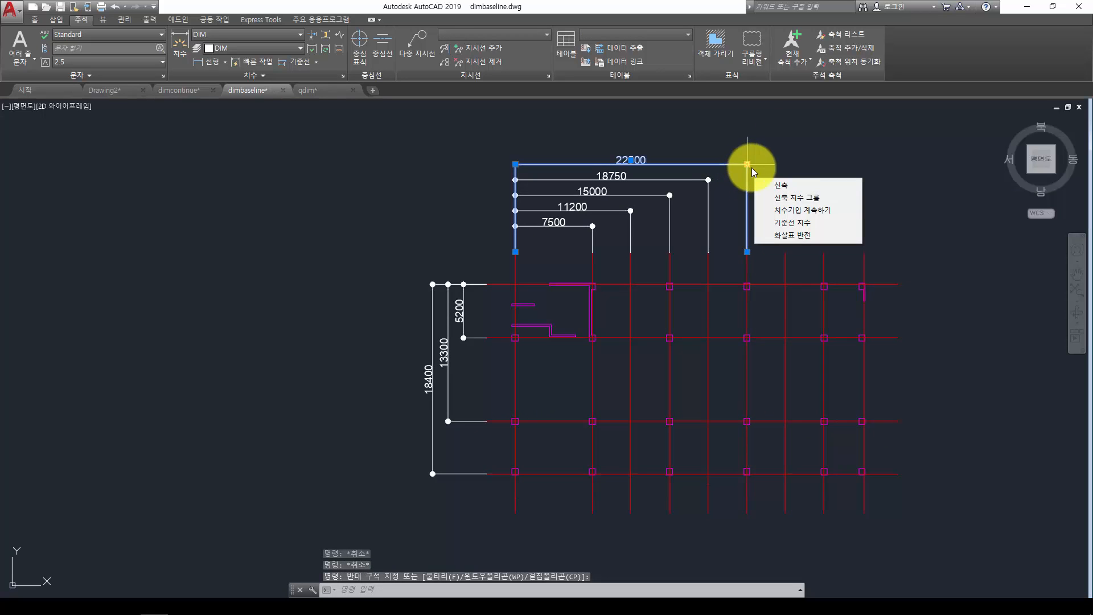
click(785, 222)
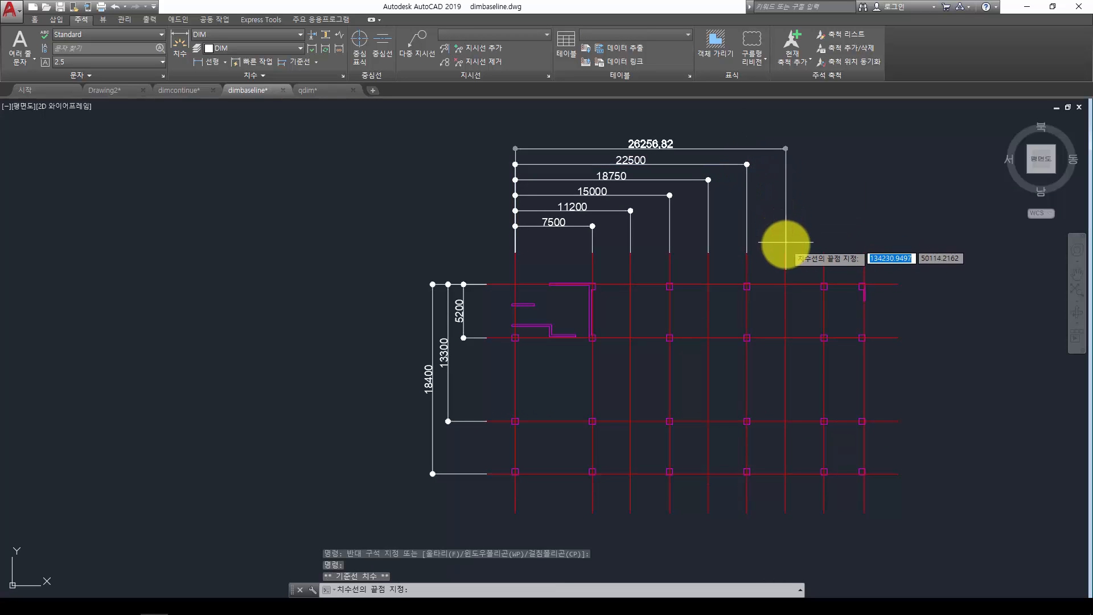
key(Escape)
key(Escape)
key(Escape)
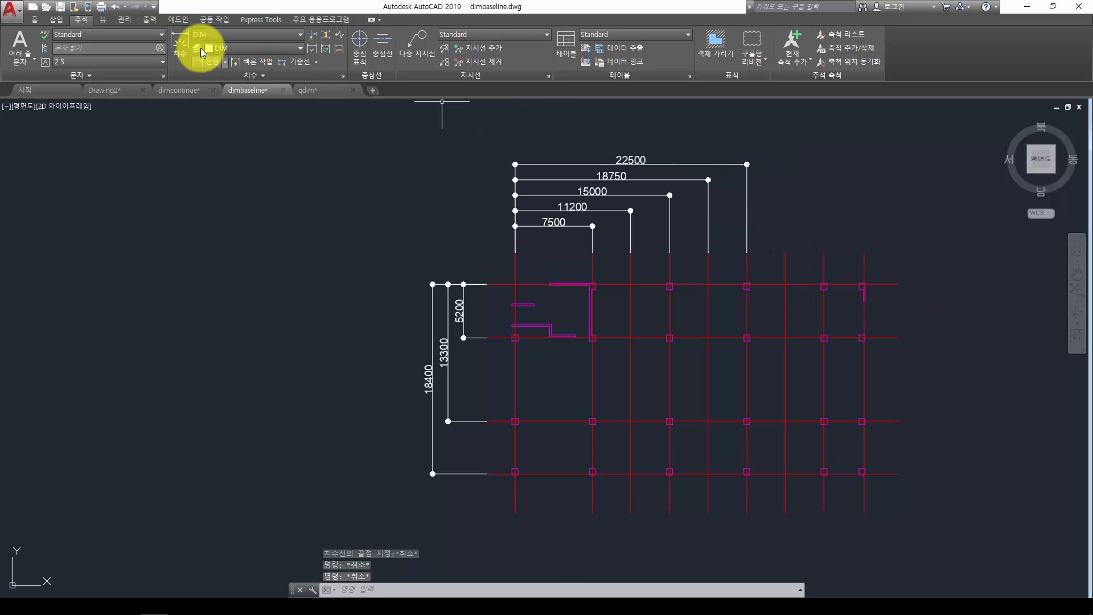
- Use DIM's Baseline option to extend the upper baseline stack from the first vertical grid line to the last three grid lines
click(174, 51)
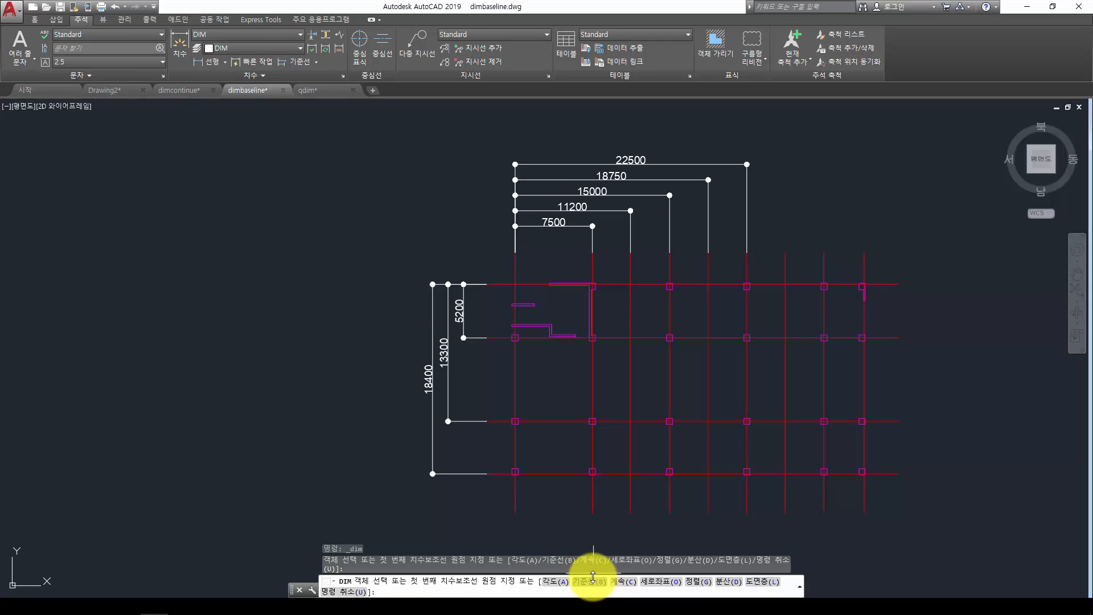
text(b)
key(Return)
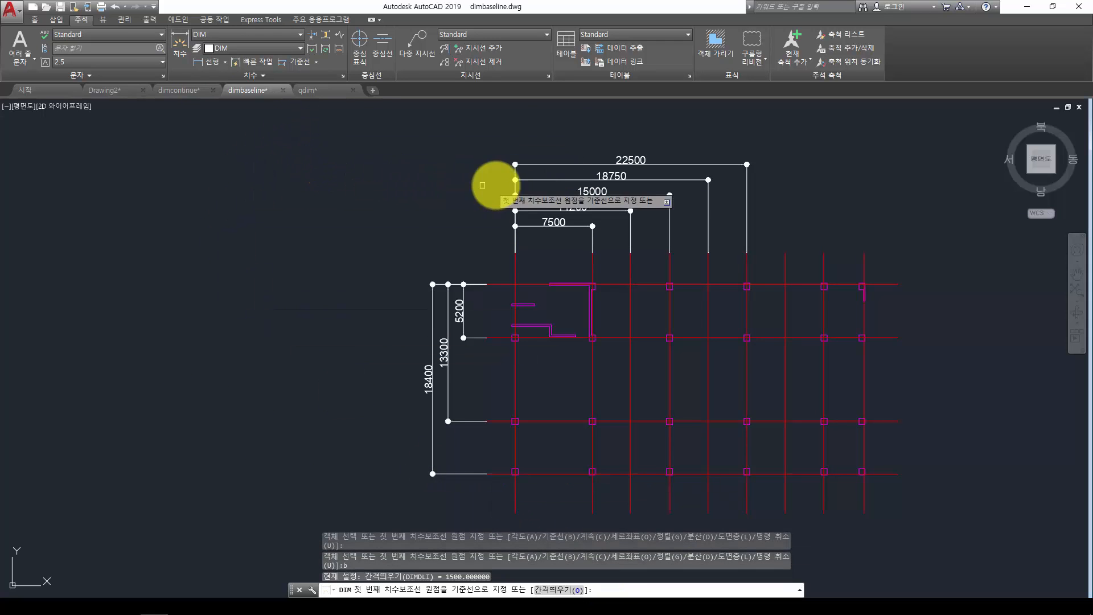
click(512, 171)
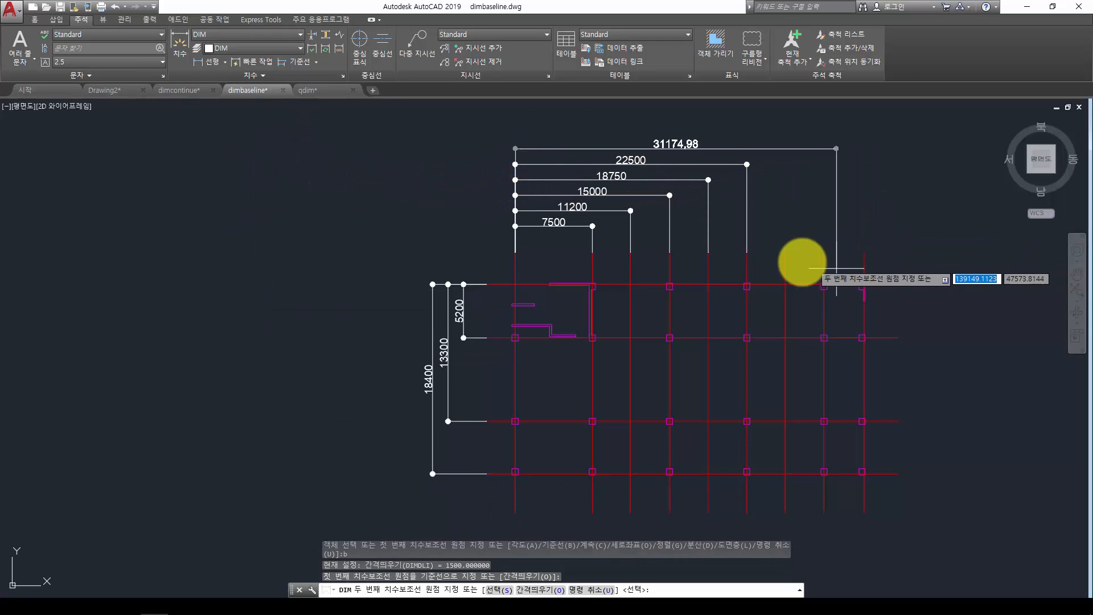
click(786, 251)
click(824, 251)
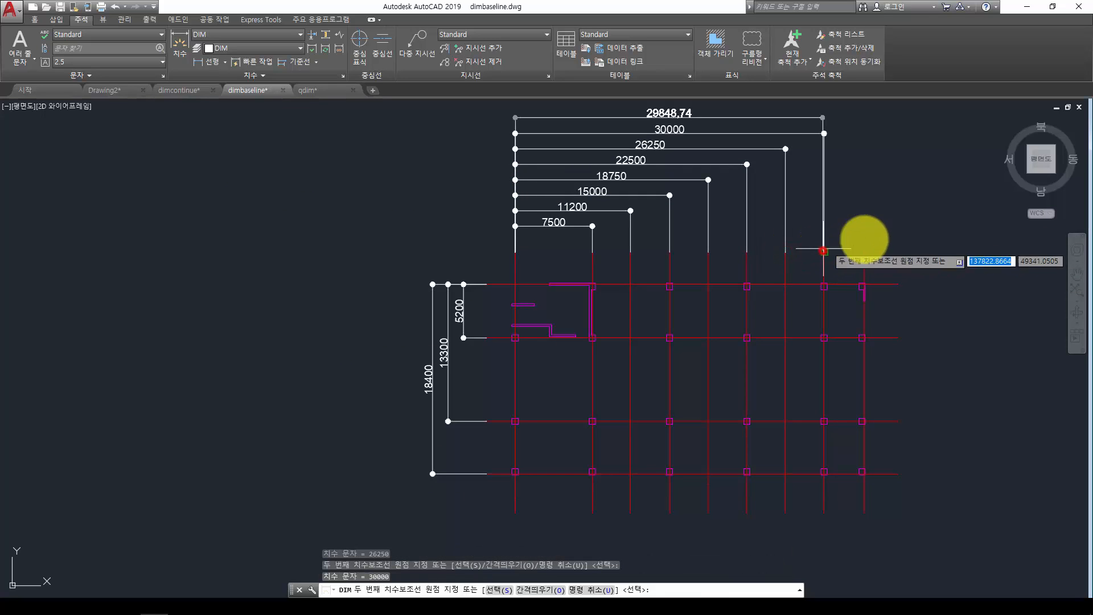
click(864, 251)
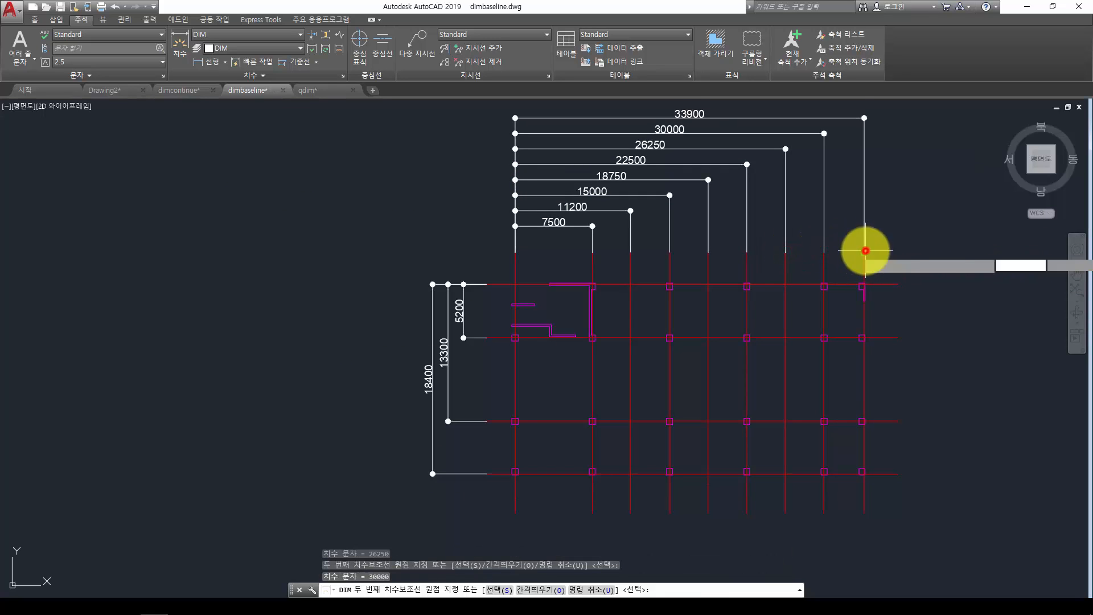
key(Return)
key(Escape)
key(Escape)
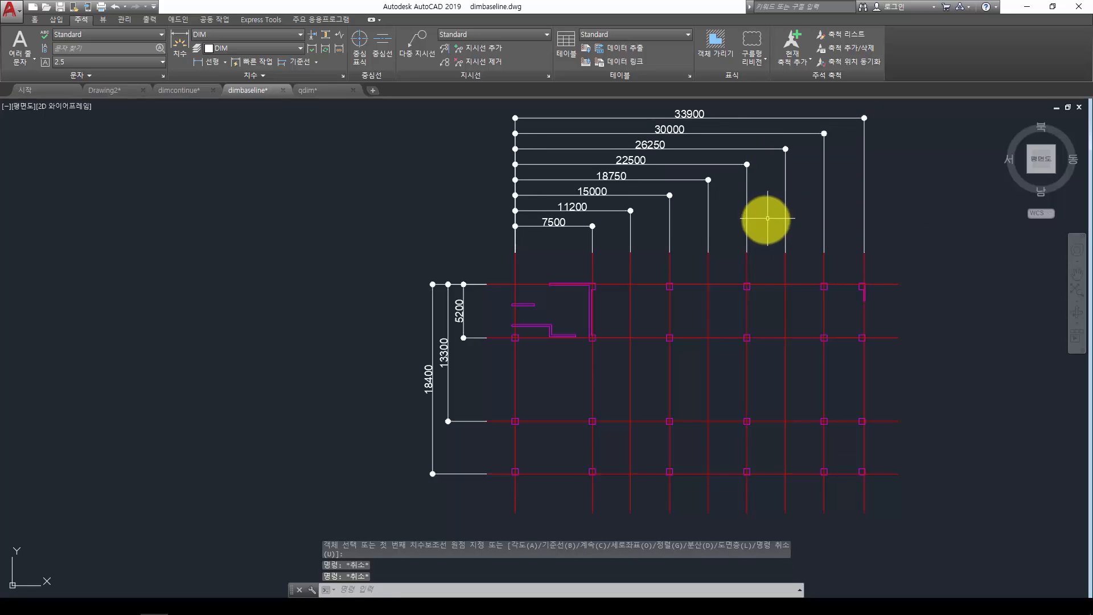
middle_drag(763, 215, 612, 231)
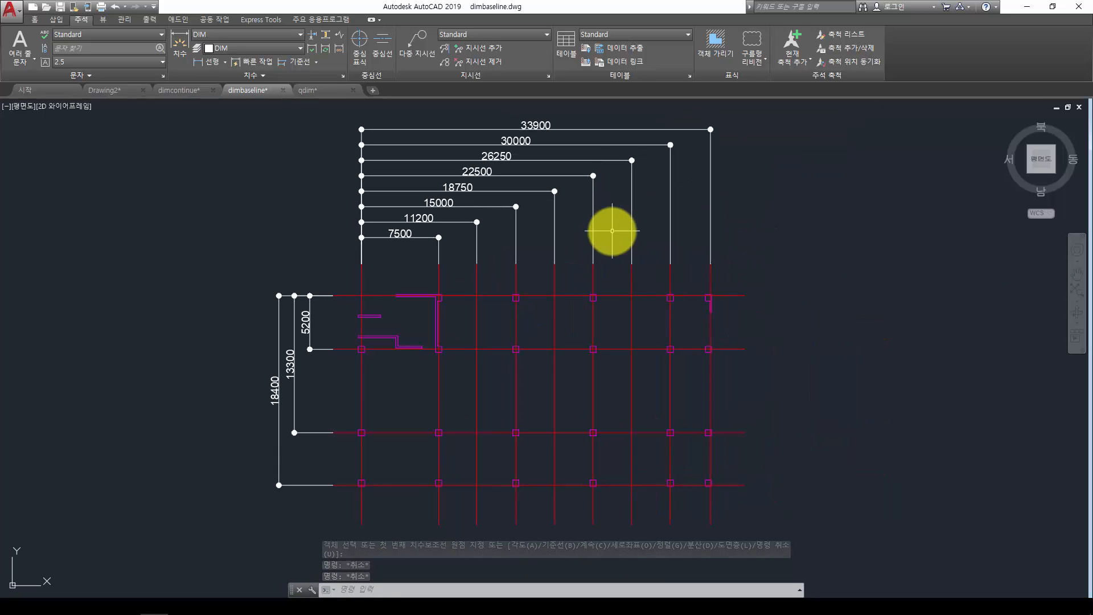
- Switch to the qdim drawing and look over the available dimension types and the Quick Dimension tool
key(ctrl+z)
key(ctrl+Tab)
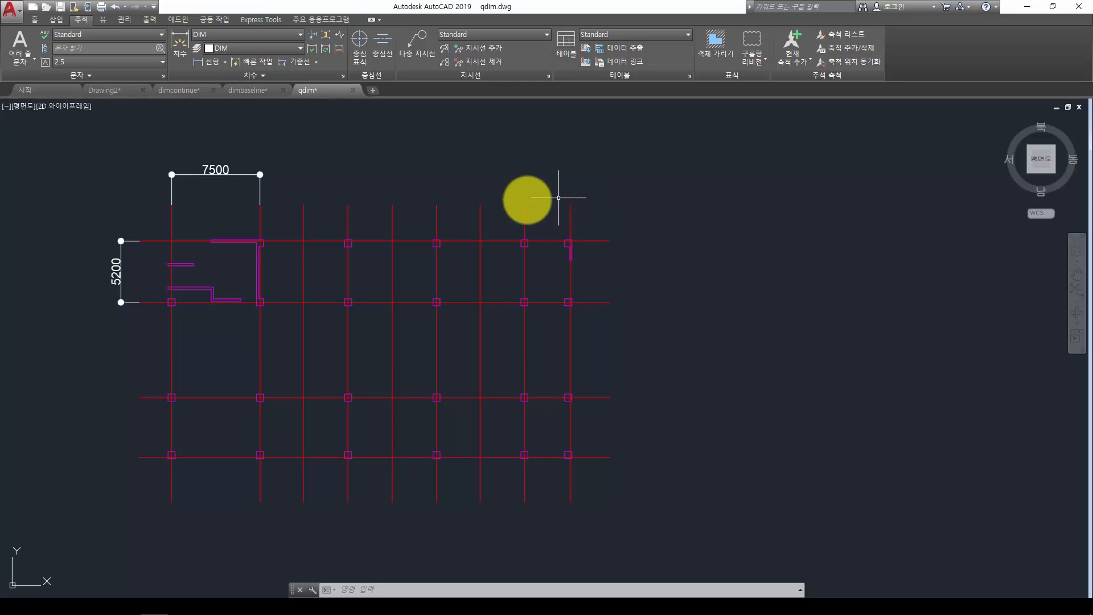
click(29, 20)
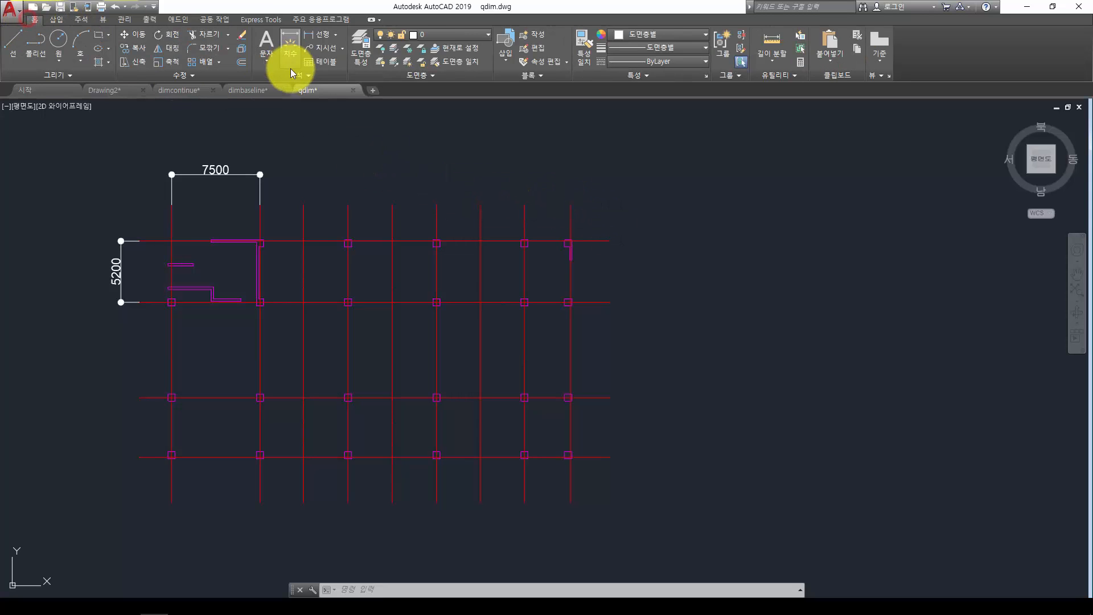
click(336, 36)
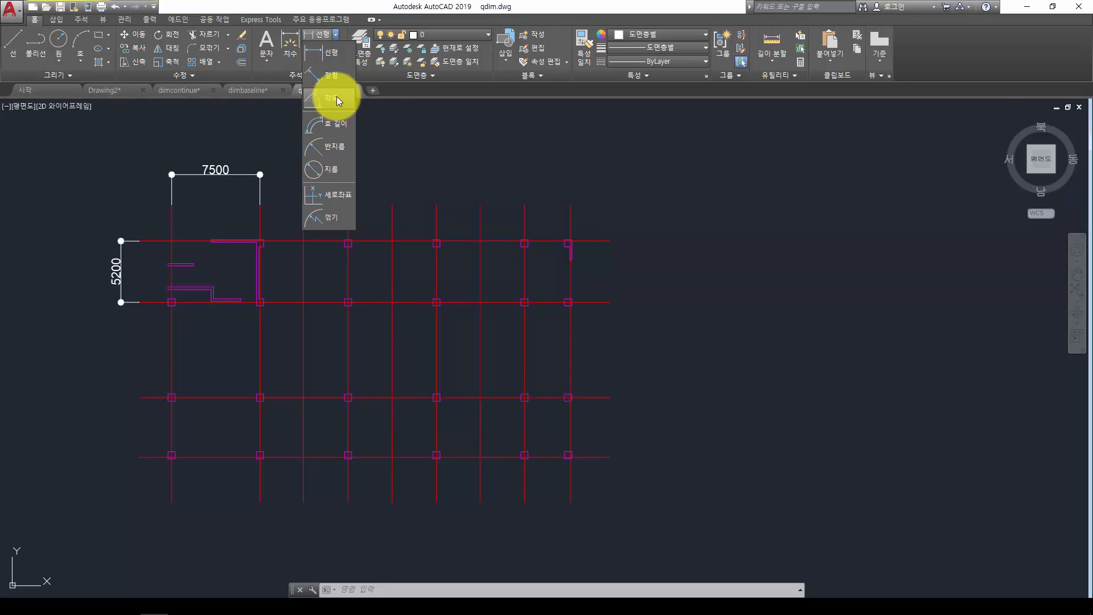
click(80, 20)
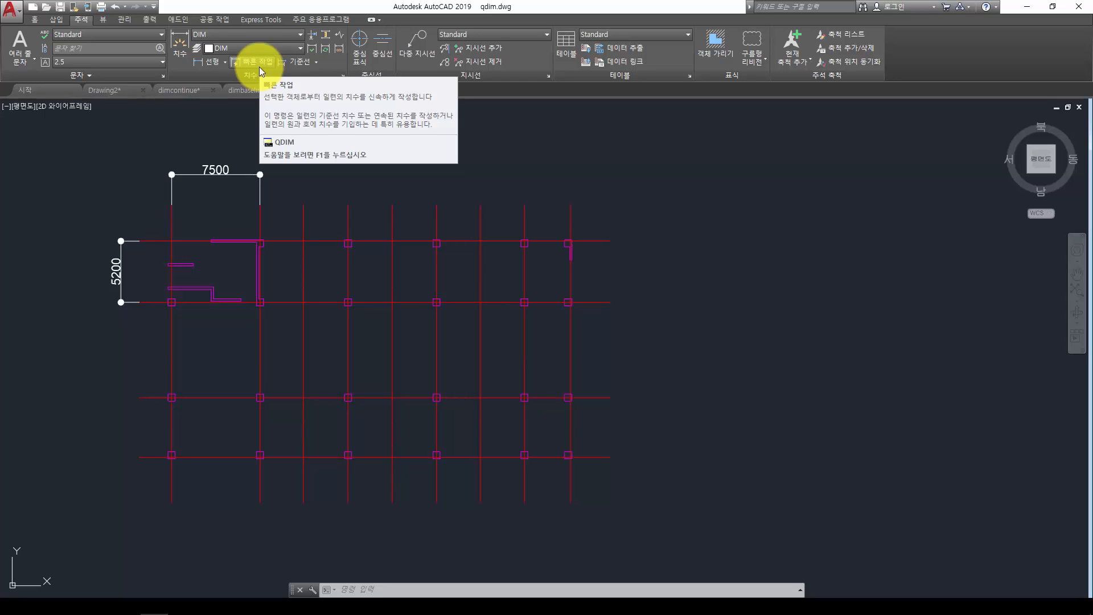
key(Escape)
key(Escape)
text(qdi)
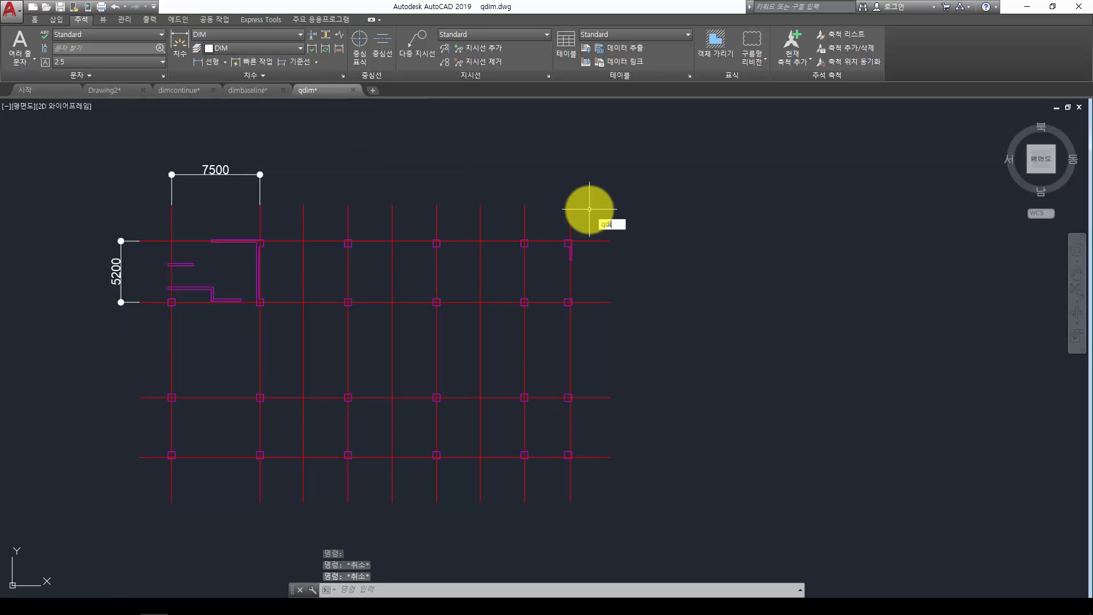
text(m)
key(Return)
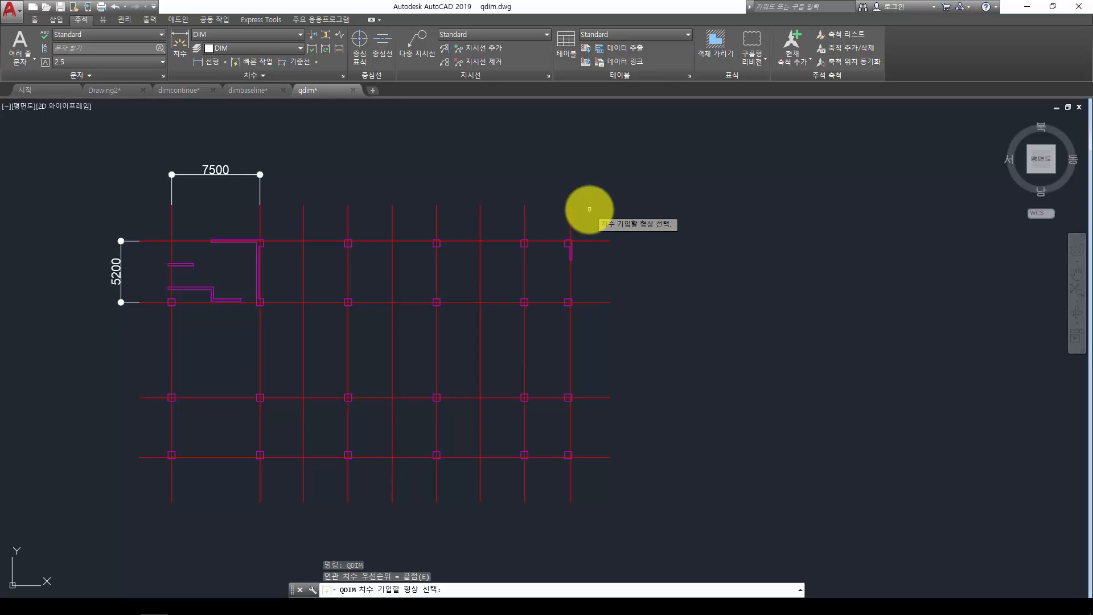
key(Escape)
key(Escape)
key(Escape)
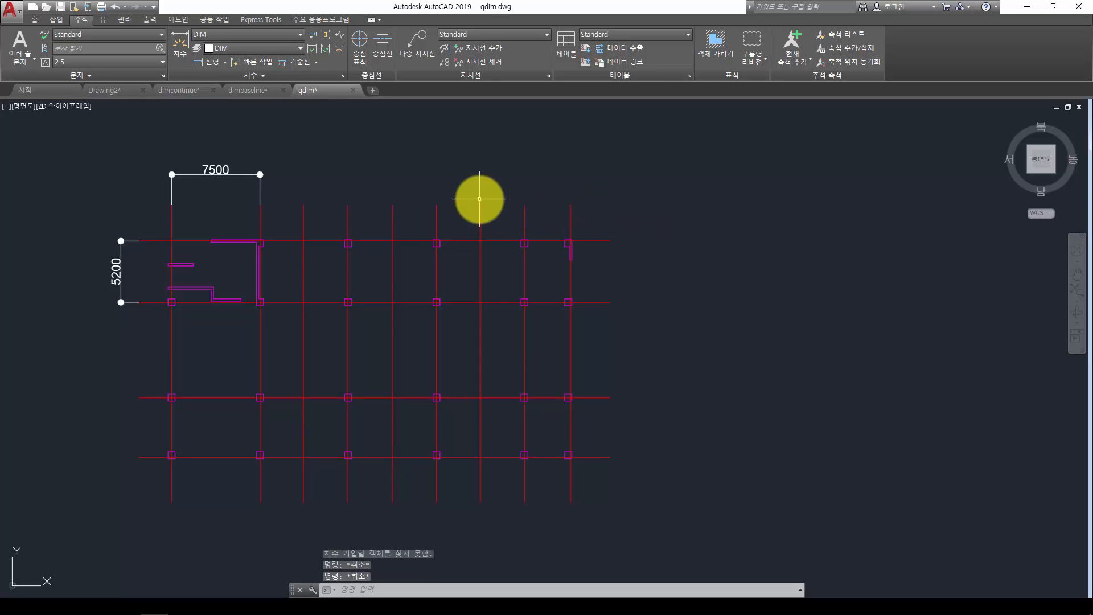
- Quick-dimension the four rightmost vertical grid lines with QDIM, previewing the Staggered option and placing a Continuous row above the grid
text(qdim)
key(Return)
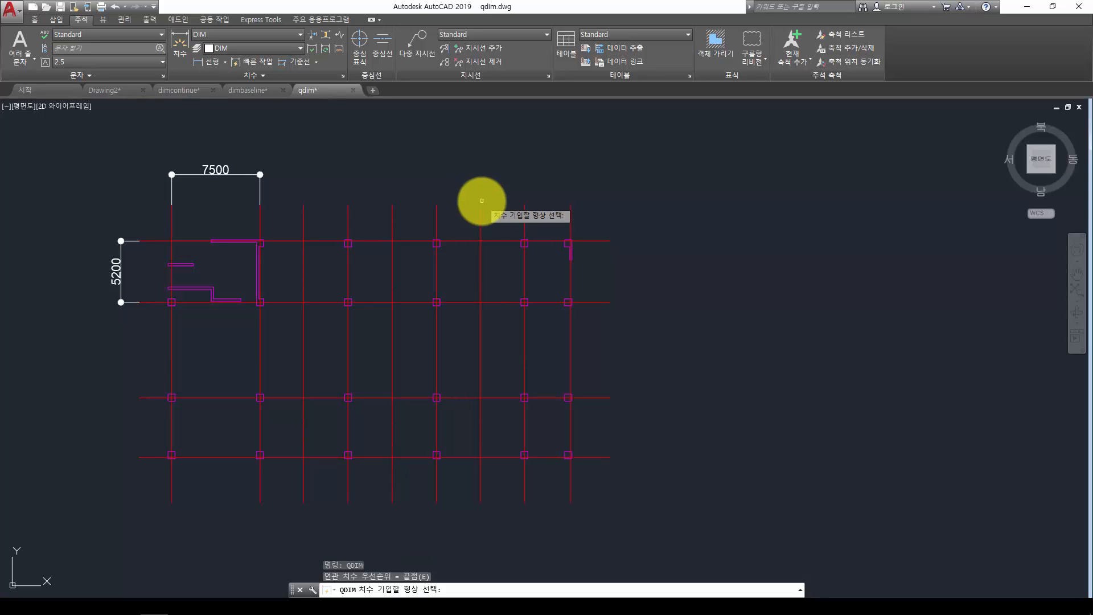
middle_drag(446, 203, 523, 218)
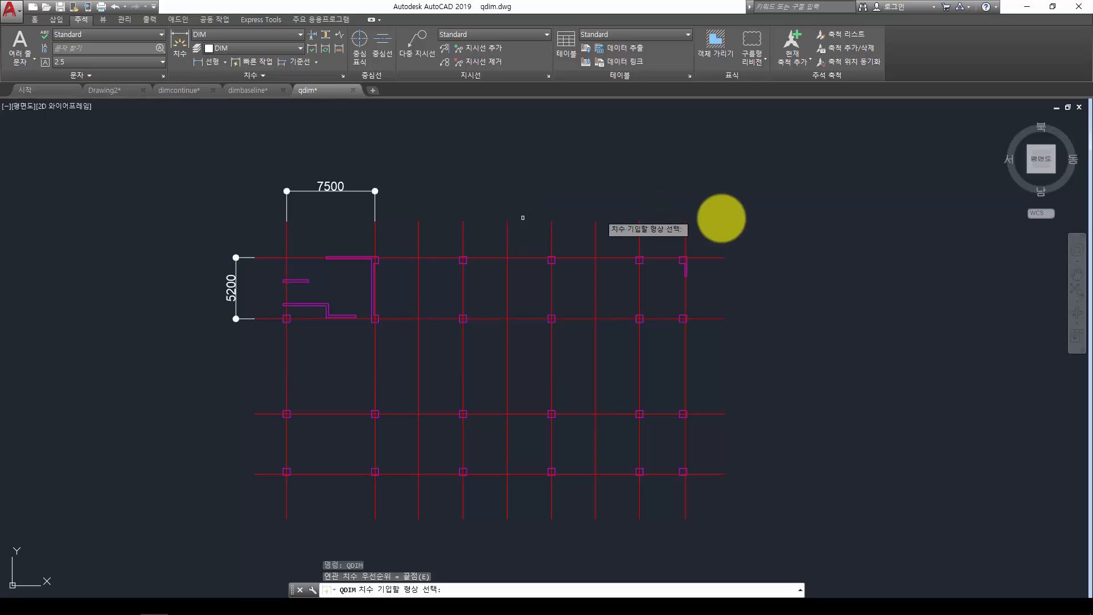
click(801, 191)
click(540, 248)
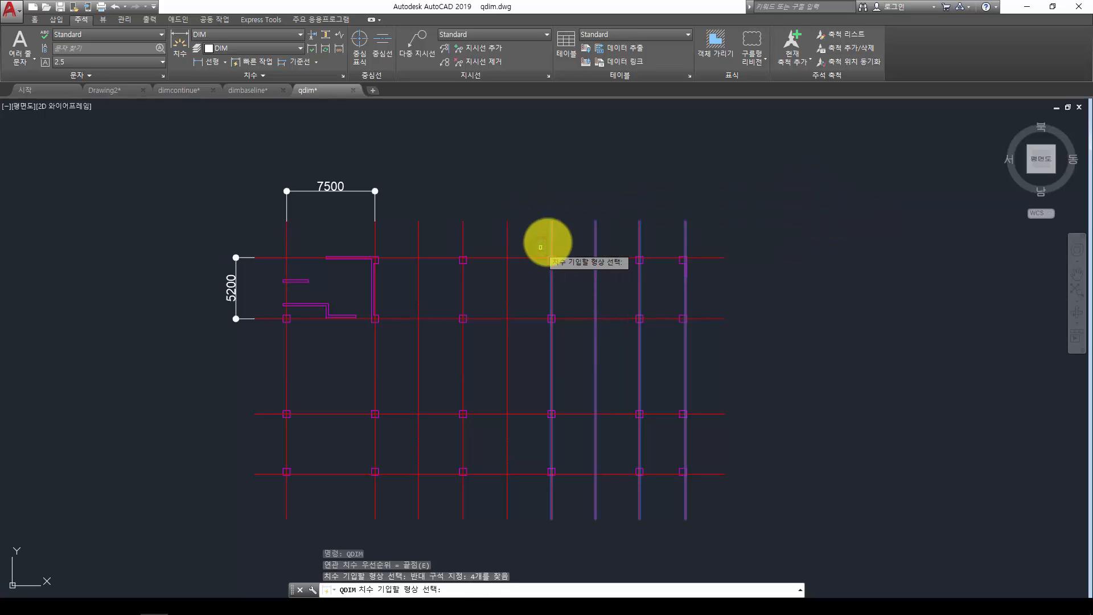
click(719, 201)
click(539, 234)
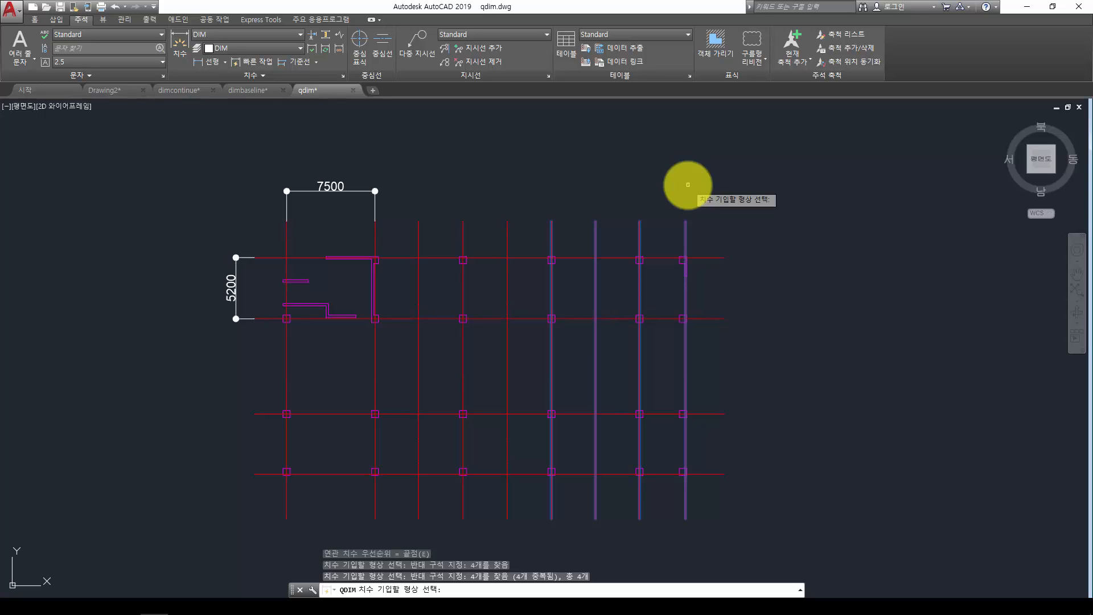
key(Return)
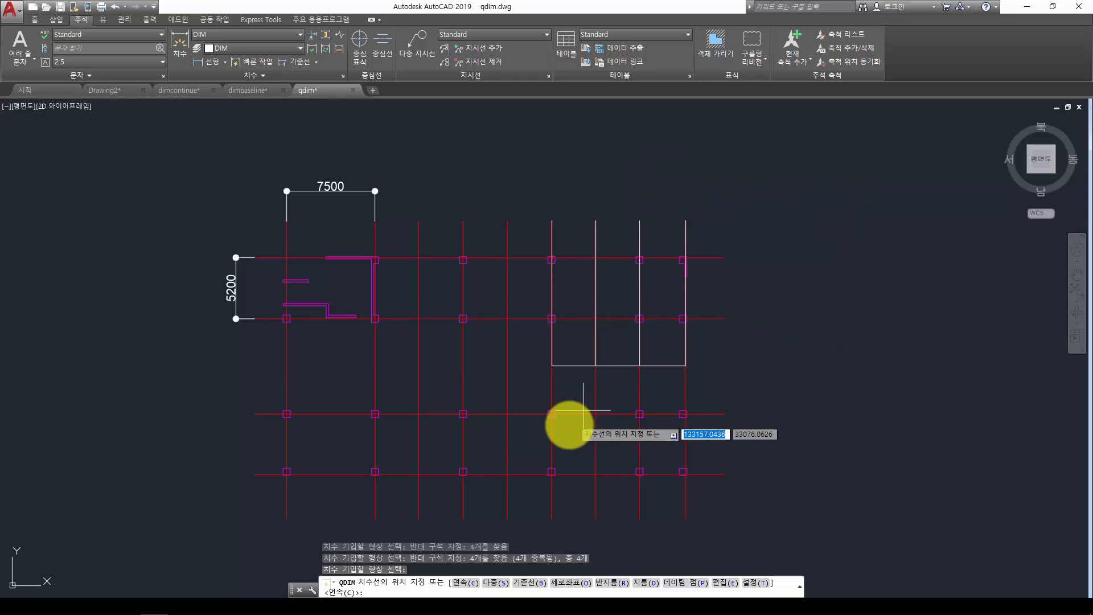
click(500, 586)
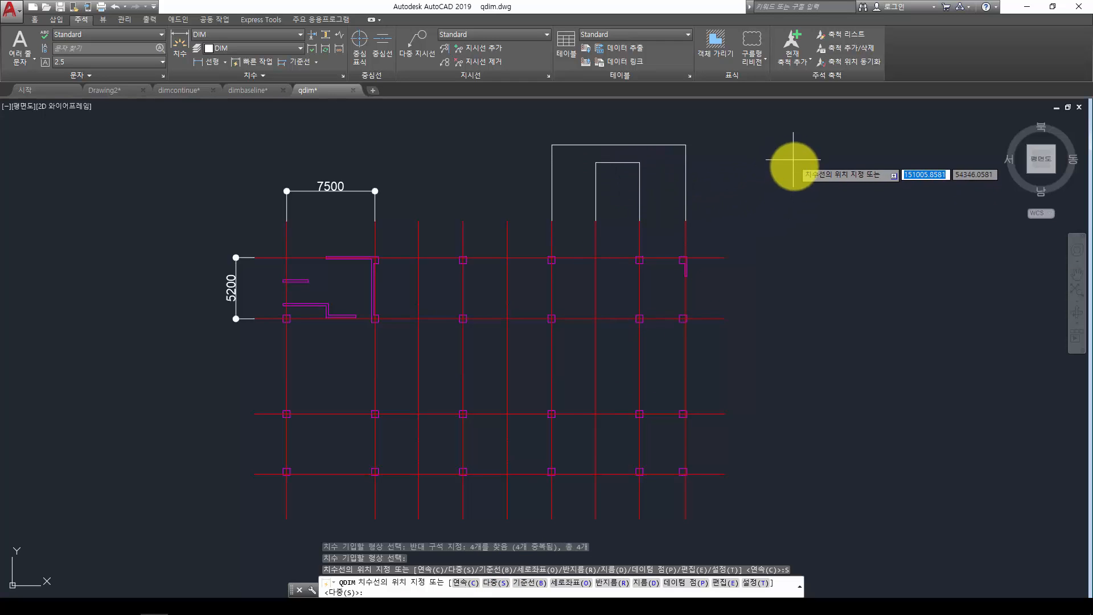
click(470, 585)
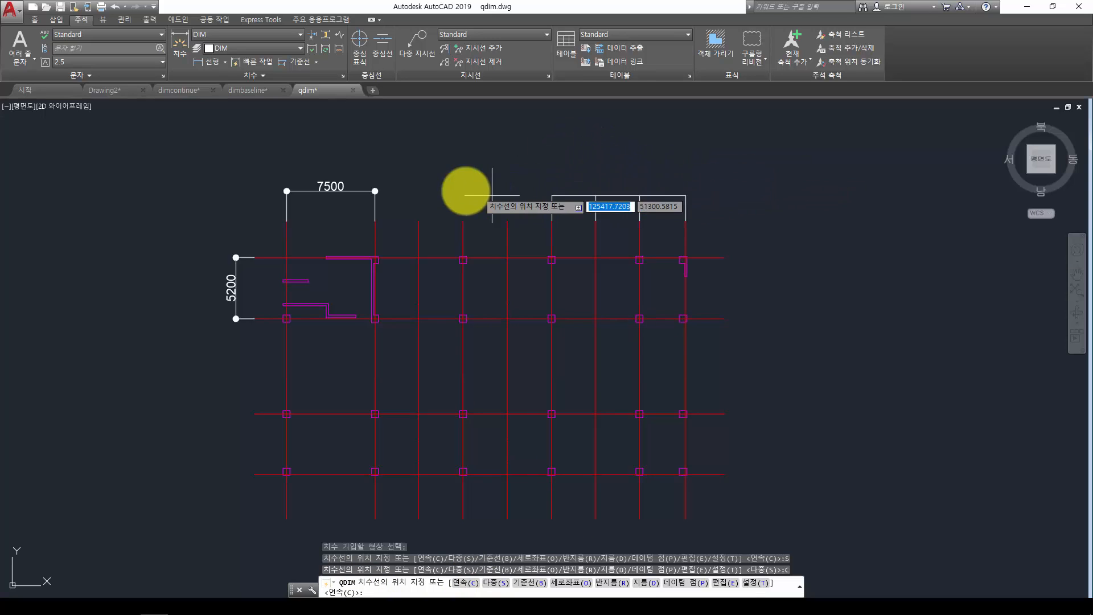
click(755, 156)
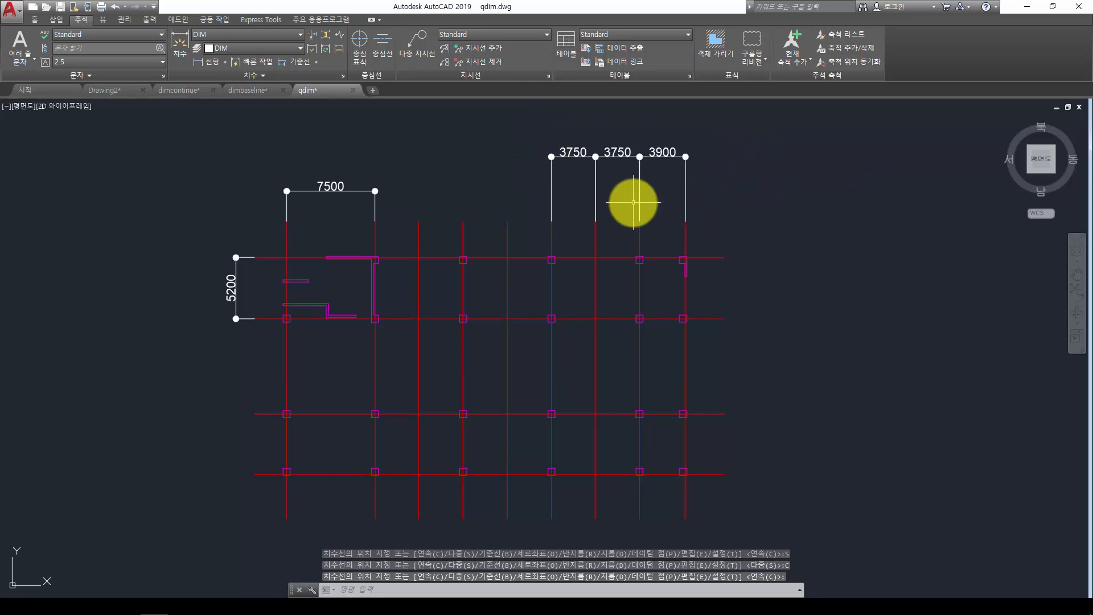
- Quick-dimension all nine vertical grid lines with QDIM and place a Continuous row below the grid
middle_drag(681, 337, 667, 207)
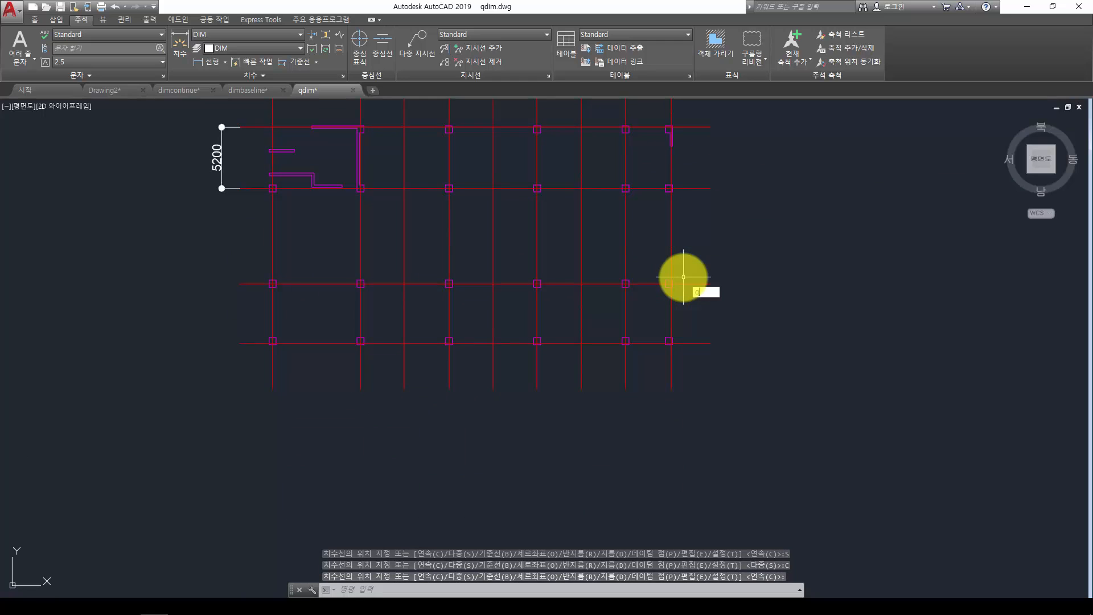
key(Return)
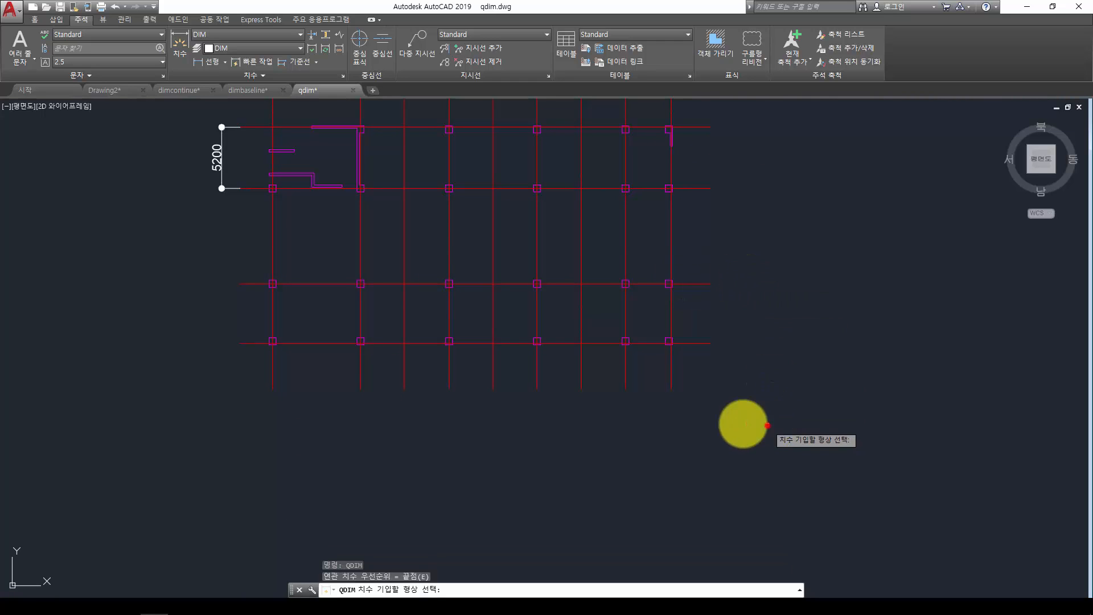
click(769, 423)
click(157, 381)
key(Return)
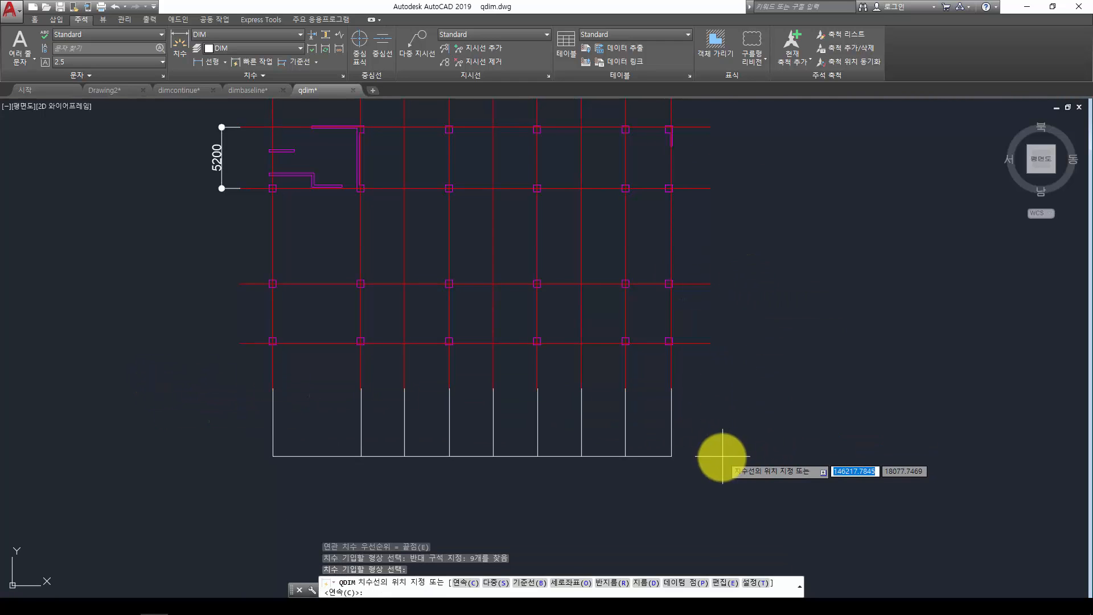
click(713, 460)
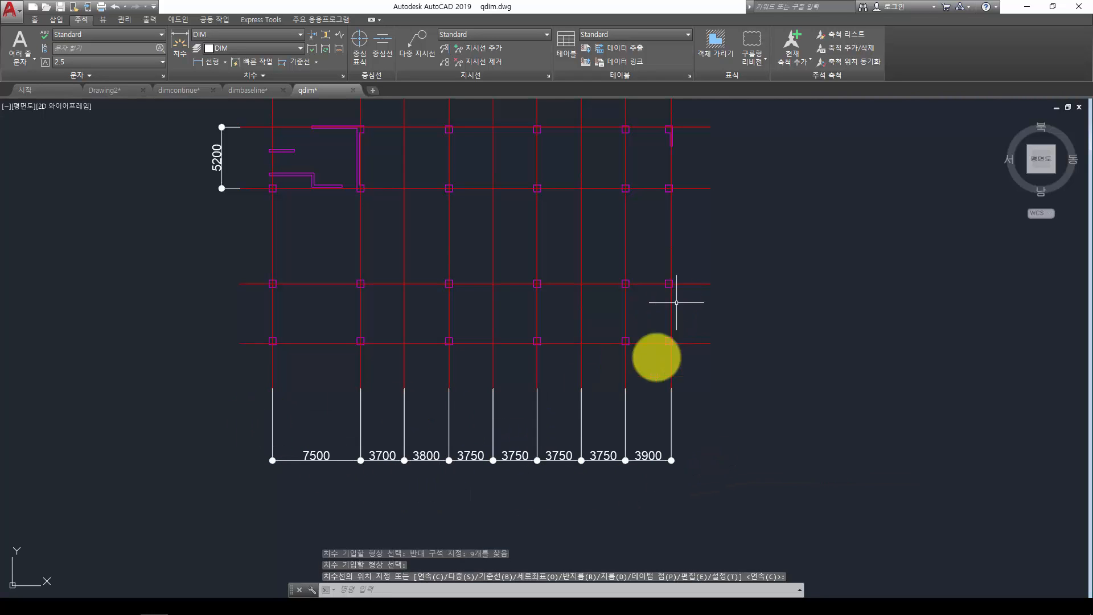
- Try QDIM on the nine vertical grid lines with the dimension line placed beside the grid's right edge
middle_drag(707, 234, 663, 327)
text(q)
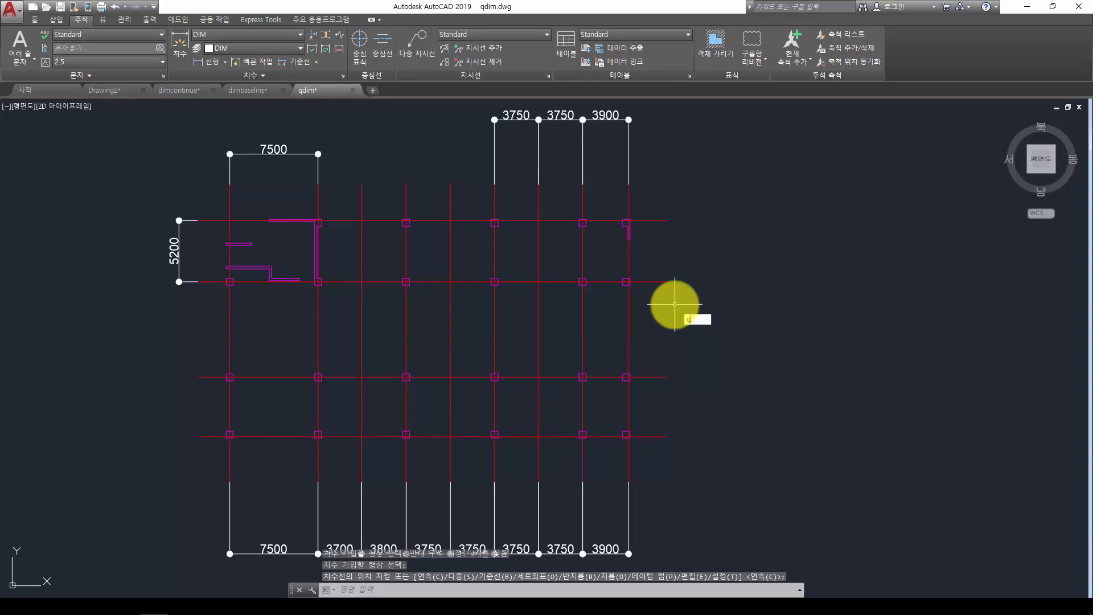
text(d)
key(Return)
click(706, 317)
click(166, 317)
key(Return)
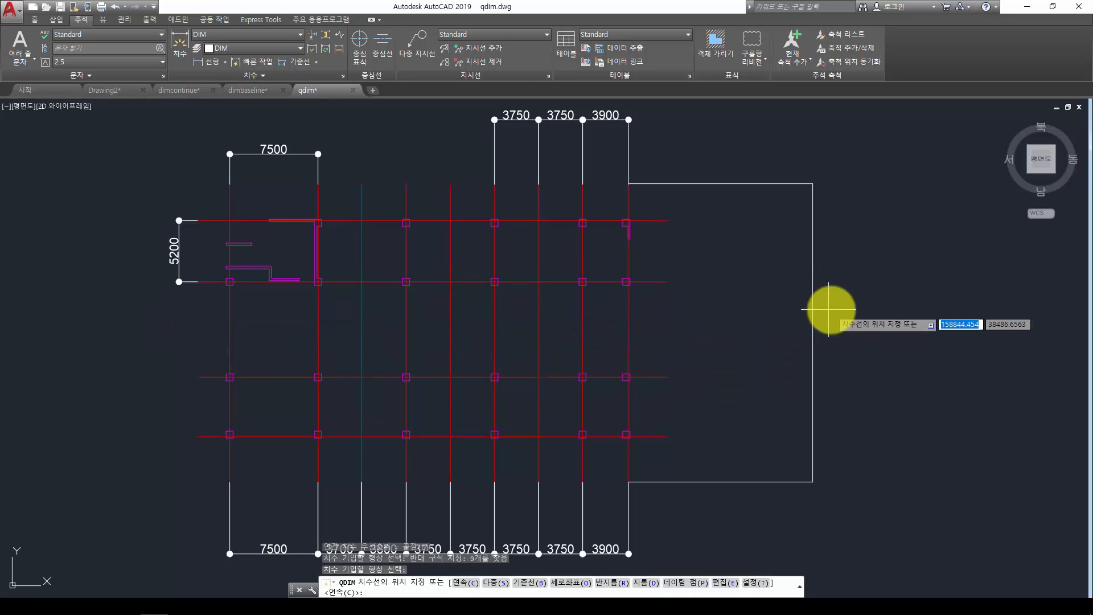
click(858, 311)
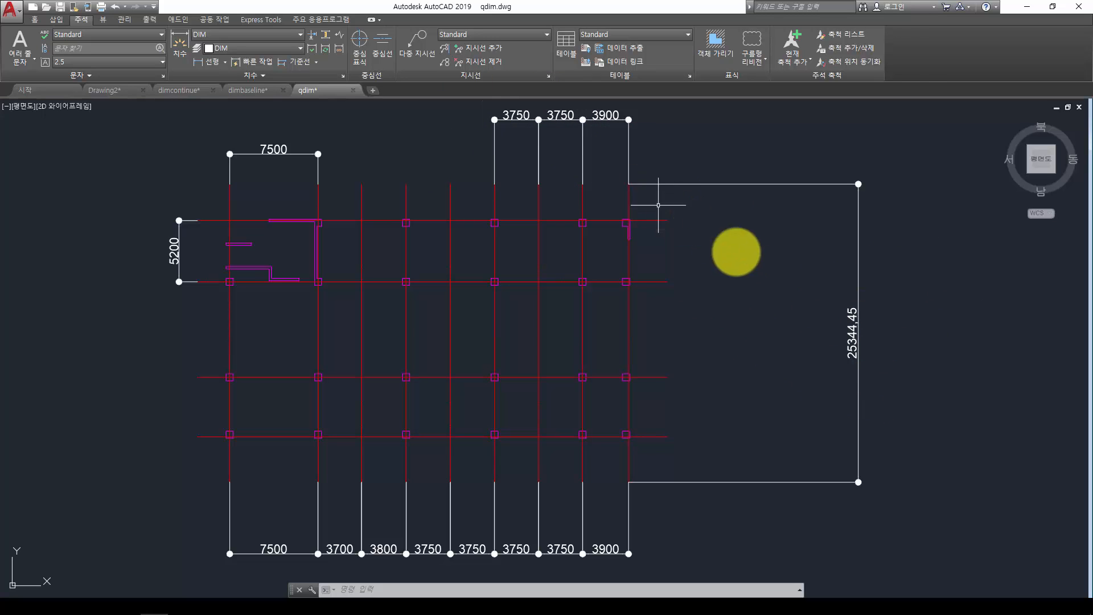
- Erase the overall vertical dimension beside the grid's right edge
click(909, 371)
click(769, 283)
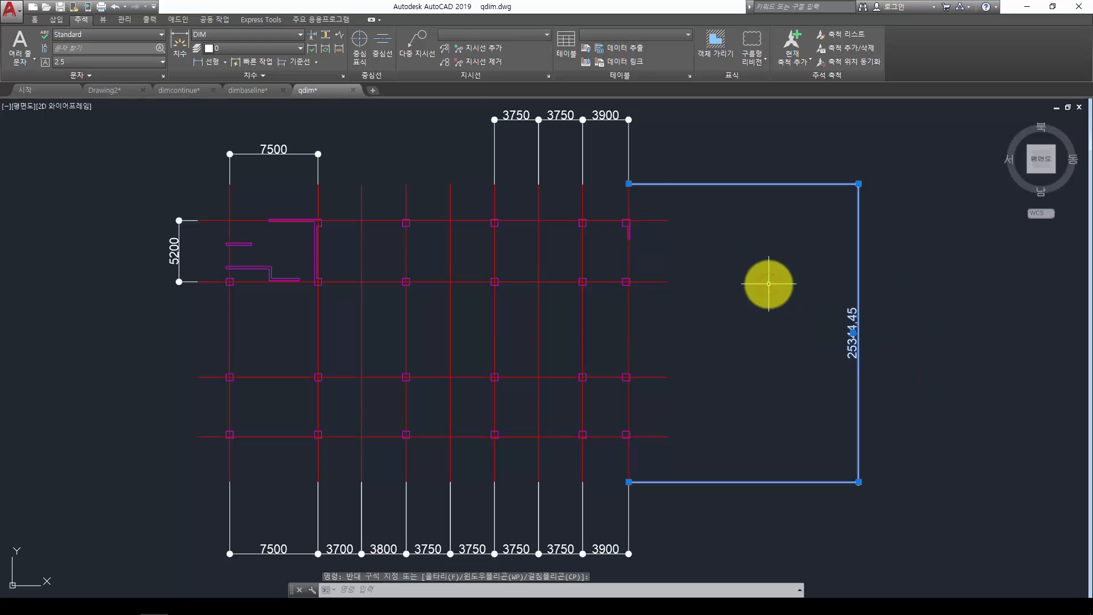
text(E)
key(Return)
middle_drag(796, 281, 790, 286)
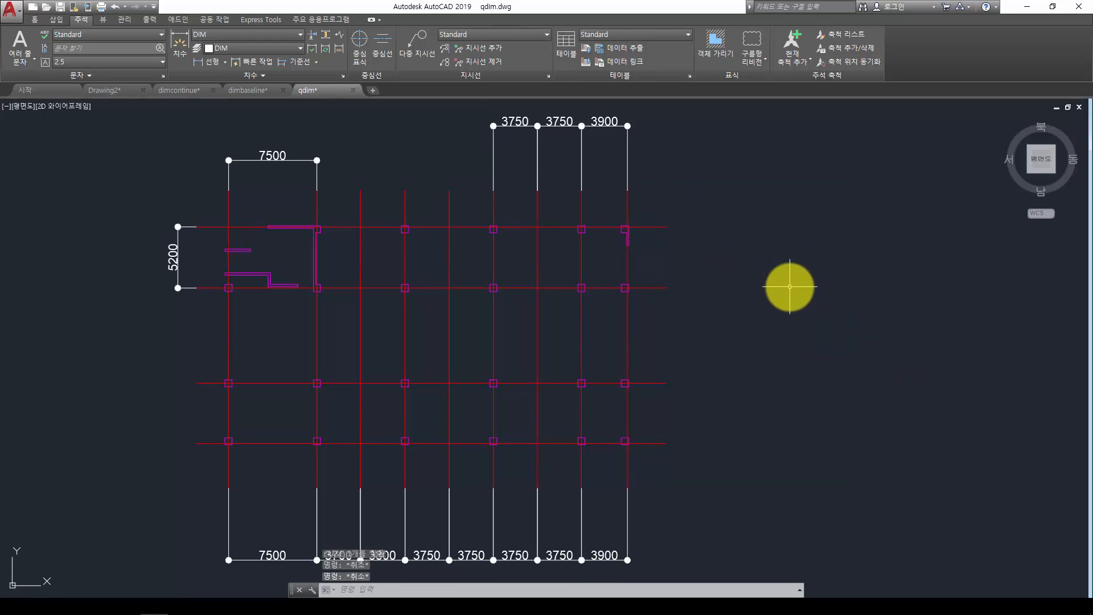
text(qdim)
key(Return)
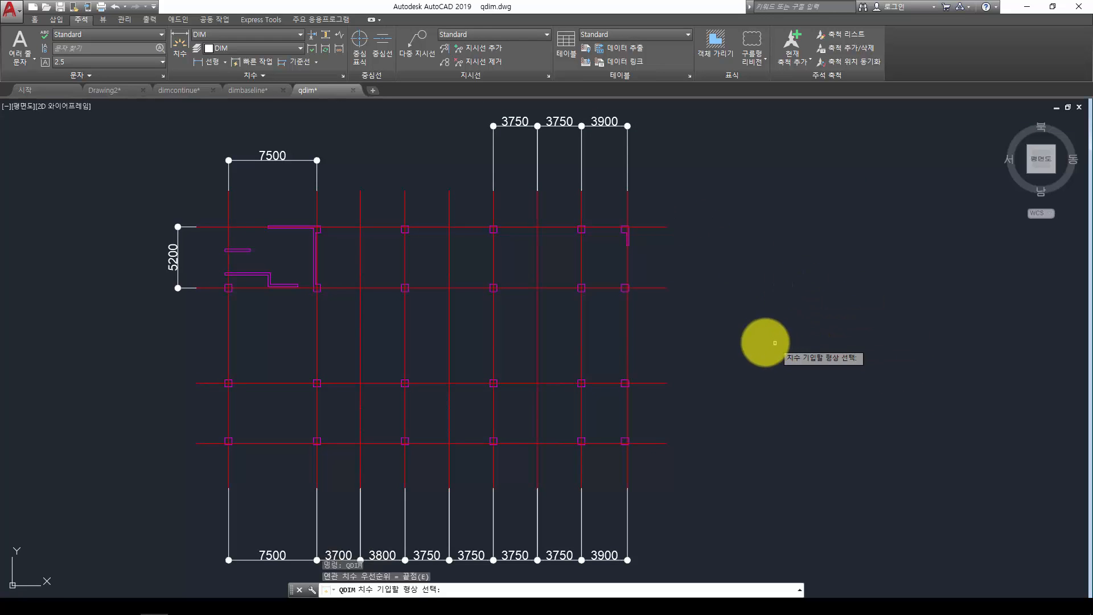
key(Return)
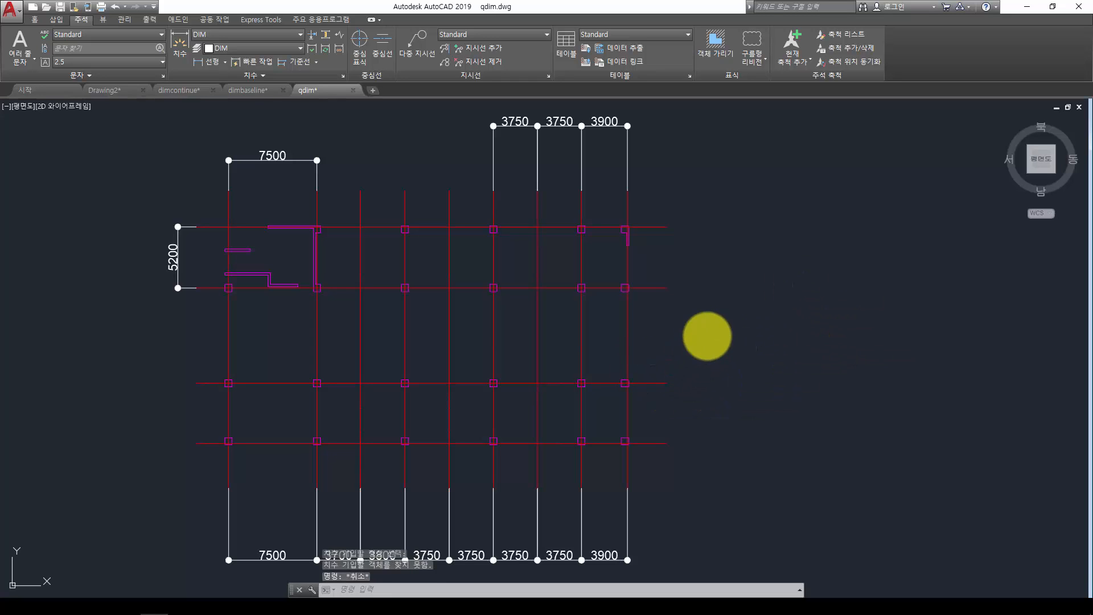
- Quick-dimension the four horizontal grid lines with QDIM's Baseline option, placing the stack to the right of the grid
key(Return)
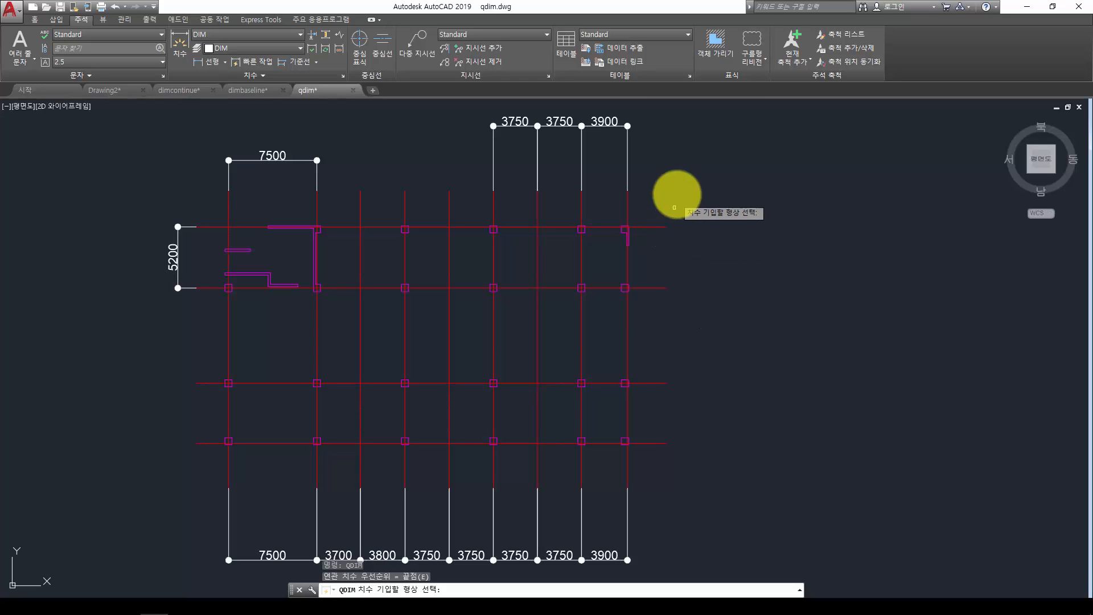
click(684, 179)
click(656, 480)
key(Return)
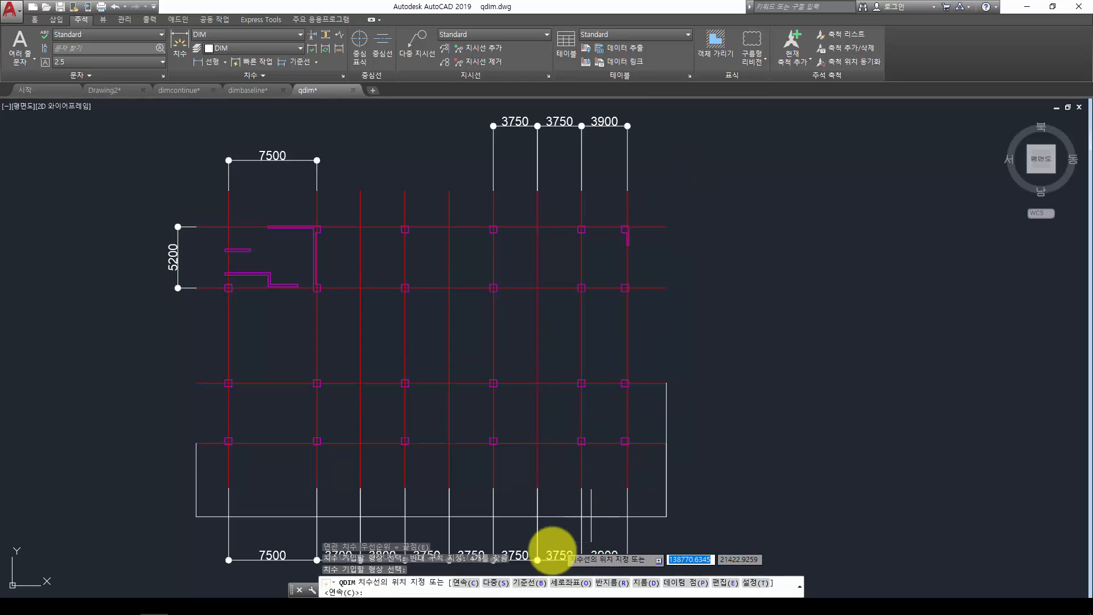
click(526, 582)
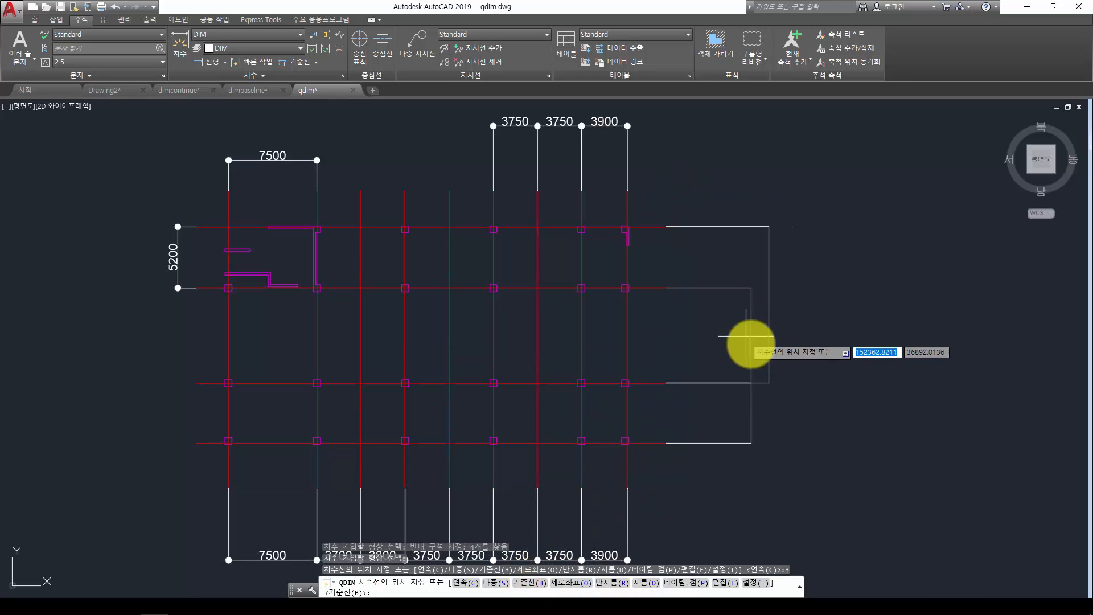
click(528, 585)
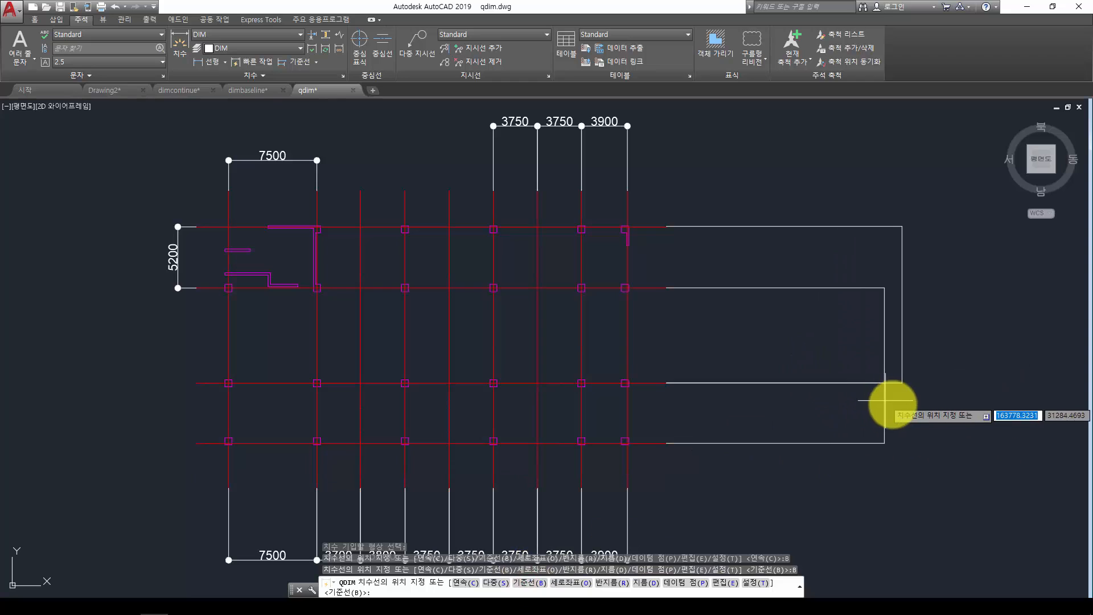
click(865, 406)
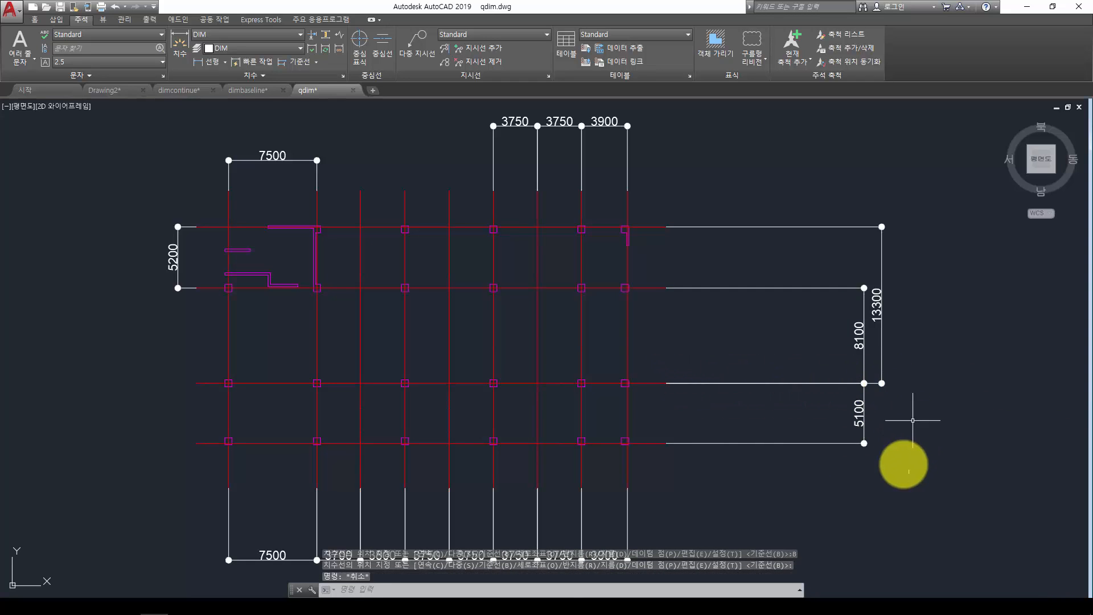
- Erase the baseline dimensions to the right of the grid
click(907, 470)
click(800, 171)
text(E)
key(Return)
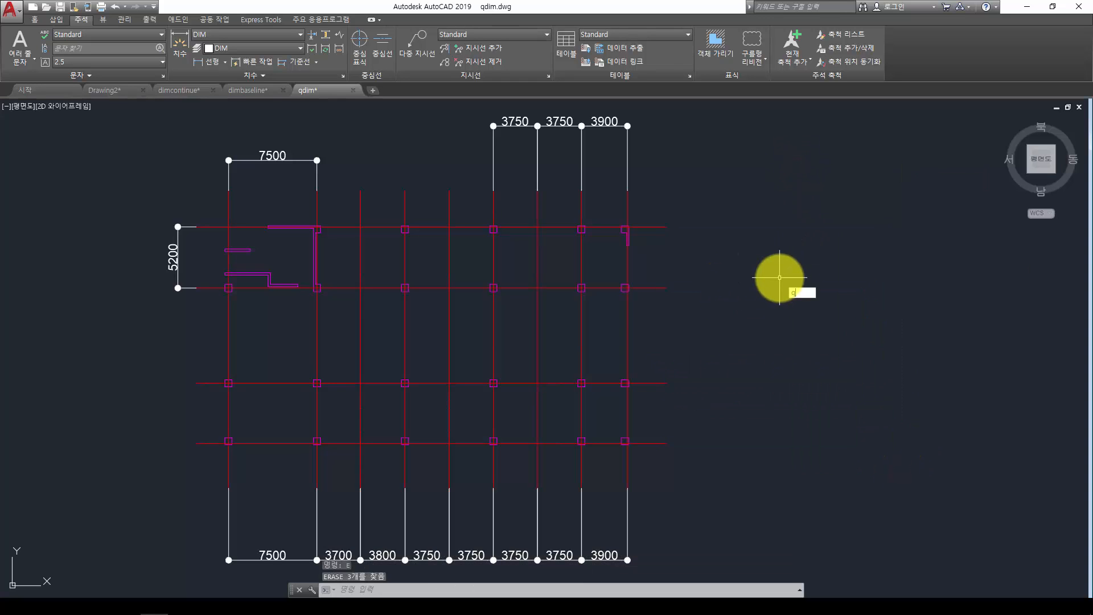
- Select the four horizontal grid lines in QDIM and set the datum point at the bottom line's right end, then at the top line's
text(qdim)
key(Return)
click(755, 181)
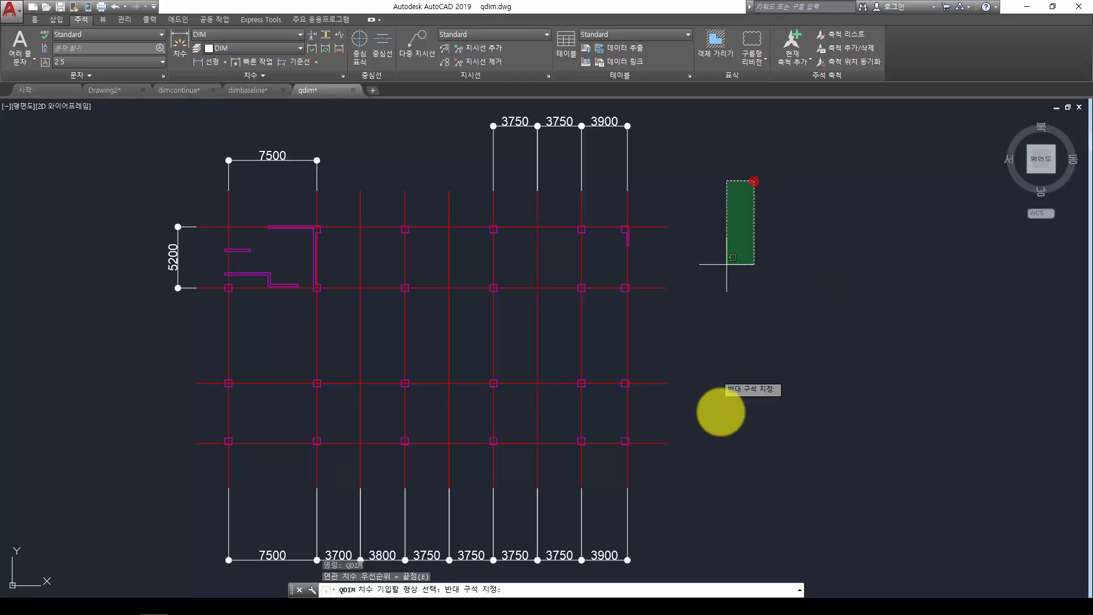
click(657, 479)
key(Return)
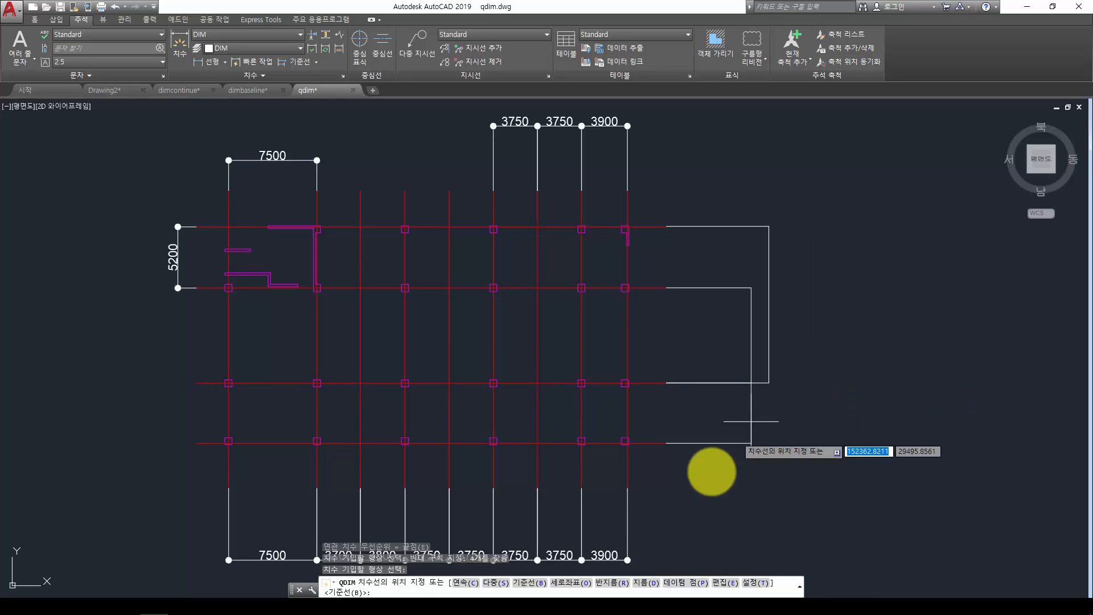
click(684, 586)
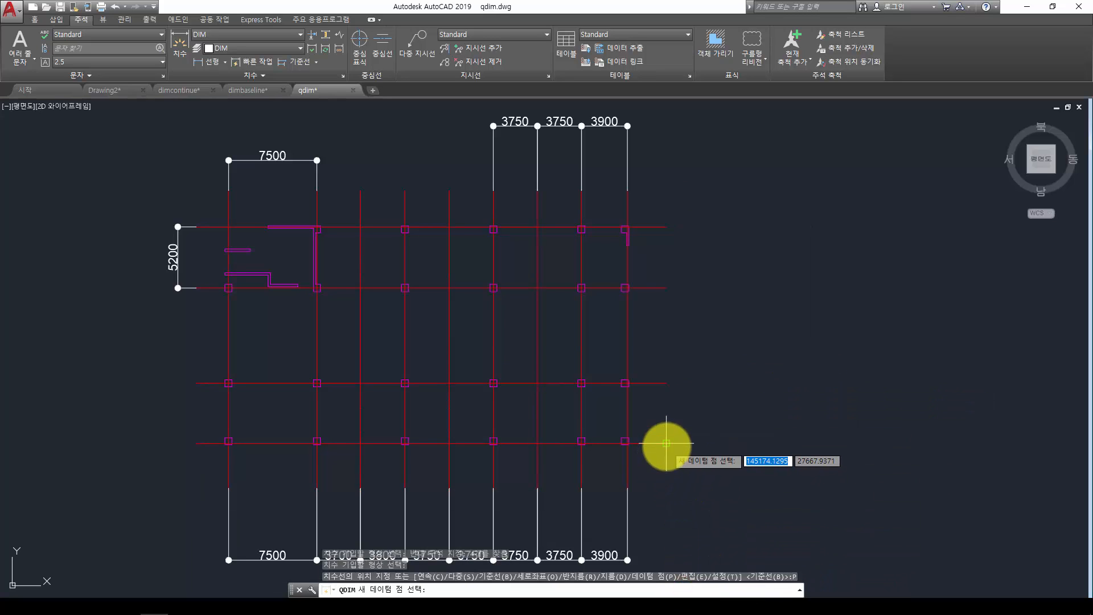
click(666, 443)
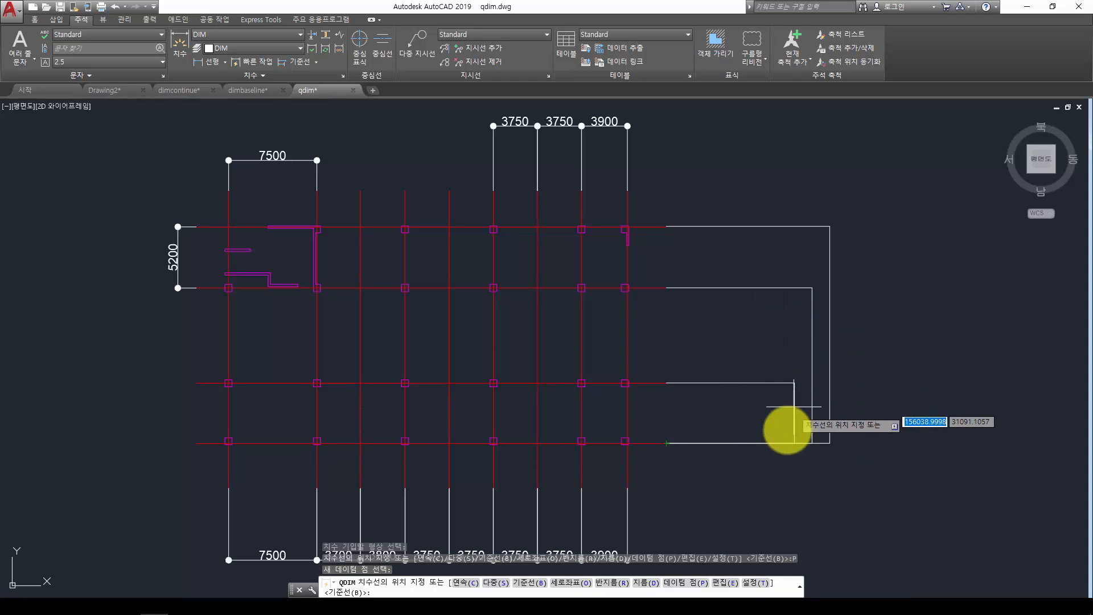
click(699, 583)
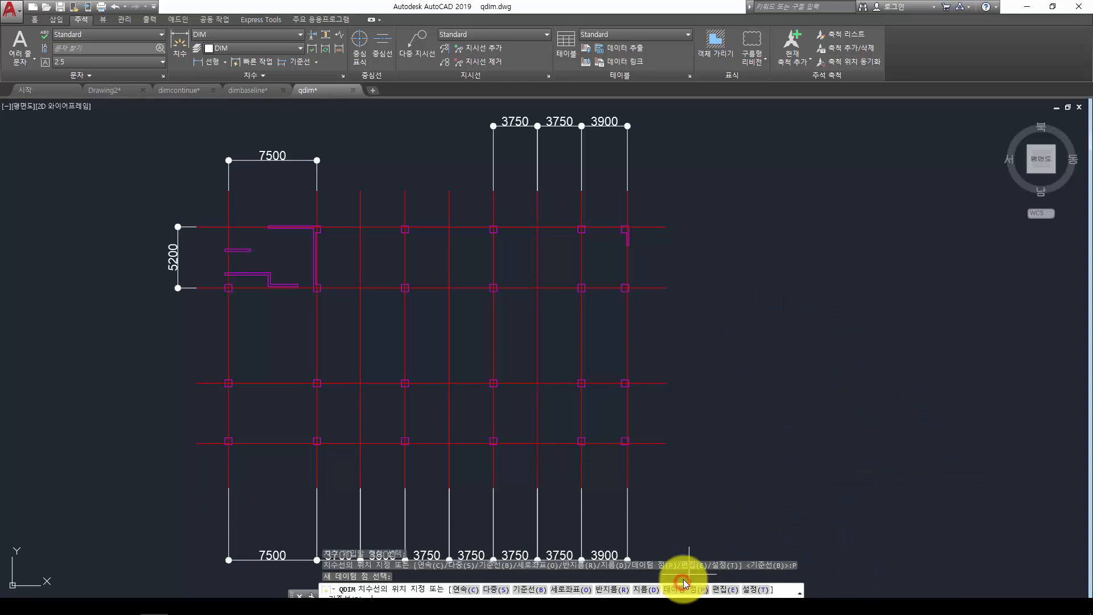
click(669, 224)
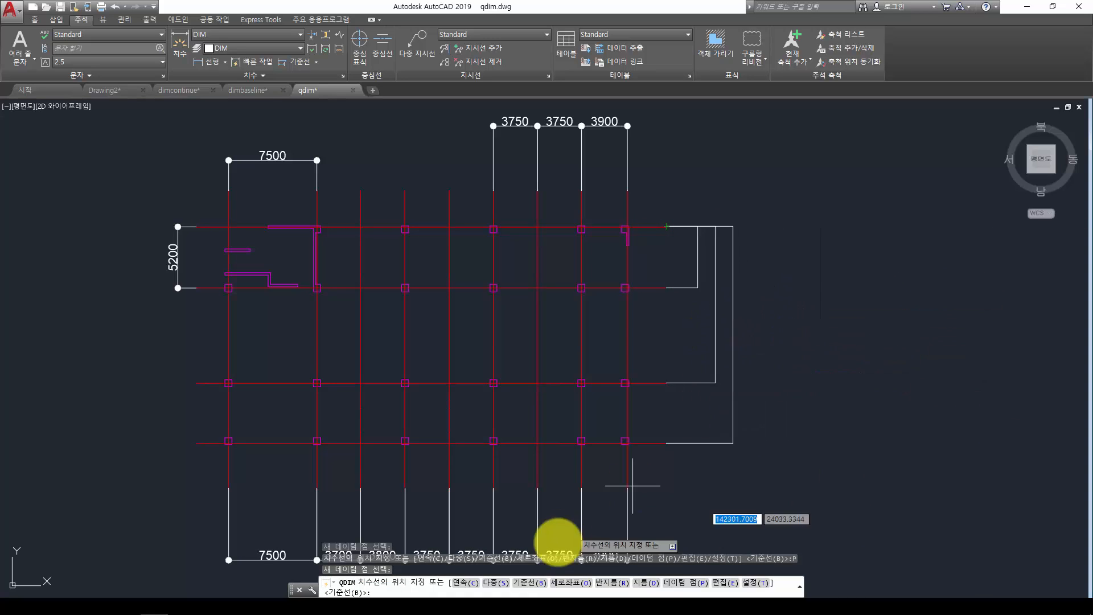
- Preview QDIM's Staggered option with the top line's right end as datum, and place the dimensions as a Baseline stack right of the grid
click(490, 583)
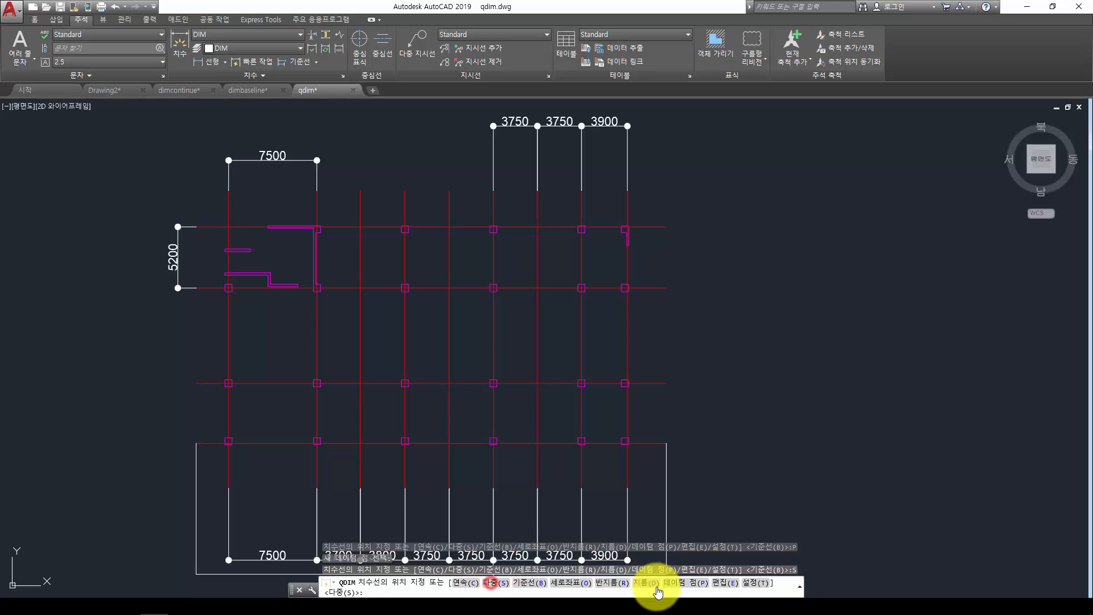
click(695, 593)
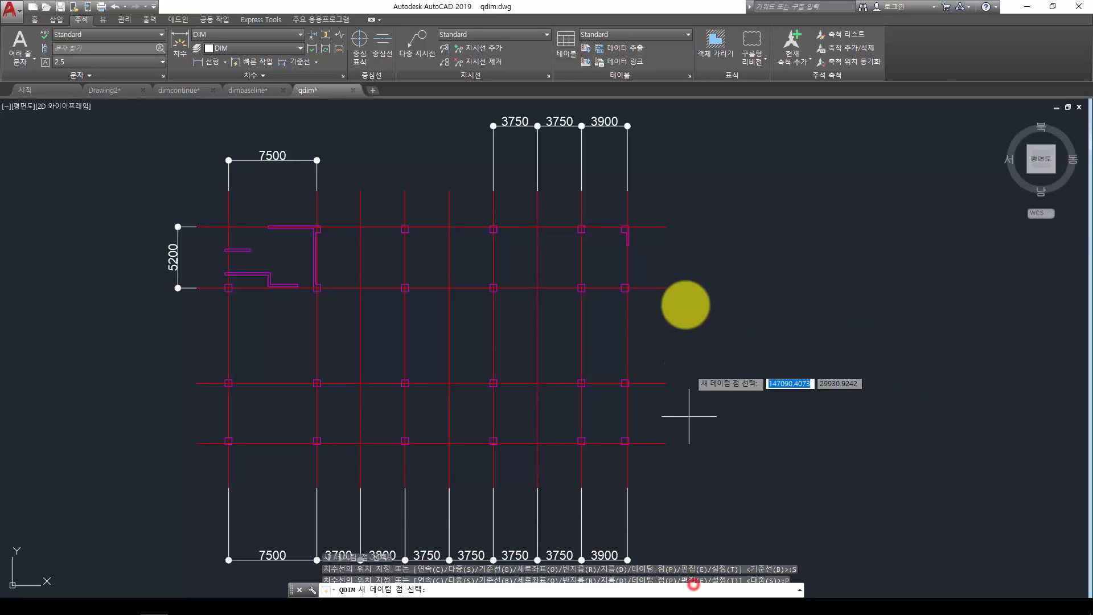
click(664, 227)
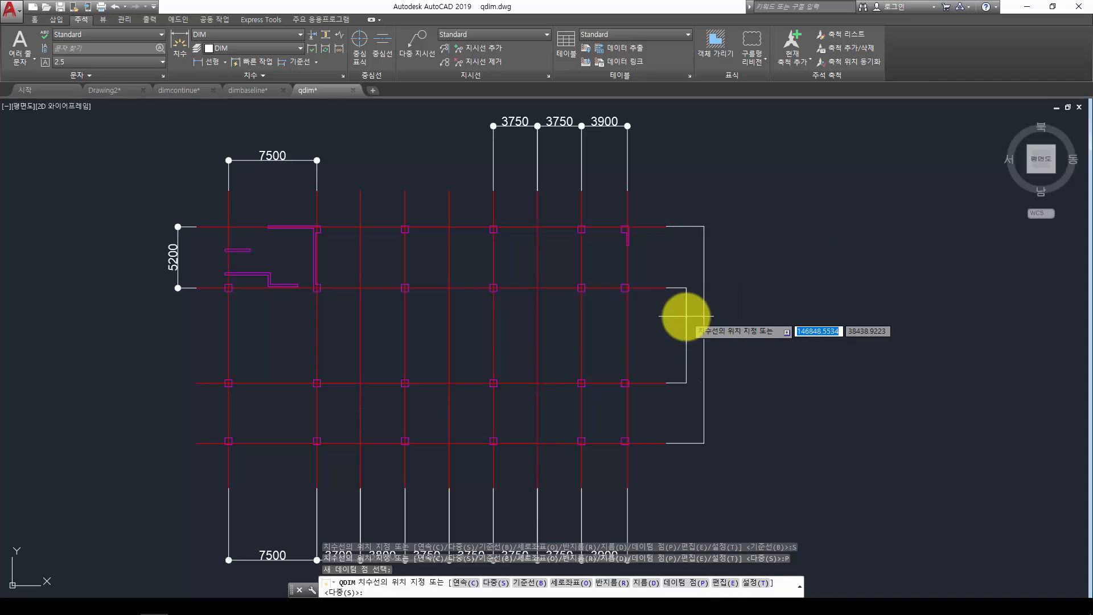
middle_drag(688, 222, 688, 259)
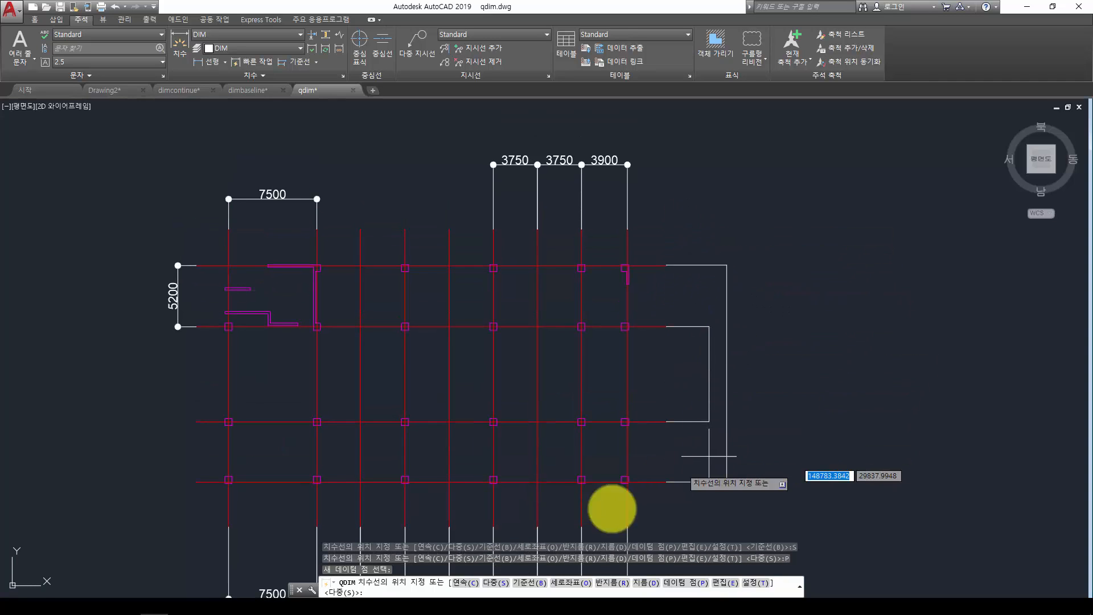
click(519, 580)
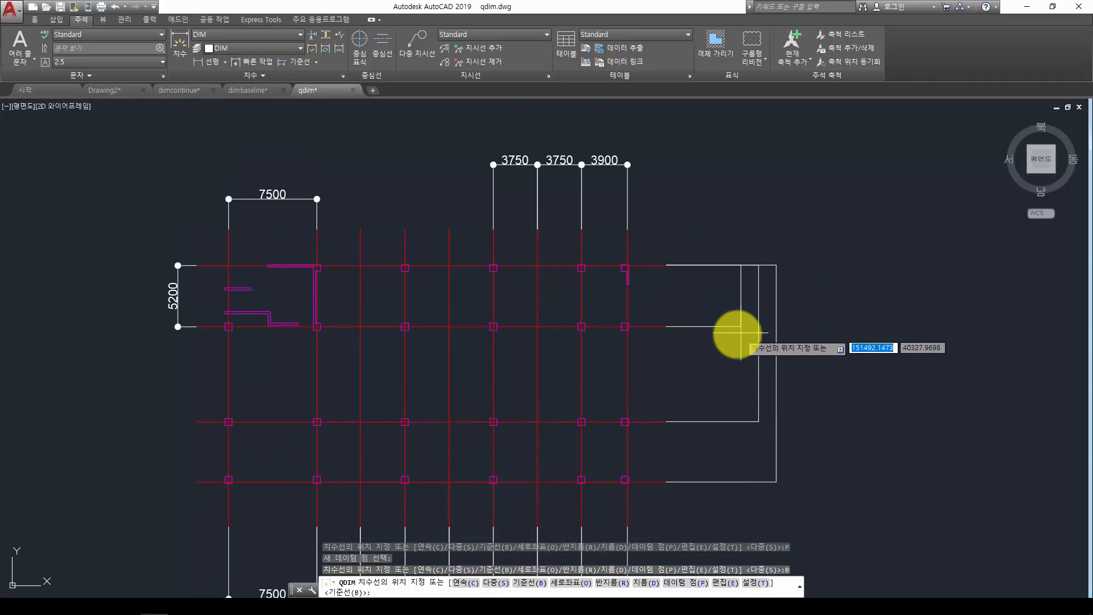
click(729, 333)
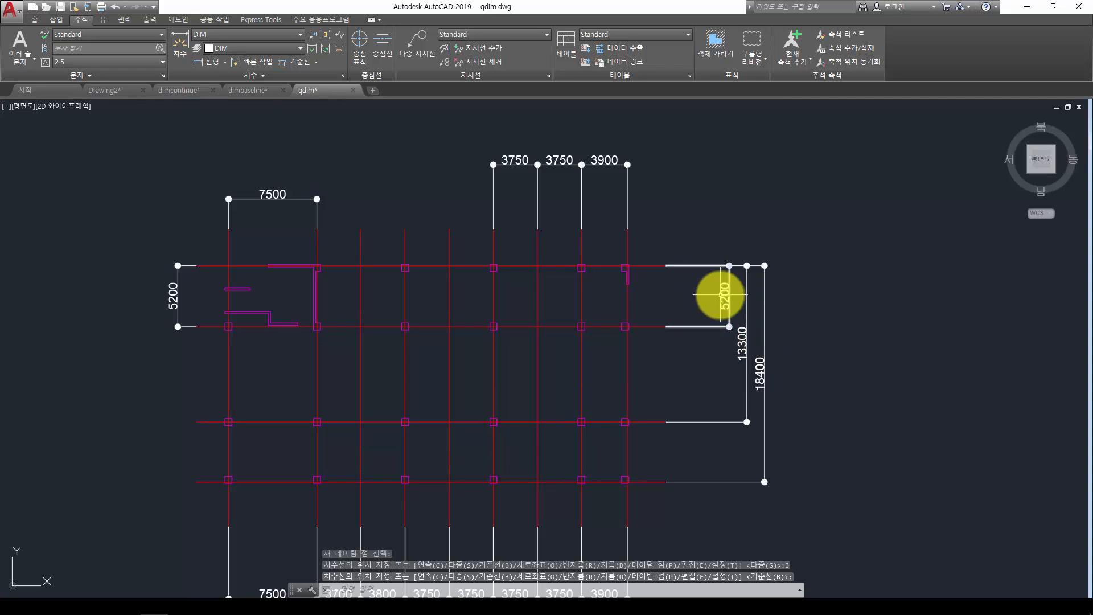
key(Return)
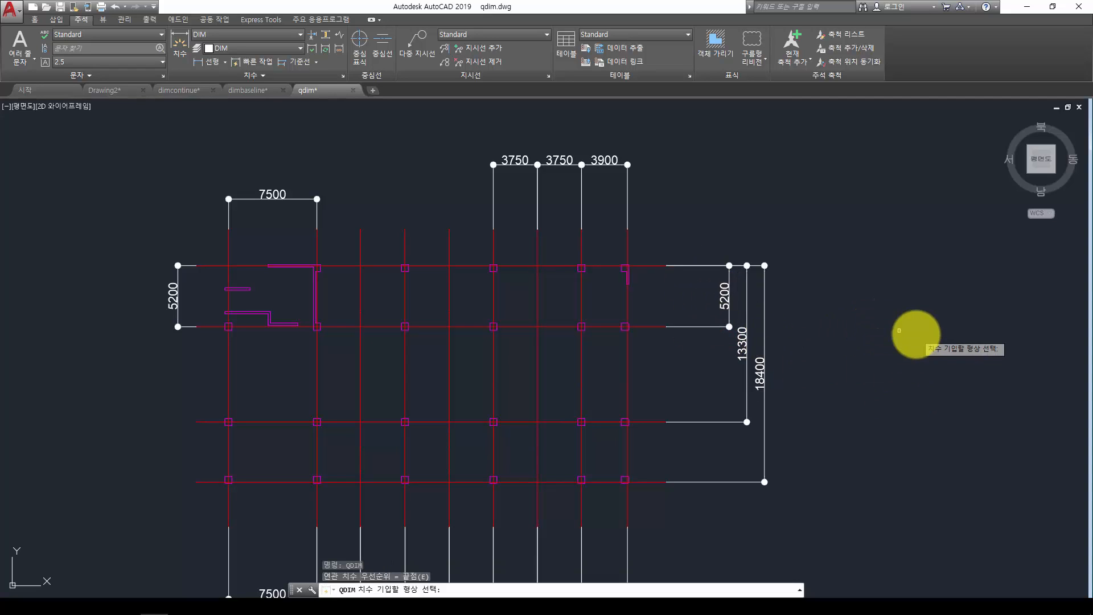
middle_drag(650, 201, 746, 187)
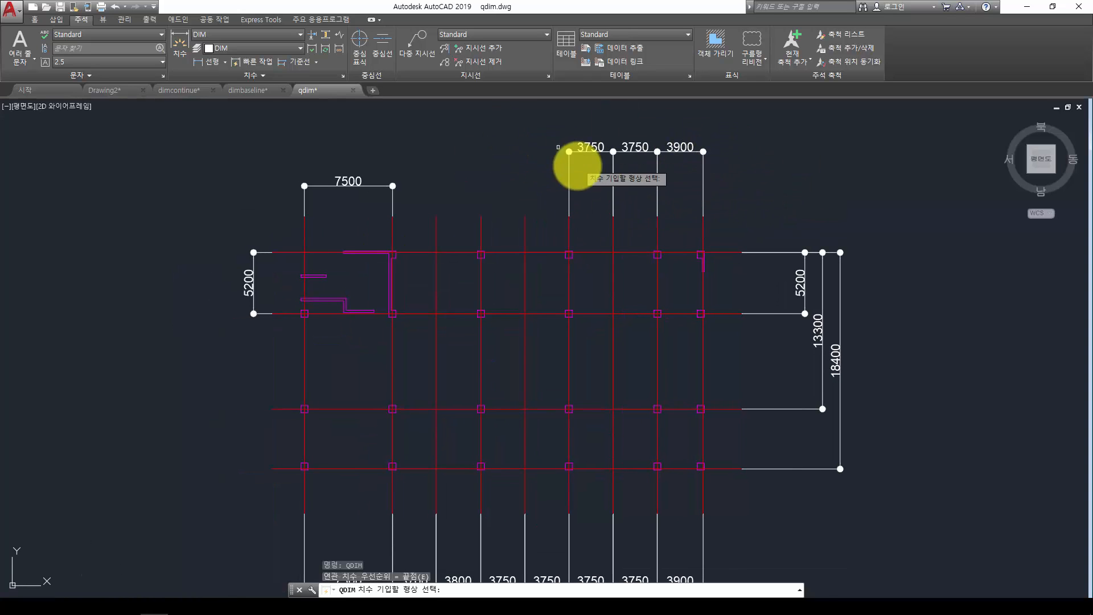
middle_drag(683, 403, 710, 317)
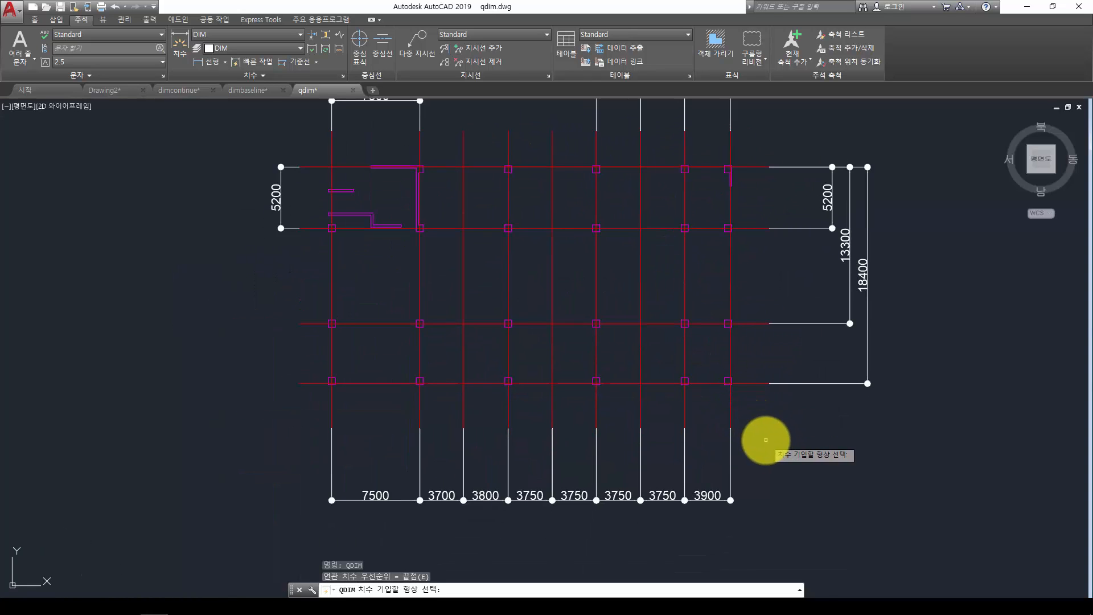
click(809, 455)
click(262, 402)
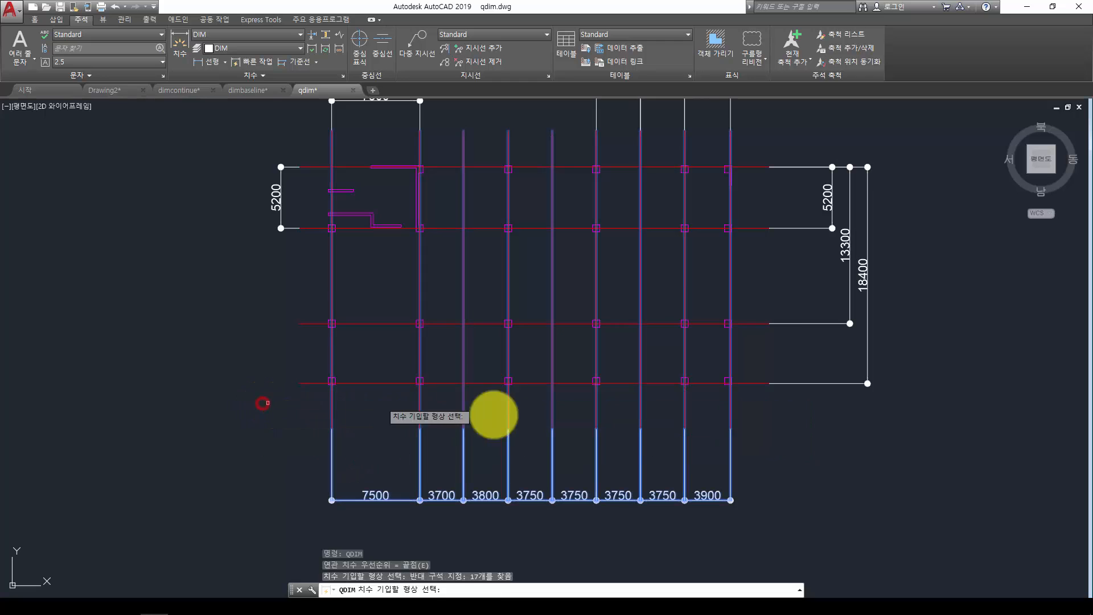
middle_drag(698, 142, 685, 329)
key(Escape)
key(Escape)
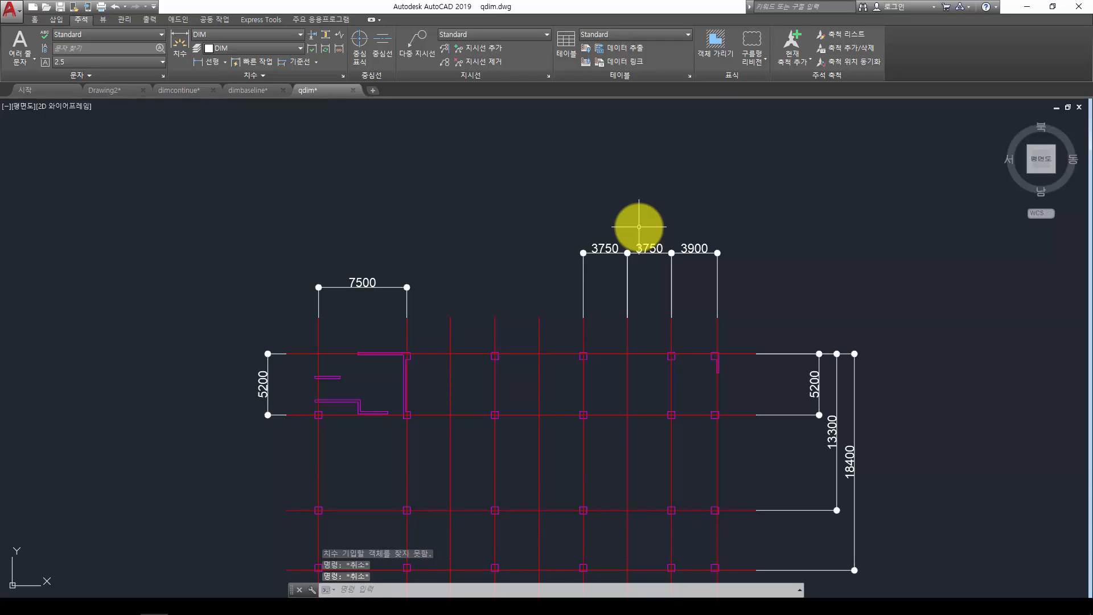
- Quick-dimension the vertical grid lines with QDIM's Baseline option, placing the stack well above the grid
key(Return)
click(762, 327)
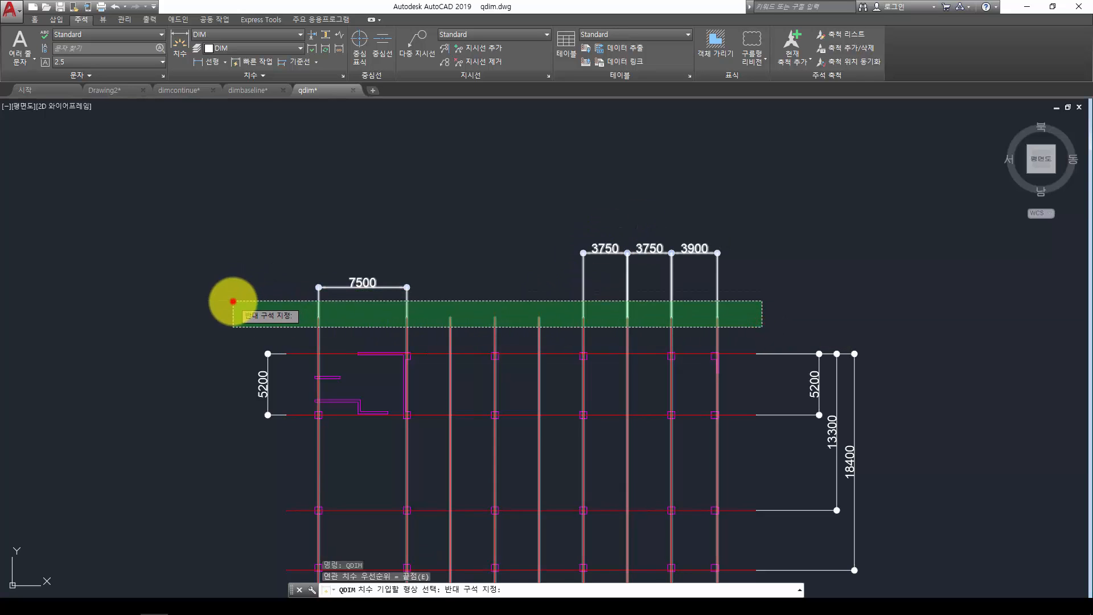
click(233, 301)
key(Return)
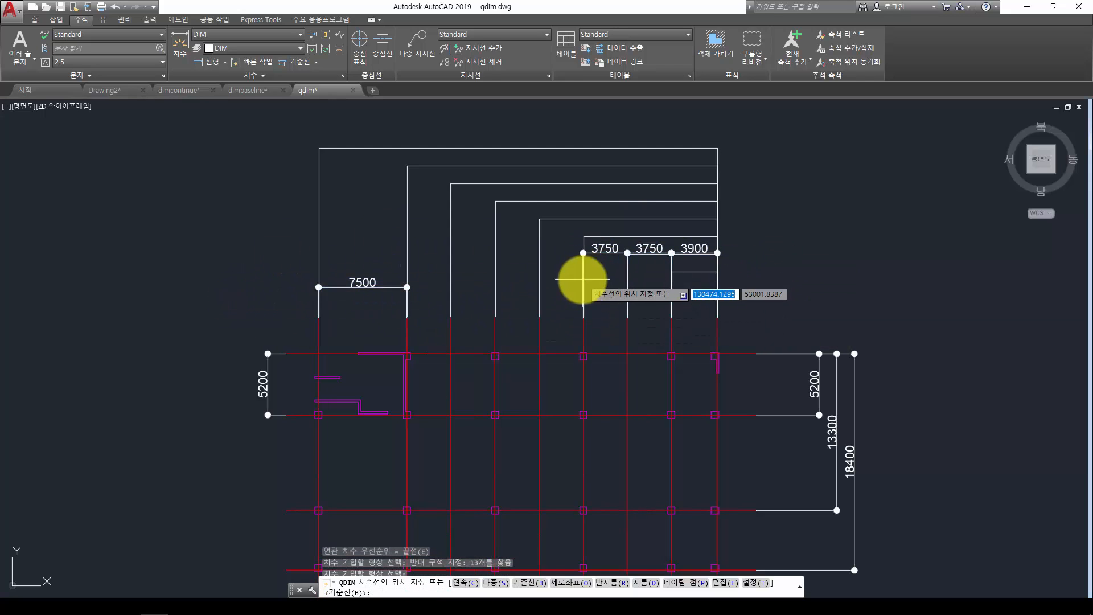
click(664, 193)
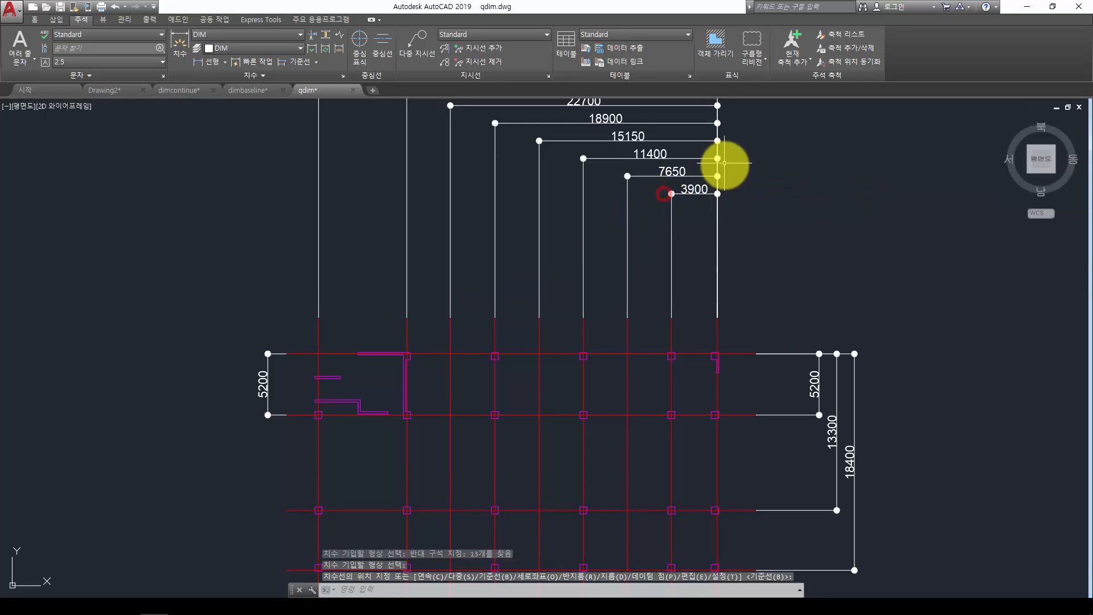
middle_drag(724, 163, 744, 295)
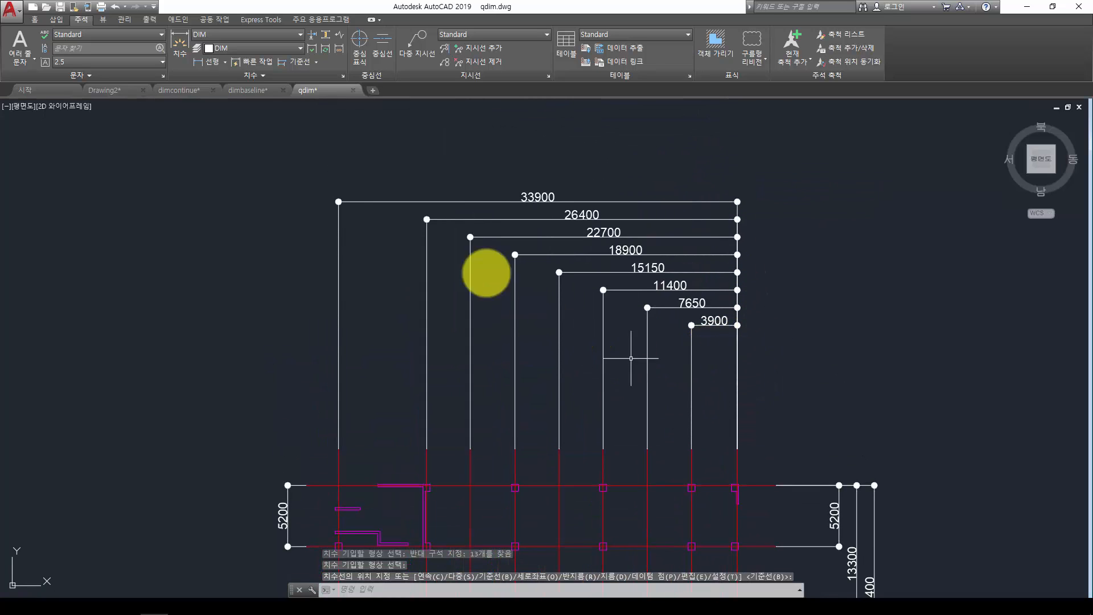
middle_drag(586, 390, 589, 278)
- Quick-dimension the vertical grid lines again with the Baseline option, placing the stack close above the grid
text(q)
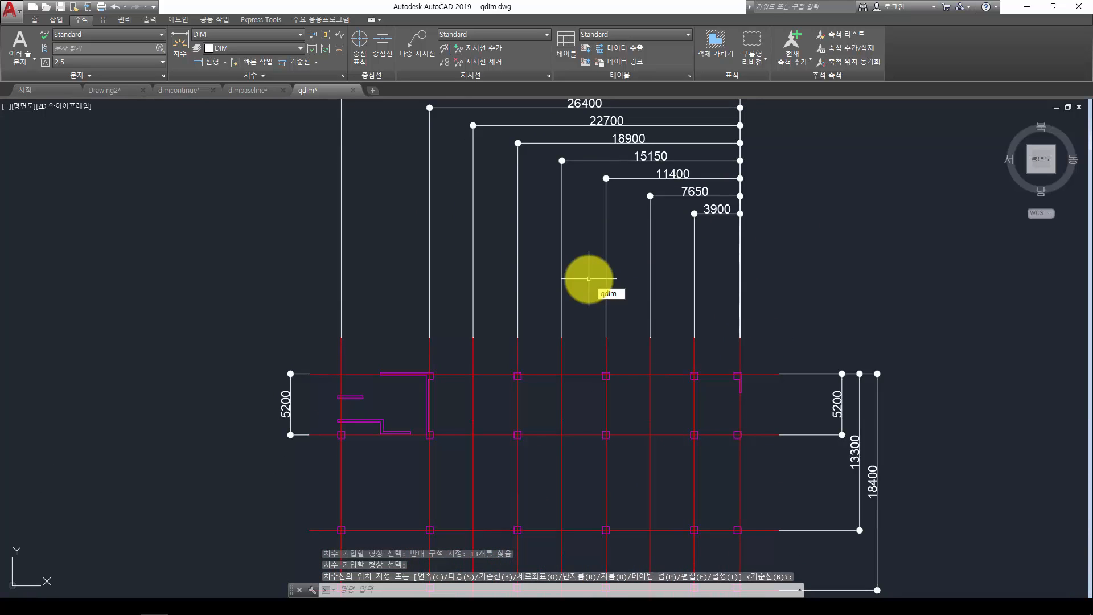
text(dim)
key(Return)
click(776, 313)
click(295, 354)
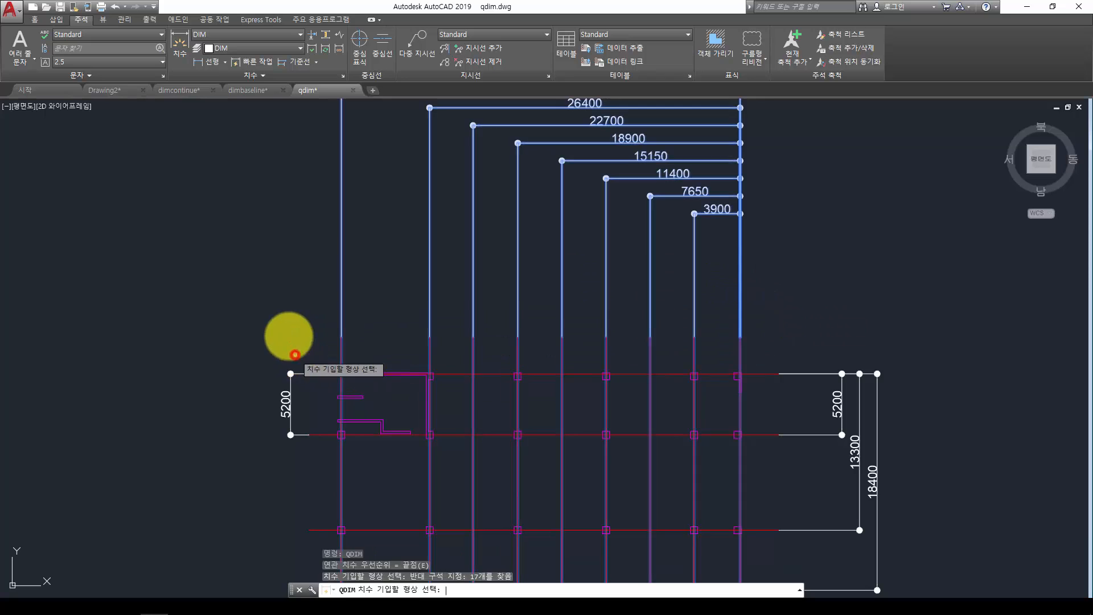
key(Return)
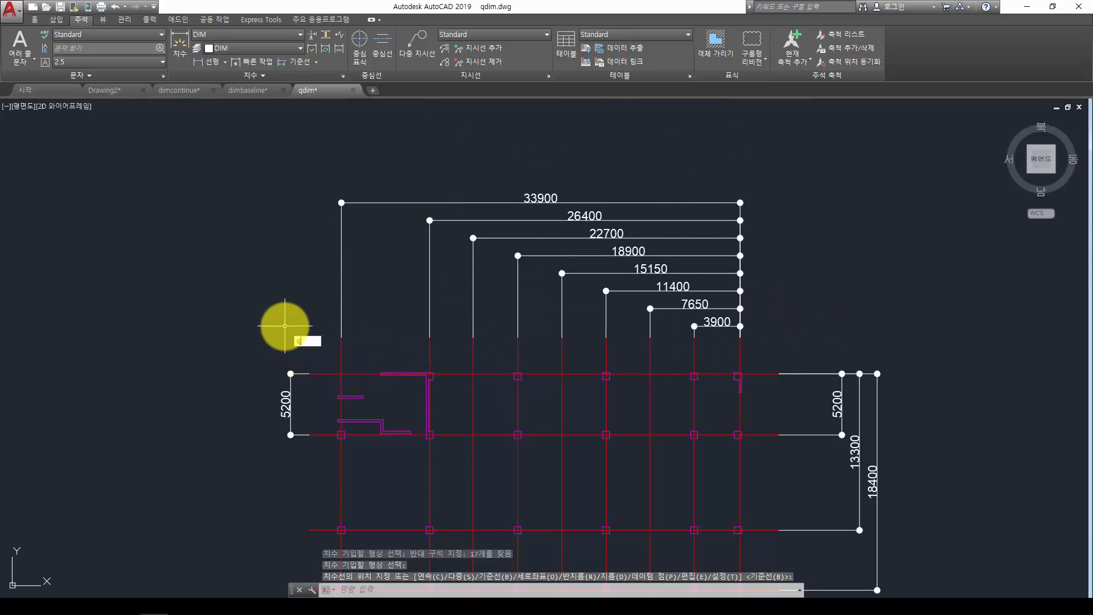
- Quick-dimension the vertical grid lines with QDIM's Continuous option, placing a single dimension row just above the grid
key(Return)
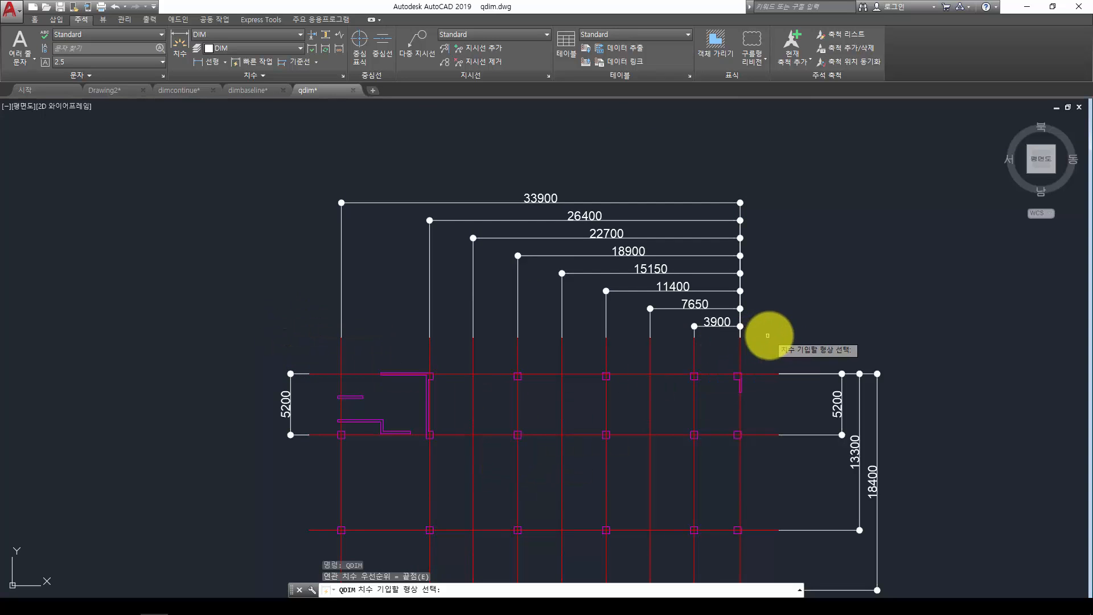
click(792, 300)
click(227, 341)
key(Return)
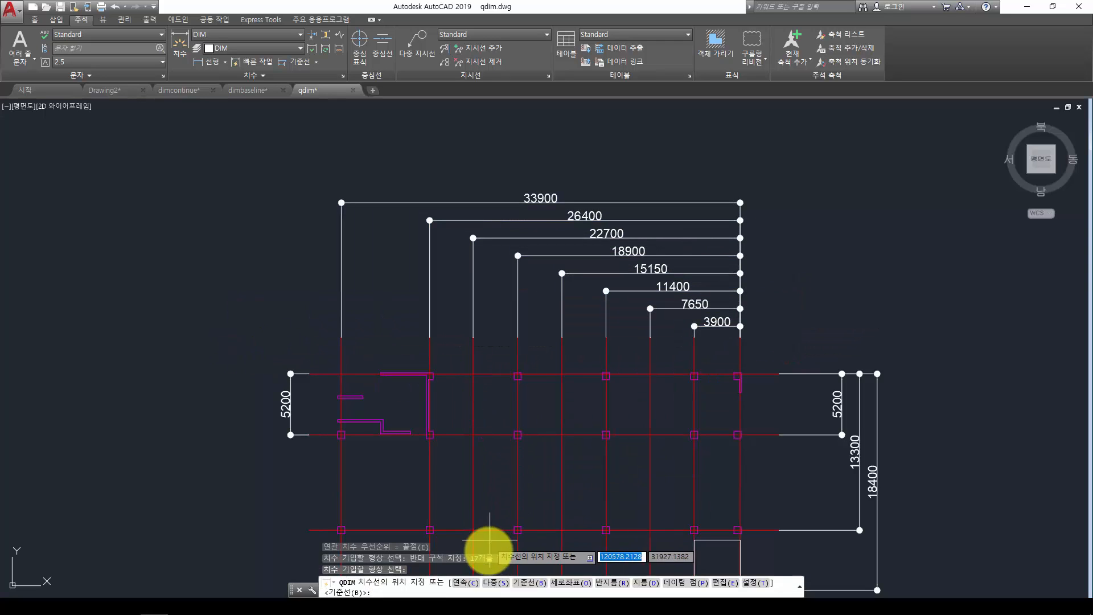
click(465, 584)
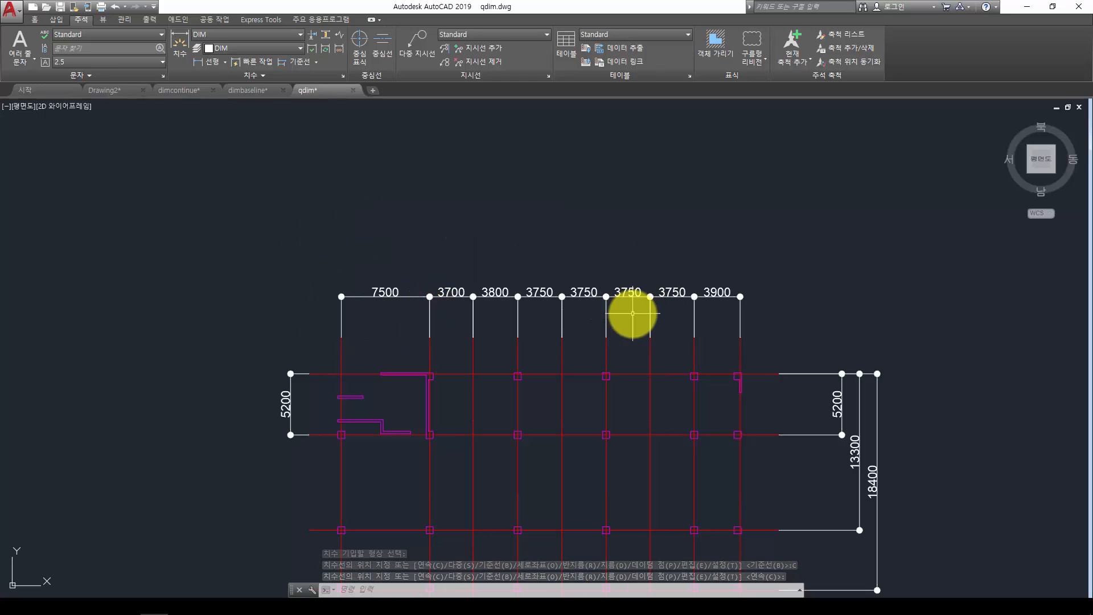
key(Escape)
key(Escape)
- Draw a rectangle about 13060 wide and 11600 high in the empty area right of the dimensioned grid
middle_drag(858, 371, 625, 367)
middle_drag(782, 311, 464, 274)
text(rec)
key(Return)
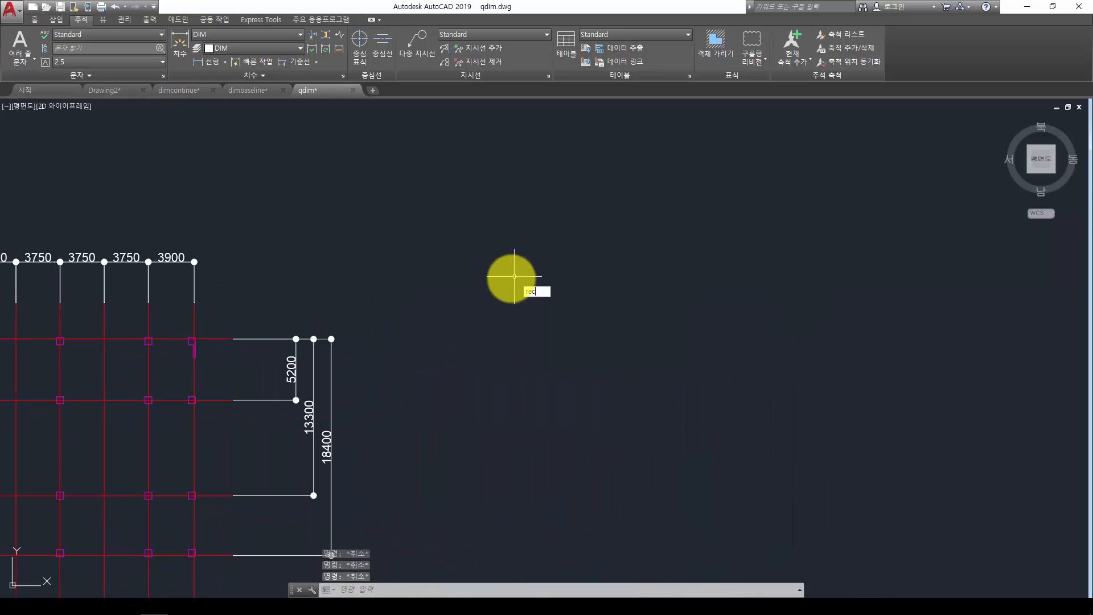
click(496, 340)
click(649, 203)
- Draw two rectangles adjoining the first one's right side along the same base, about 10010 by 7400 and 10350 by 17060
key(Return)
click(649, 340)
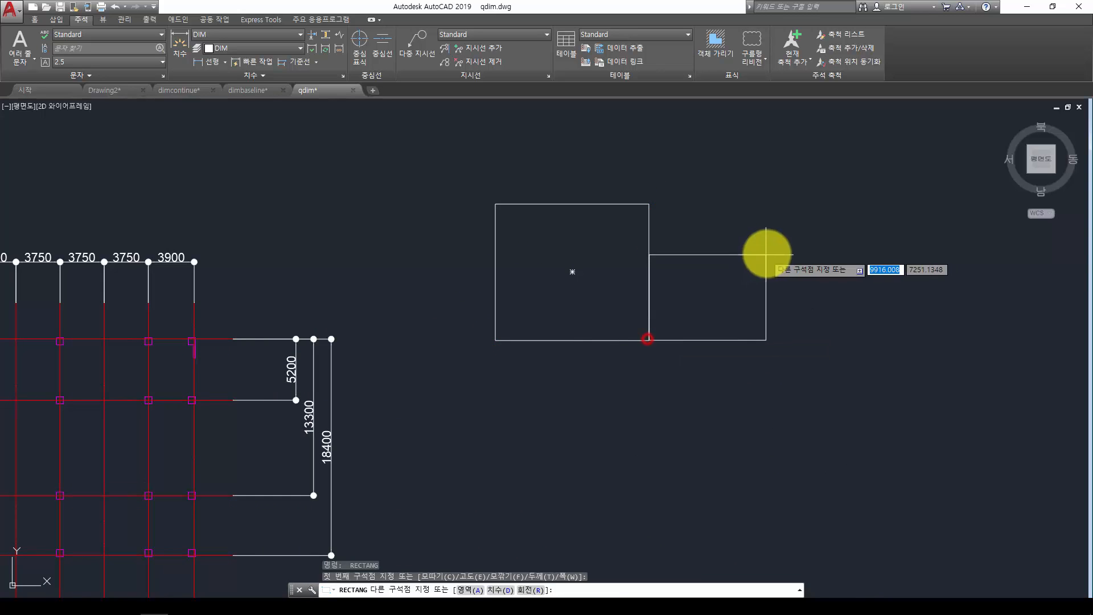
click(767, 254)
key(Return)
click(767, 341)
click(883, 142)
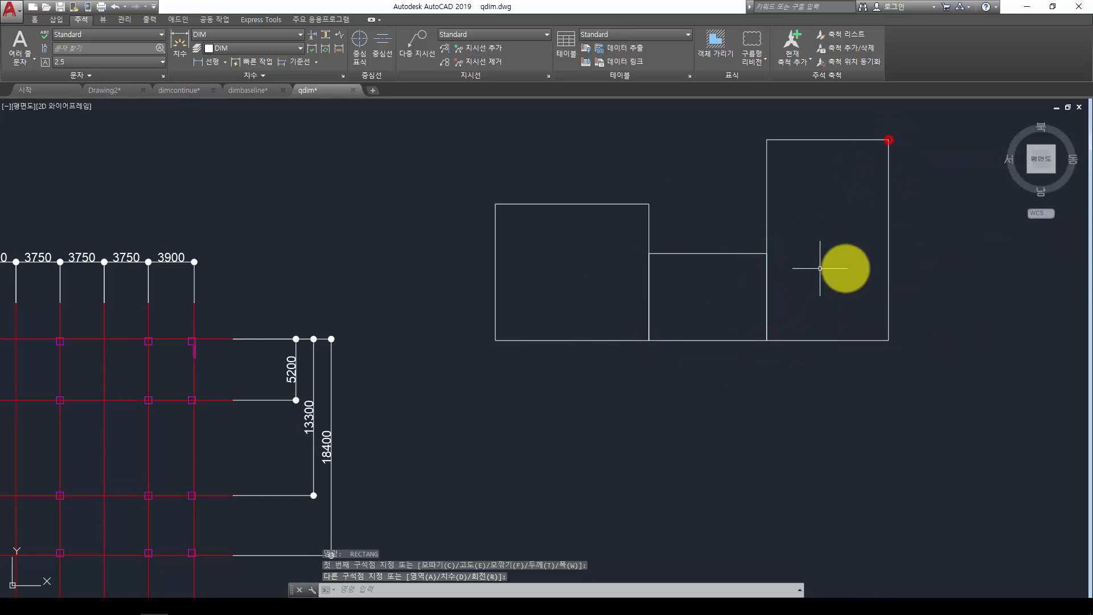
key(Escape)
middle_drag(934, 241, 755, 333)
key(Escape)
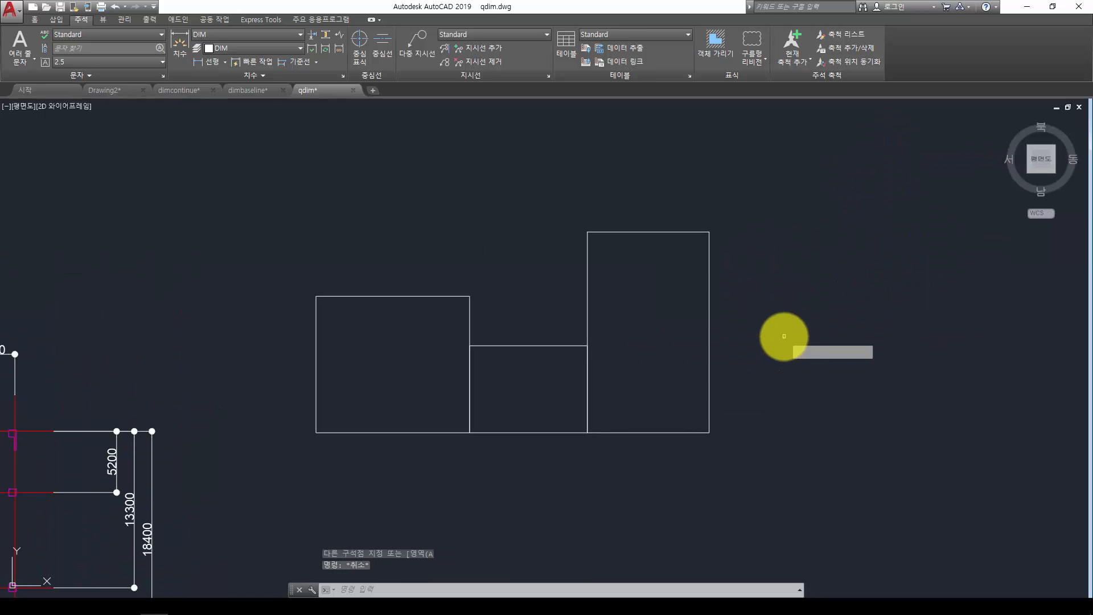
- Quick-dimension the widths of the three rectangles with a Continuous row placed above them
text(qdim)
key(Return)
click(757, 183)
click(263, 377)
key(Return)
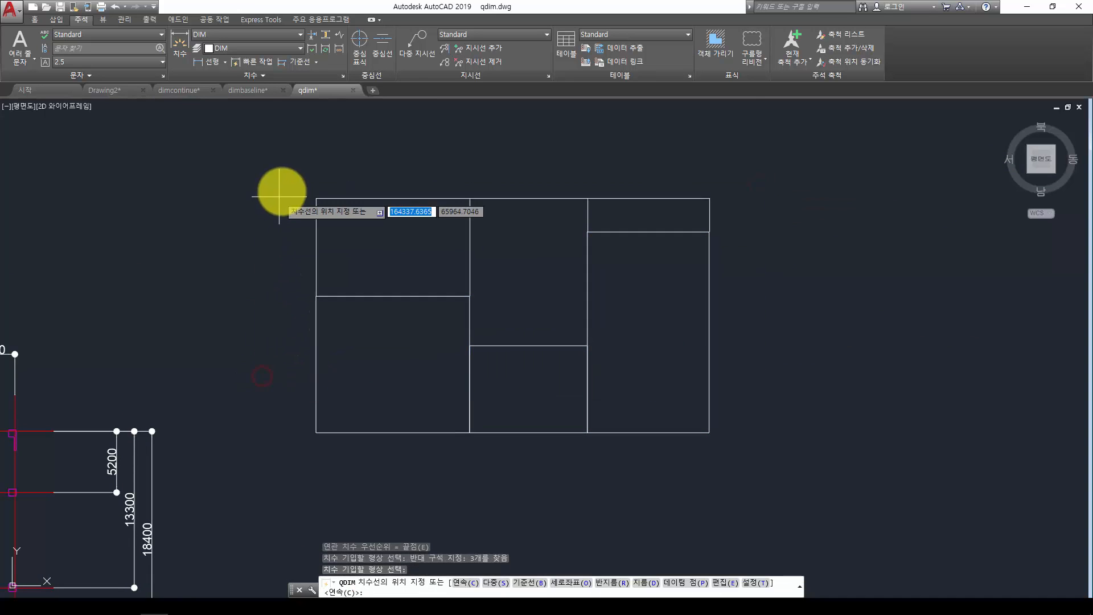
click(313, 154)
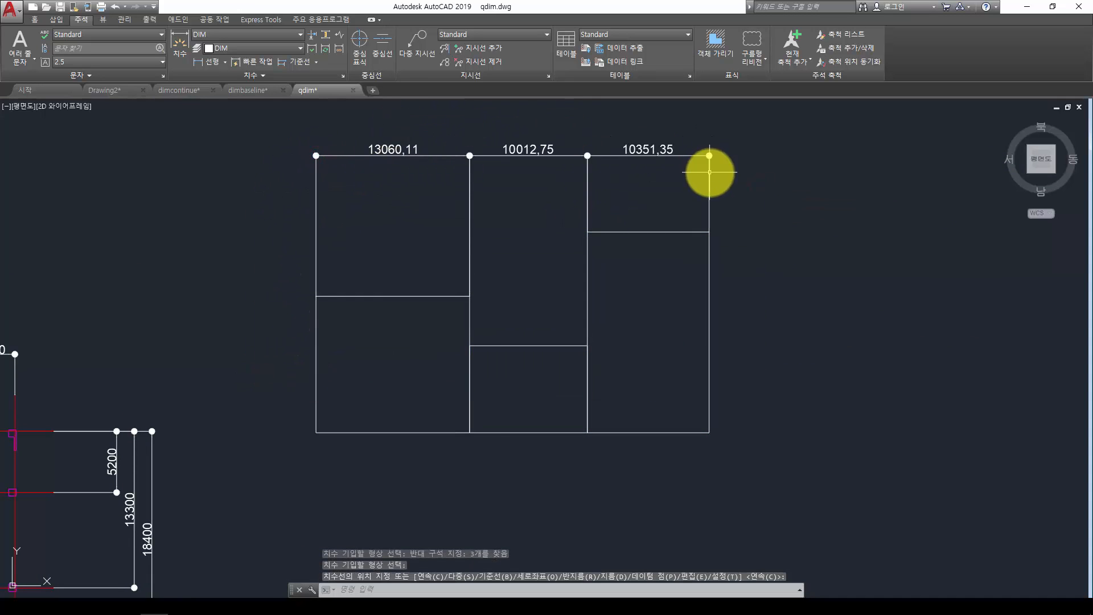
- Quick-dimension the heights of the three rectangles, including the existing width dimensions in the selection and placing the row to their right
key(Return)
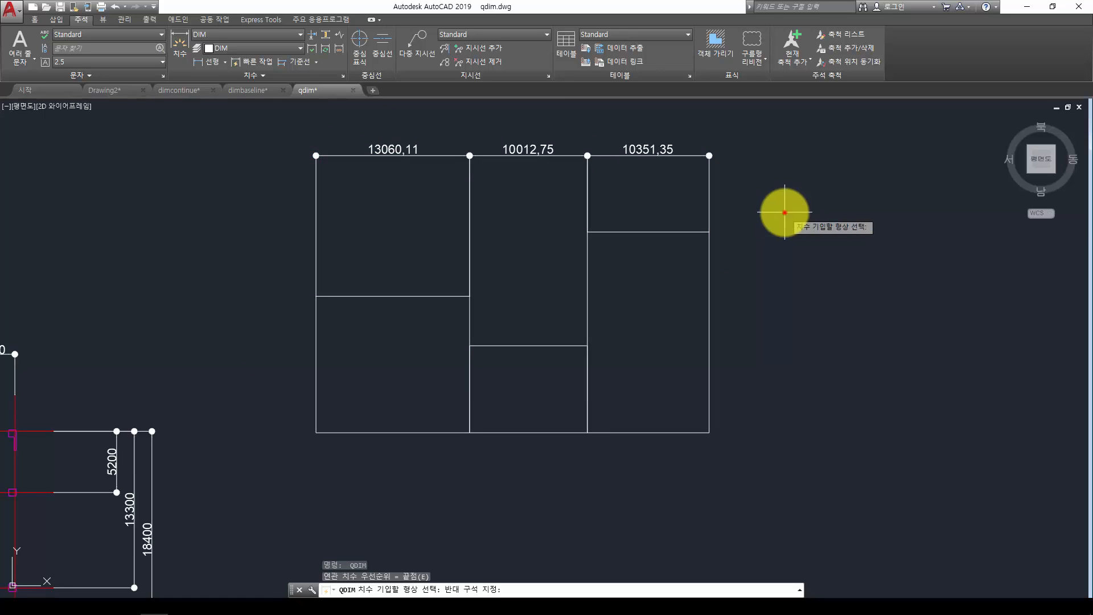
click(785, 207)
click(264, 477)
key(Return)
click(846, 334)
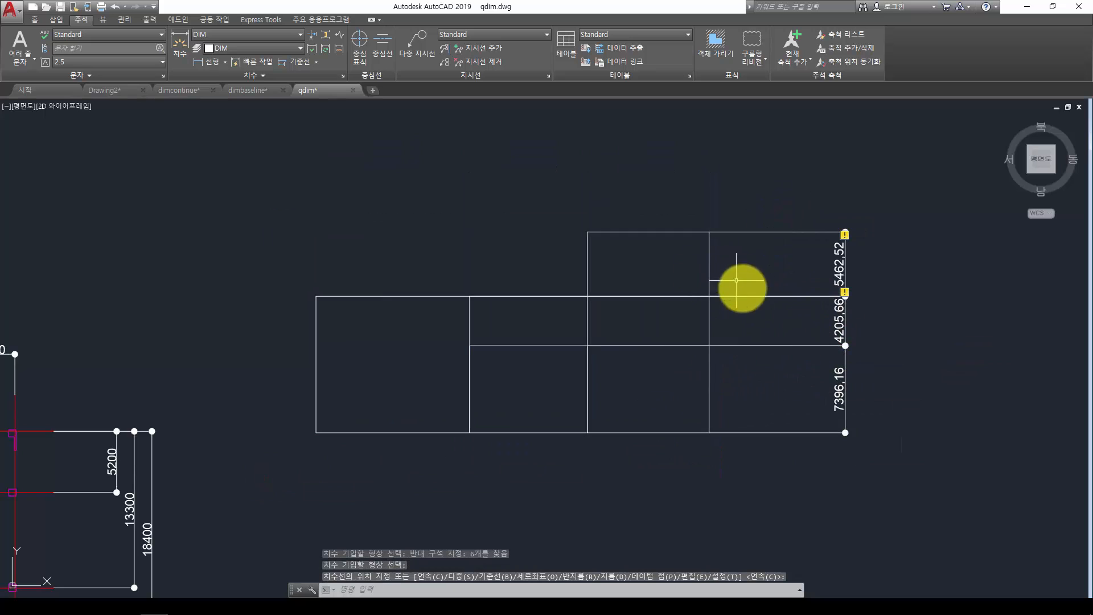
scroll(826, 319, up, 3)
scroll(825, 317, down, 3)
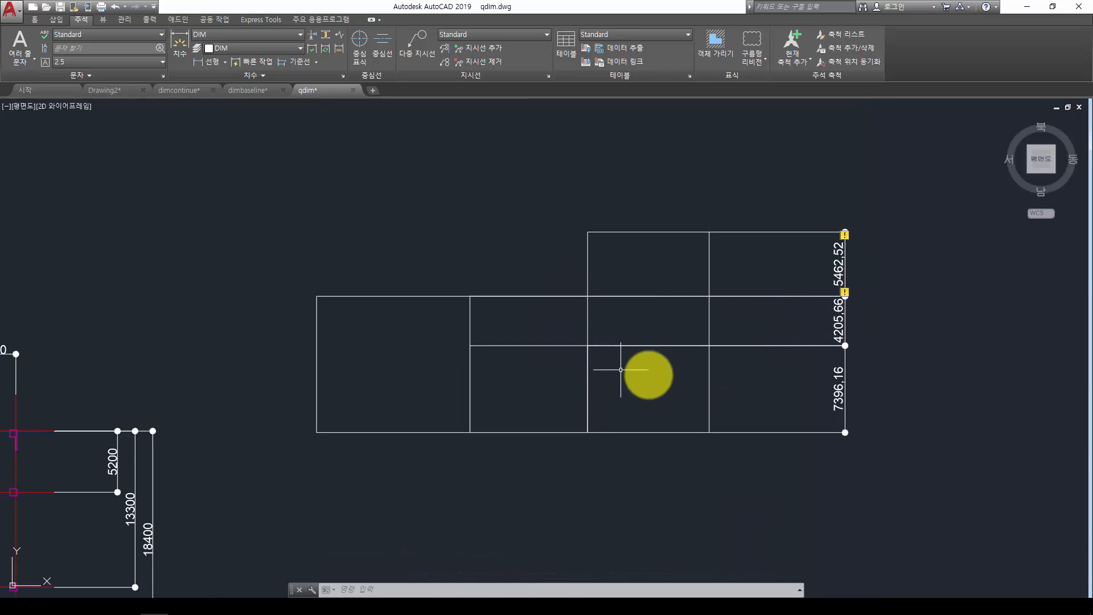
- Erase the height dimensions to the right of the rectangles
click(968, 501)
click(818, 191)
text(e)
key(Return)
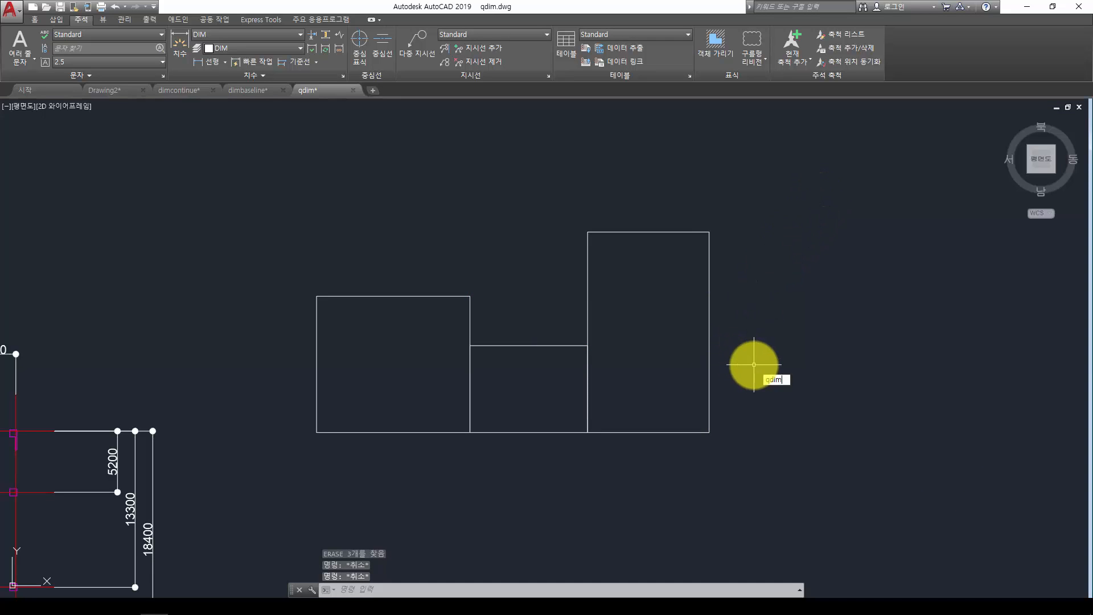
- Select the three rectangles in QDIM and choose the Edit option for their dimension points
key(Return)
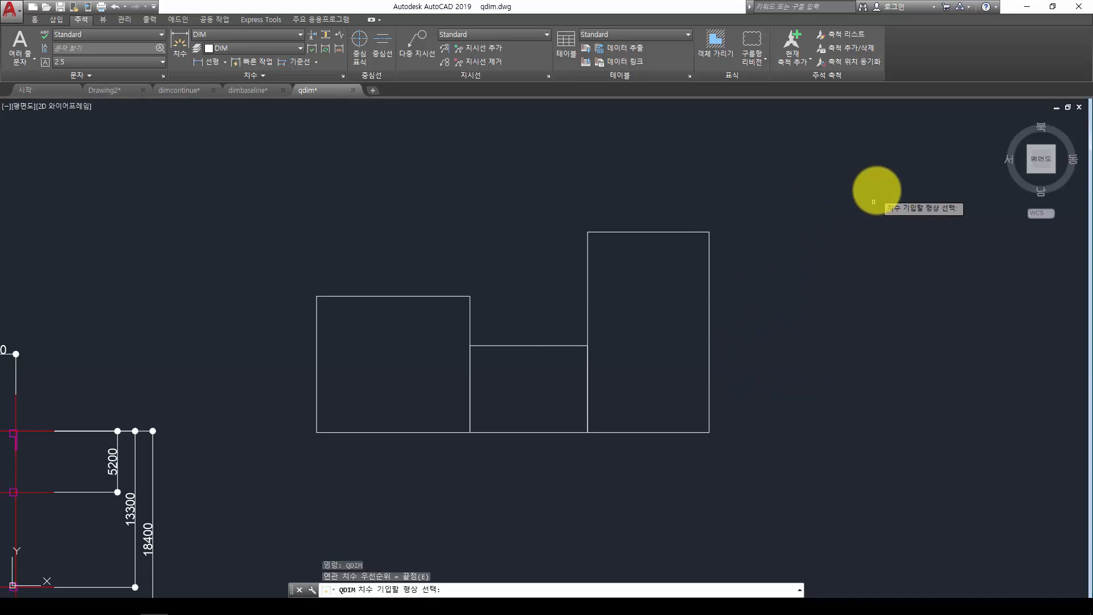
click(879, 189)
click(282, 375)
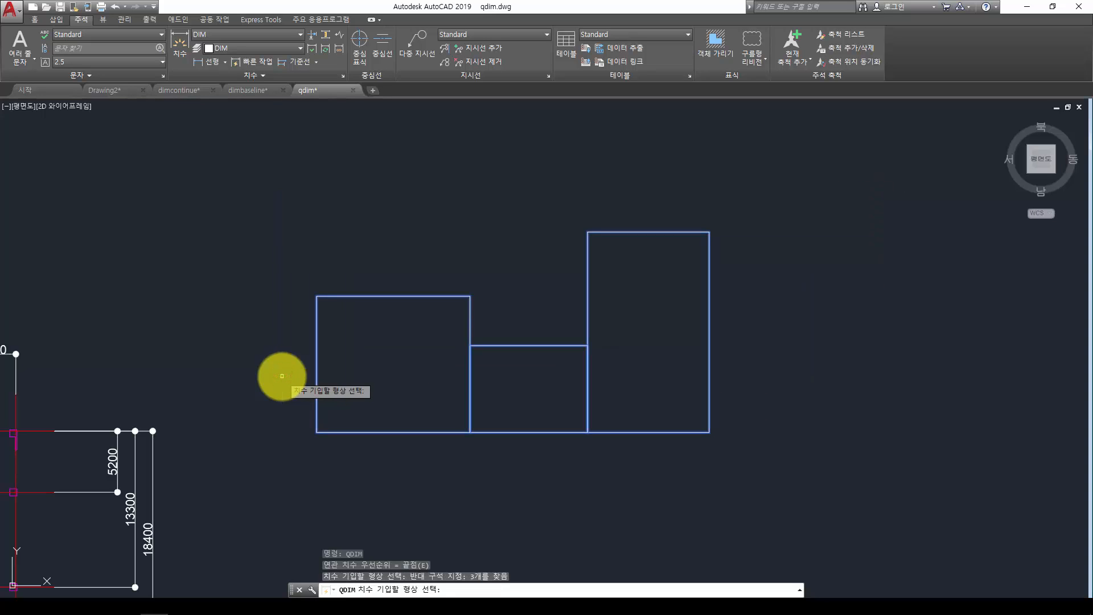
key(Return)
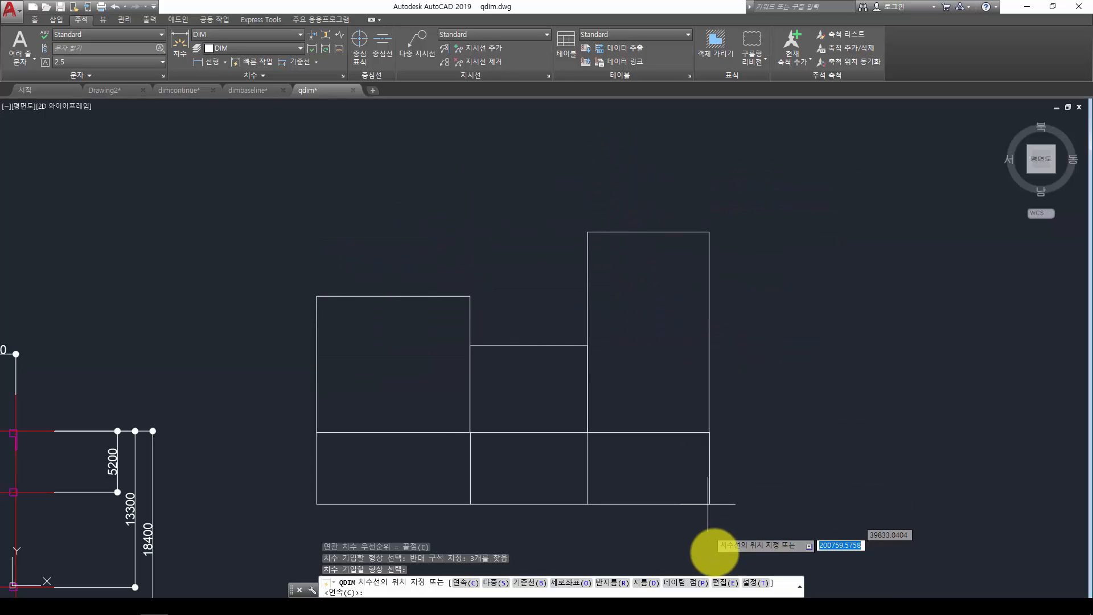
click(726, 583)
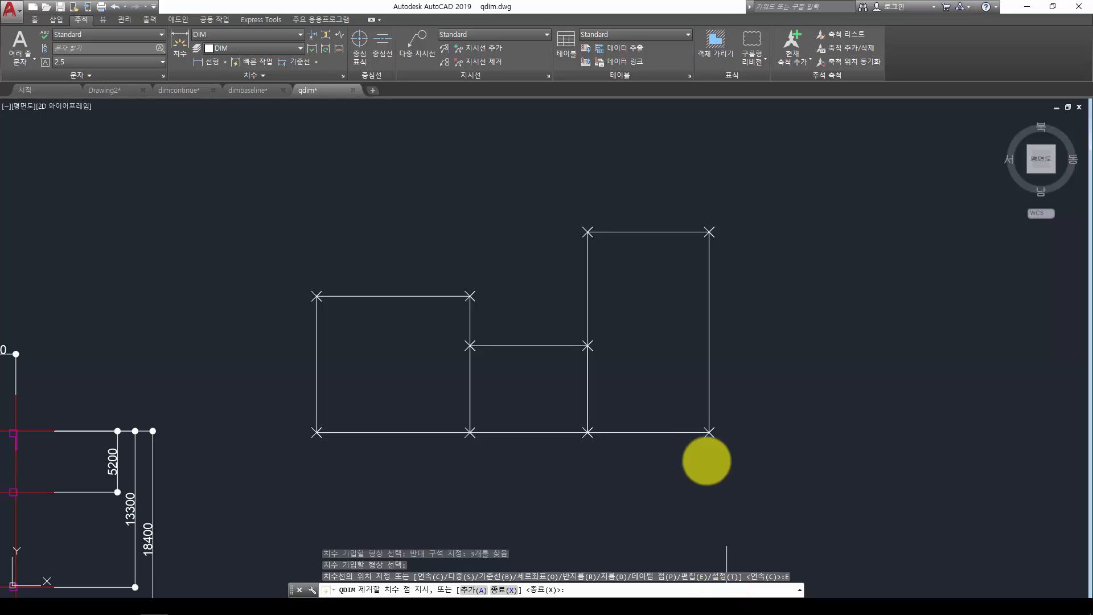
- Remove all upper corner points and the left rectangle's lower-left point from QDIM, and place the Continuous row below the rectangles
click(588, 346)
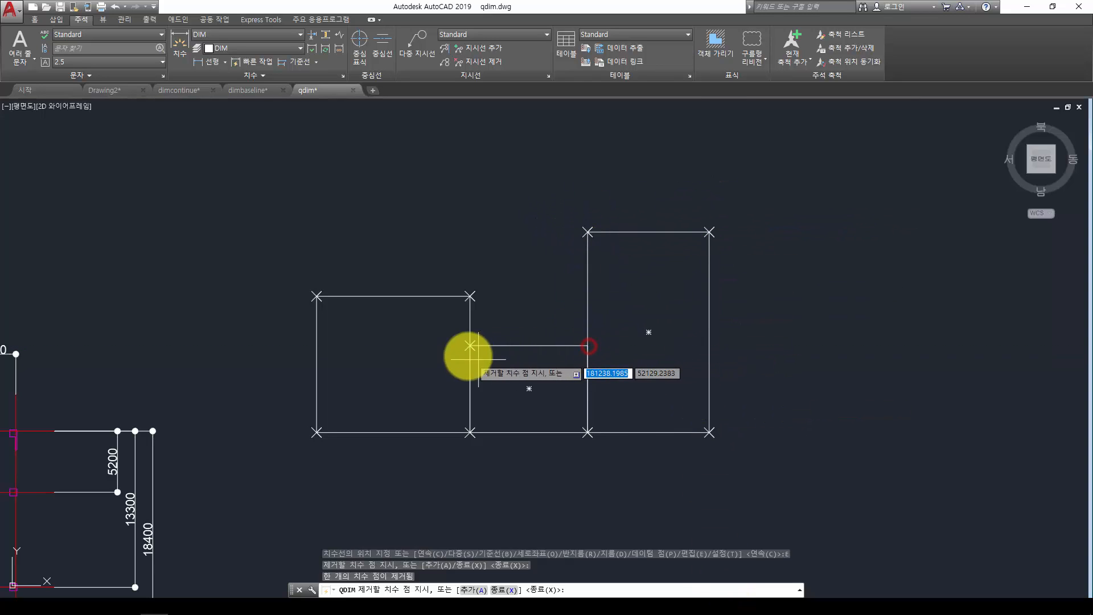
click(470, 346)
click(470, 296)
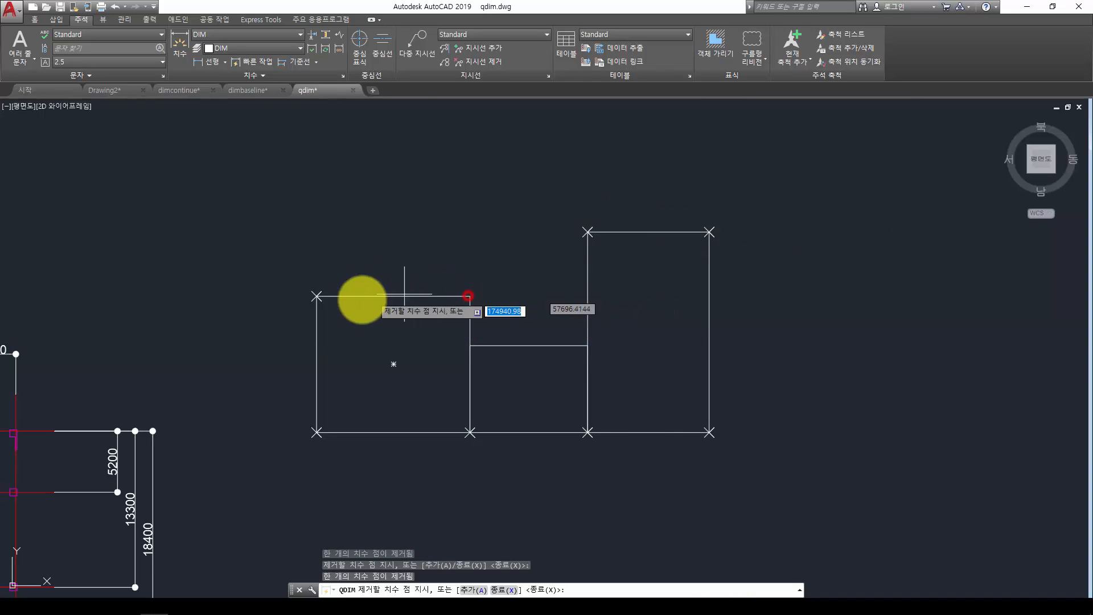
click(317, 296)
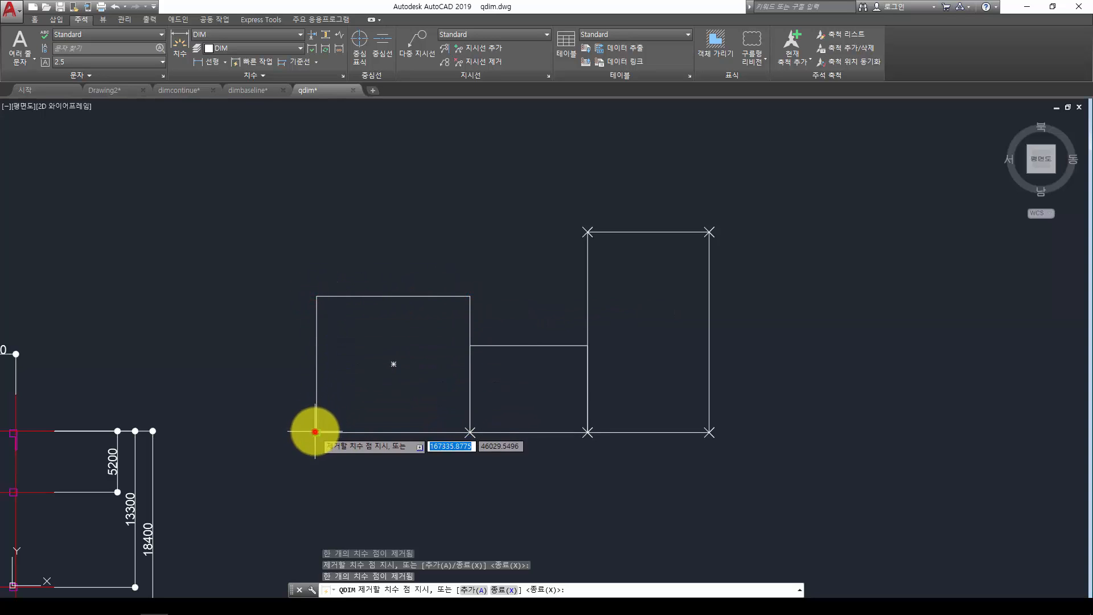
click(587, 232)
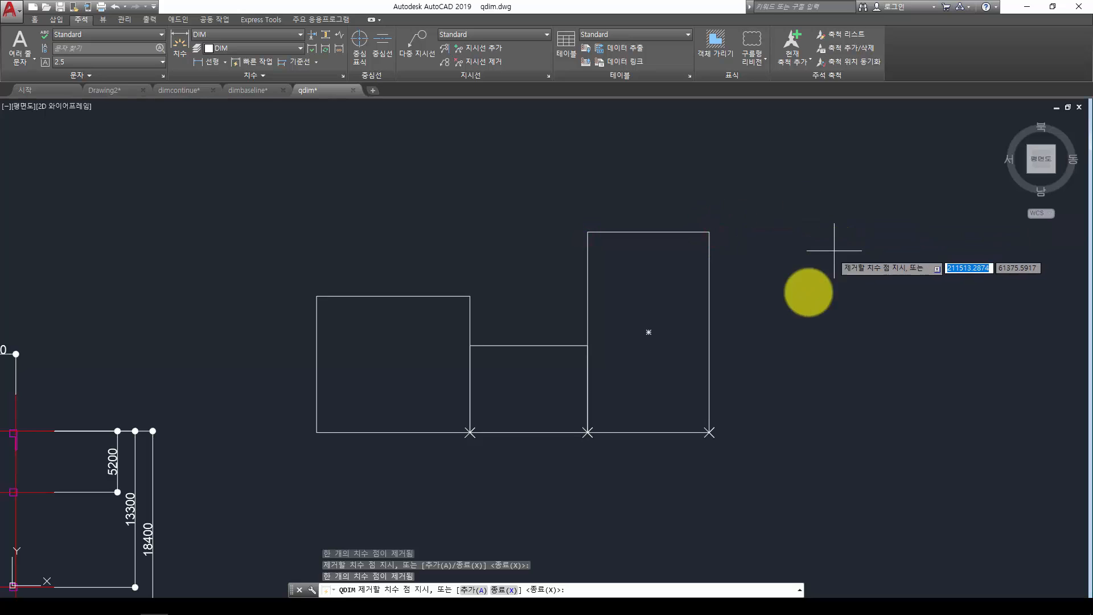
key(Return)
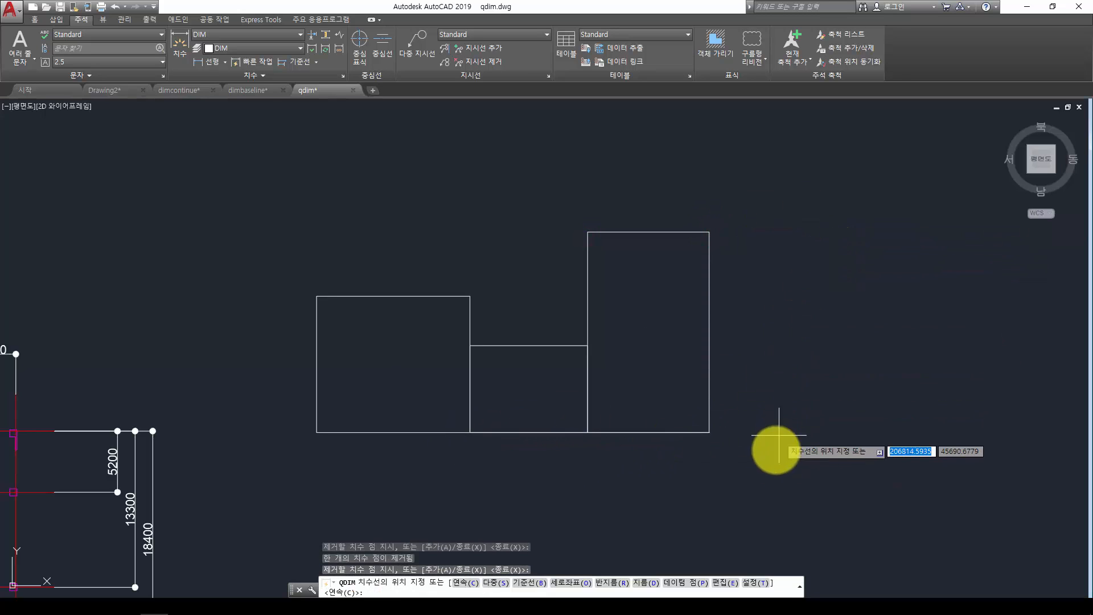
click(770, 495)
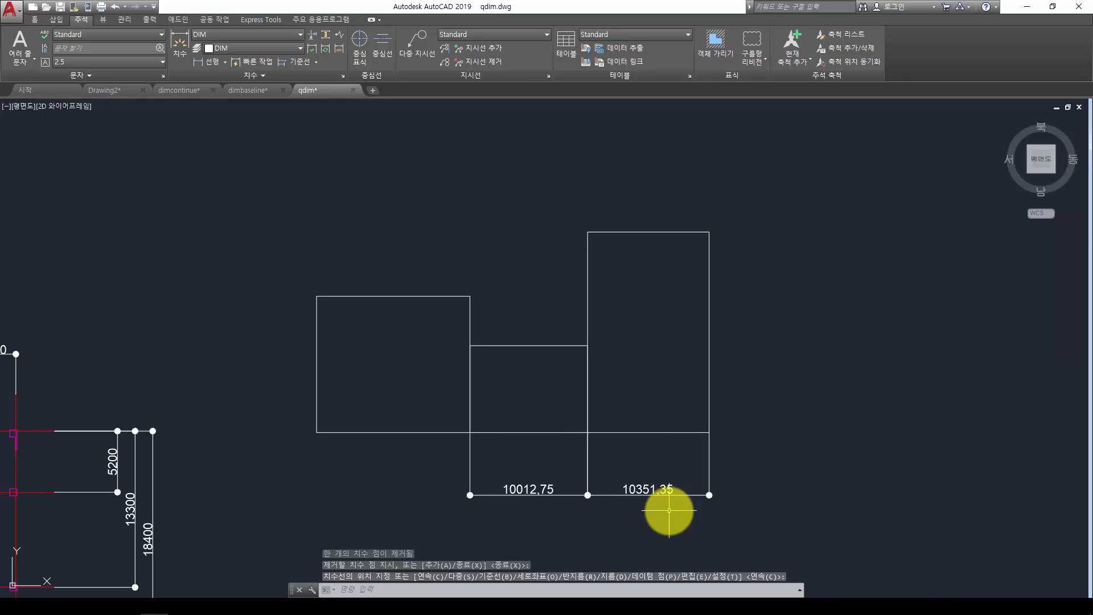
- Erase the two dimensions below the rectangles and the three rectangles themselves
drag(711, 518, 450, 478)
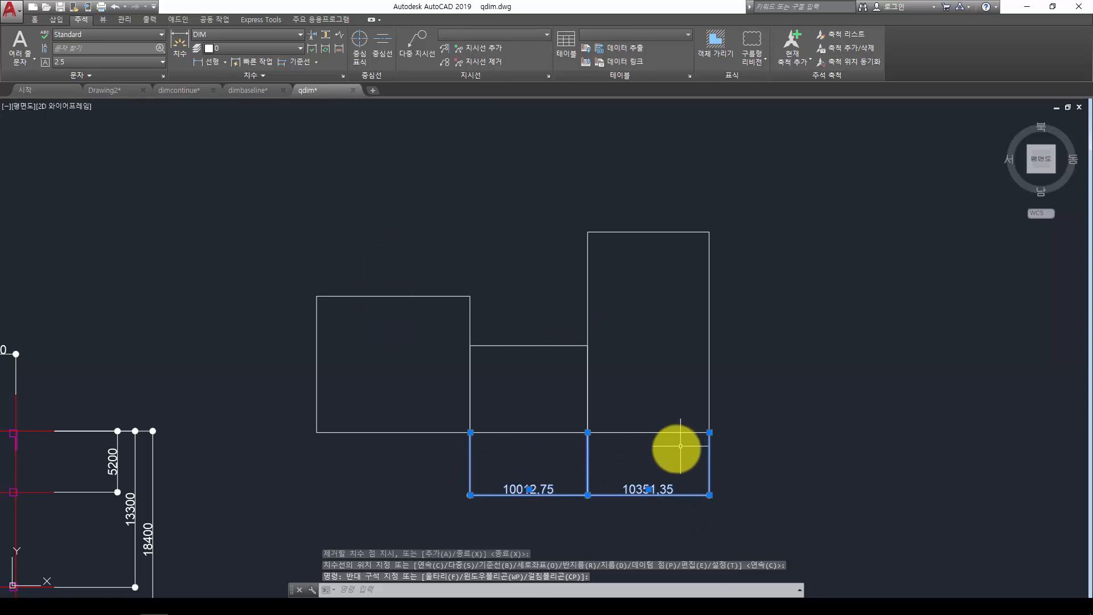
text(e)
click(664, 453)
click(389, 306)
text(e)
middle_drag(390, 321, 487, 315)
key(Escape)
key(Escape)
key(Escape)
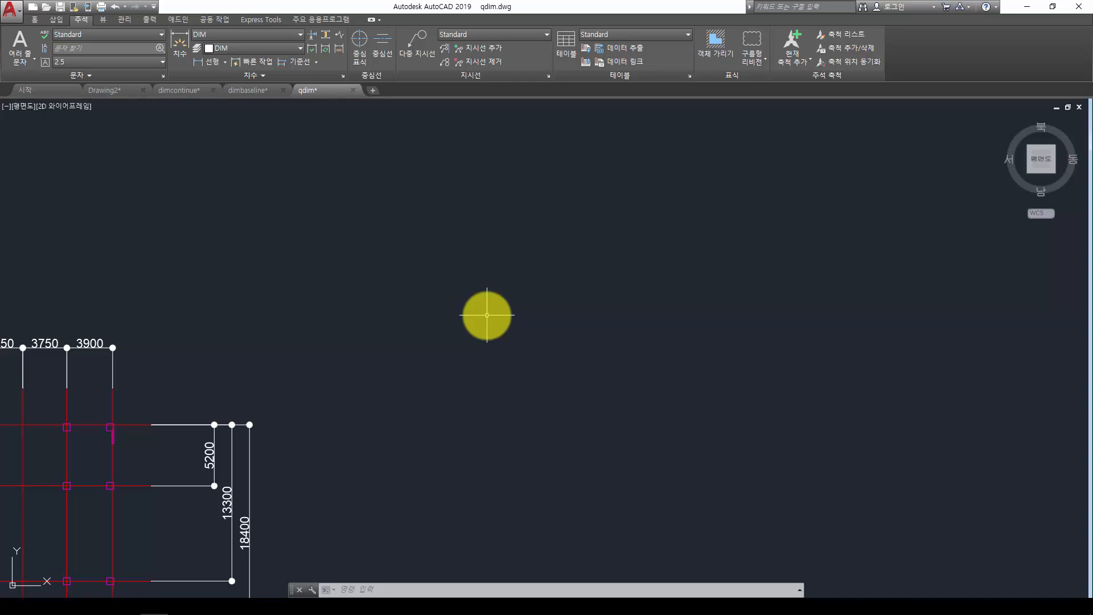
- Draw two separate slanted lines in the empty space to the right of the column grid
middle_drag(20, 290, 240, 224)
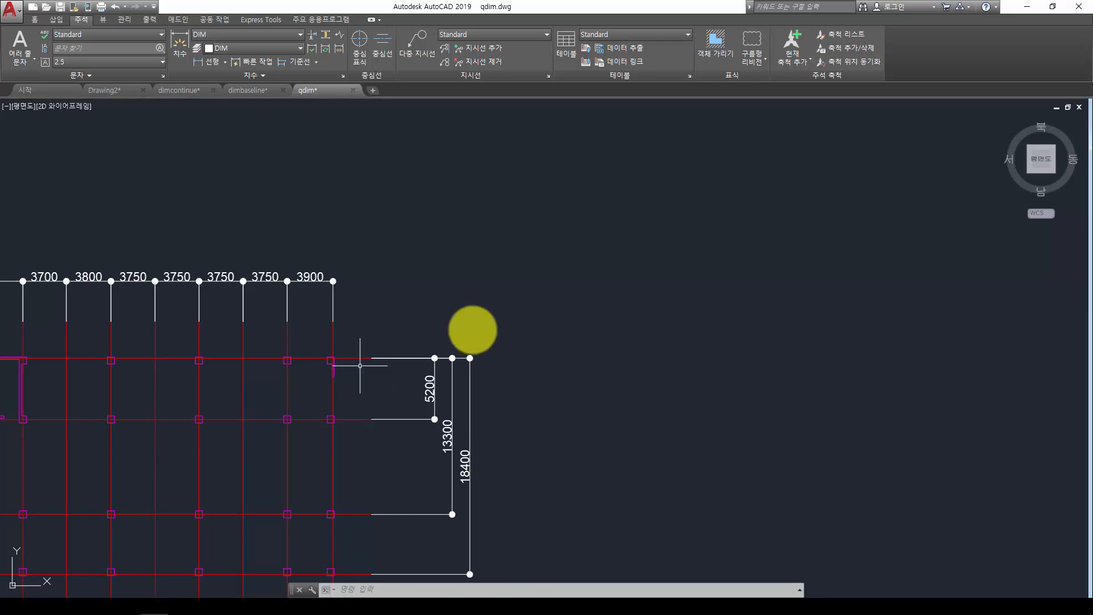
middle_drag(360, 366, 563, 323)
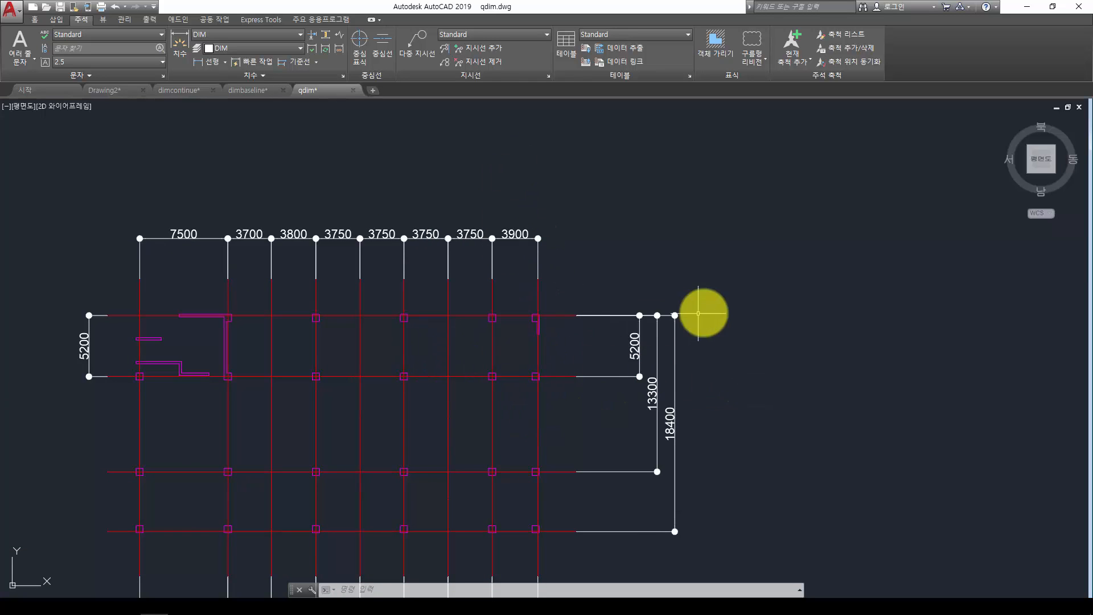
middle_drag(857, 271, 561, 372)
text(l)
key(Return)
click(737, 233)
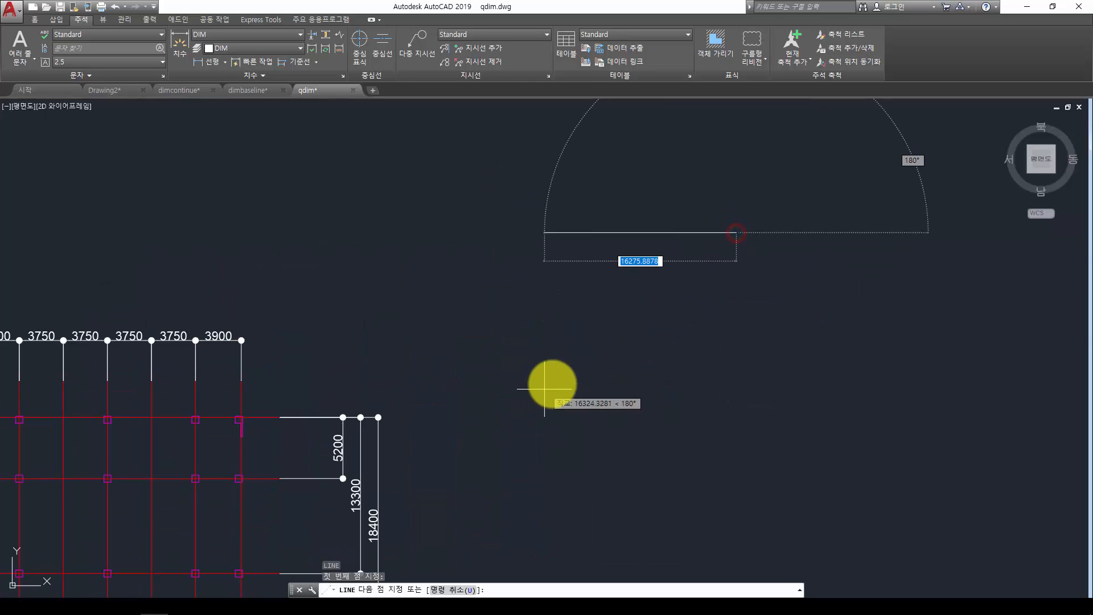
click(520, 422)
key(Return)
key(Return)
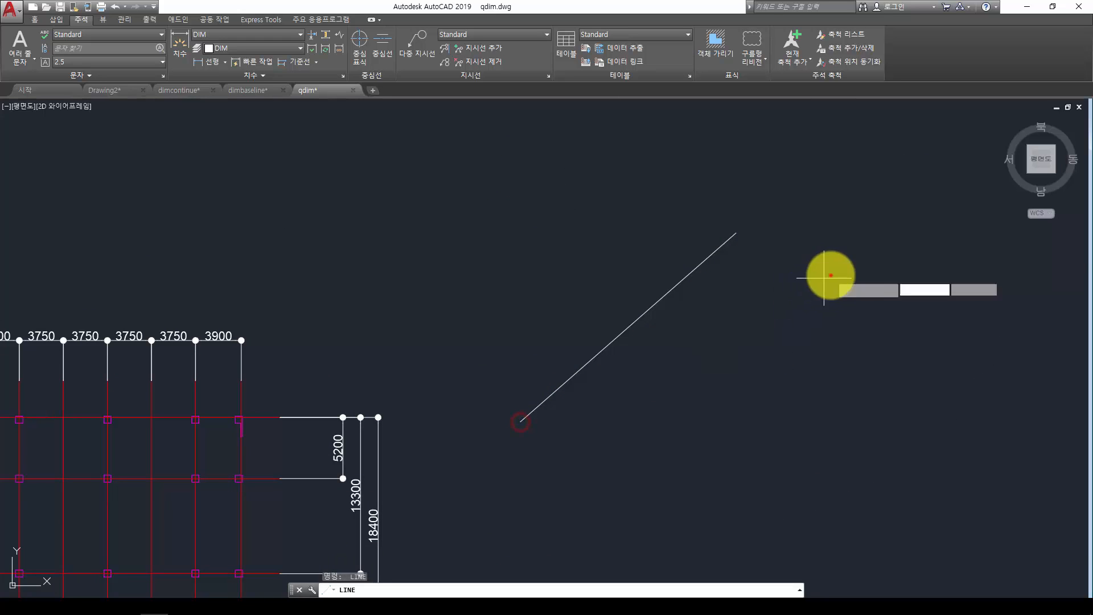
click(831, 276)
click(668, 439)
key(Return)
- Draw a steeper line beside the two slanted lines and a longer, shallower line below them
key(Return)
click(858, 334)
click(798, 493)
middle_drag(798, 493, 638, 426)
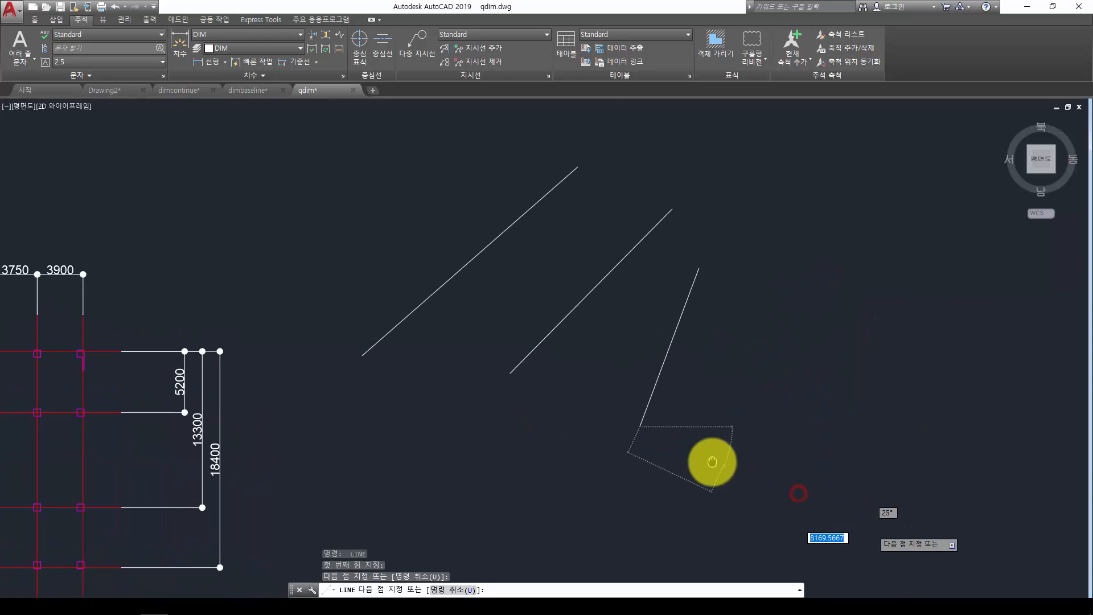
key(Return)
key(Return)
click(791, 371)
click(541, 532)
key(Return)
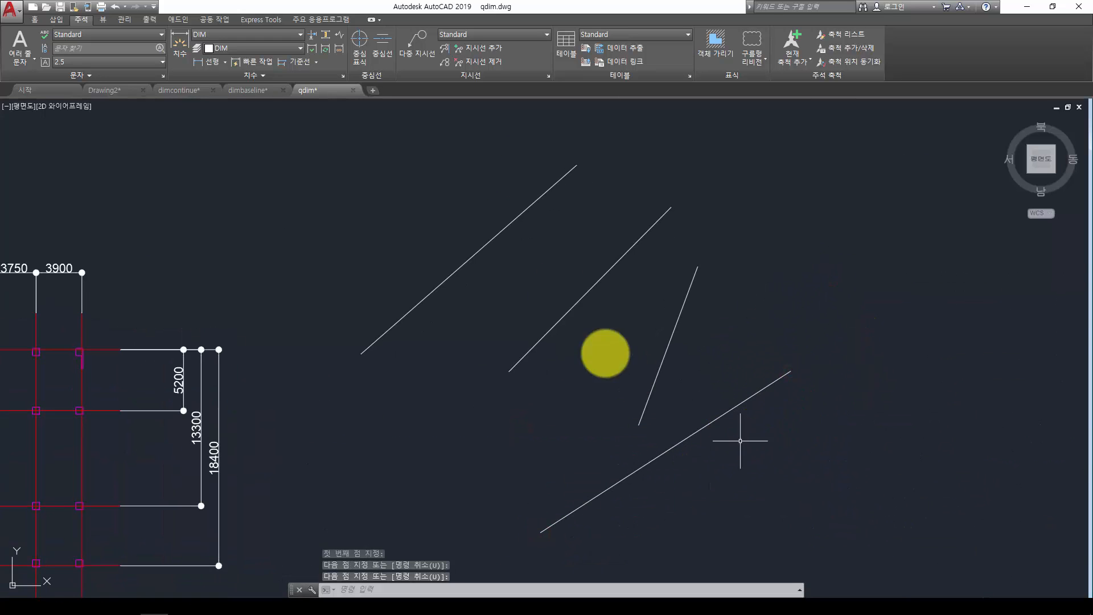
- Quick-dimension the four slanted lines with QDIM, placing a Continuous horizontal row above them
middle_drag(826, 269, 808, 288)
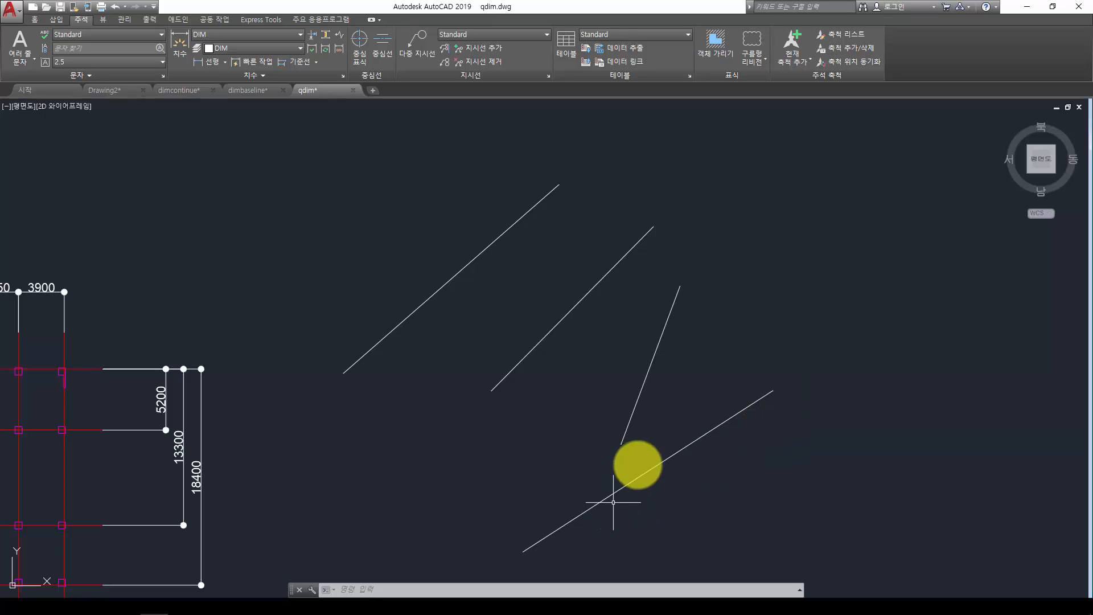
middle_drag(638, 251, 598, 278)
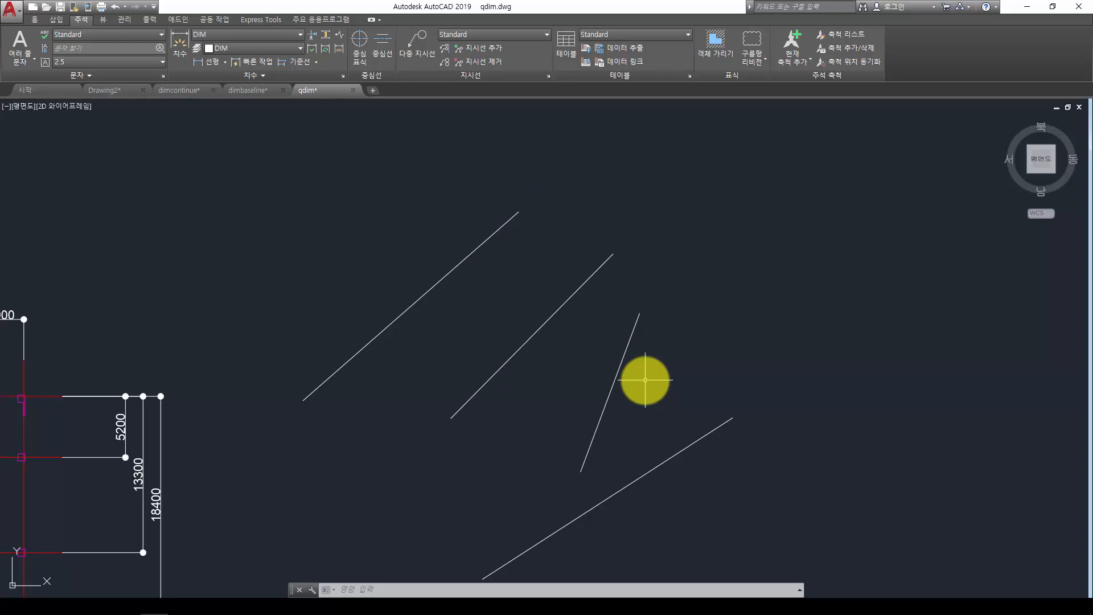
text(qdim)
key(Return)
click(744, 490)
click(420, 224)
key(Return)
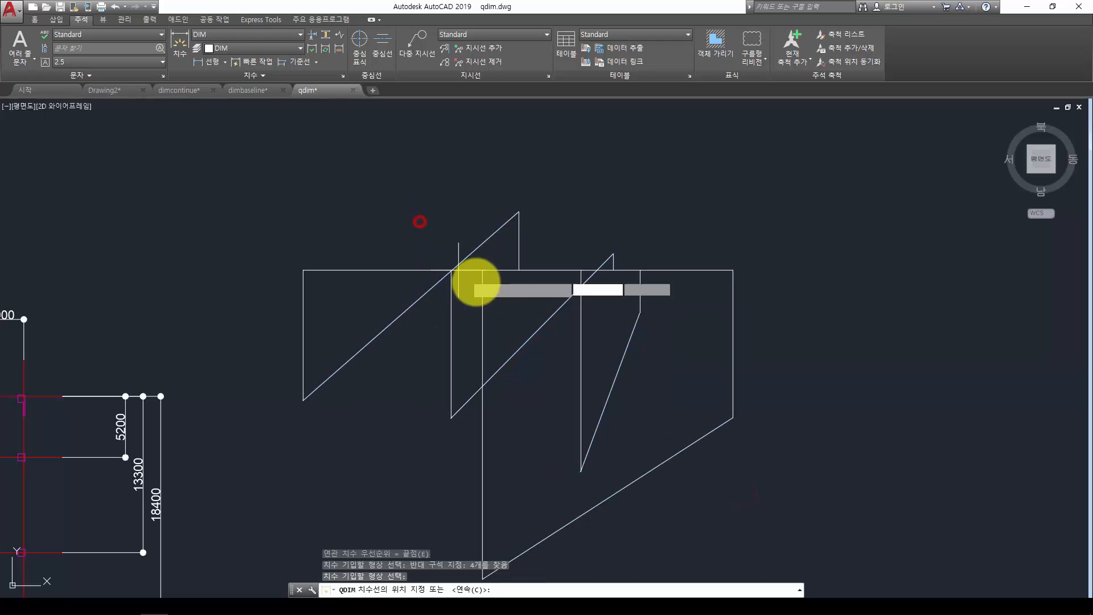
click(594, 188)
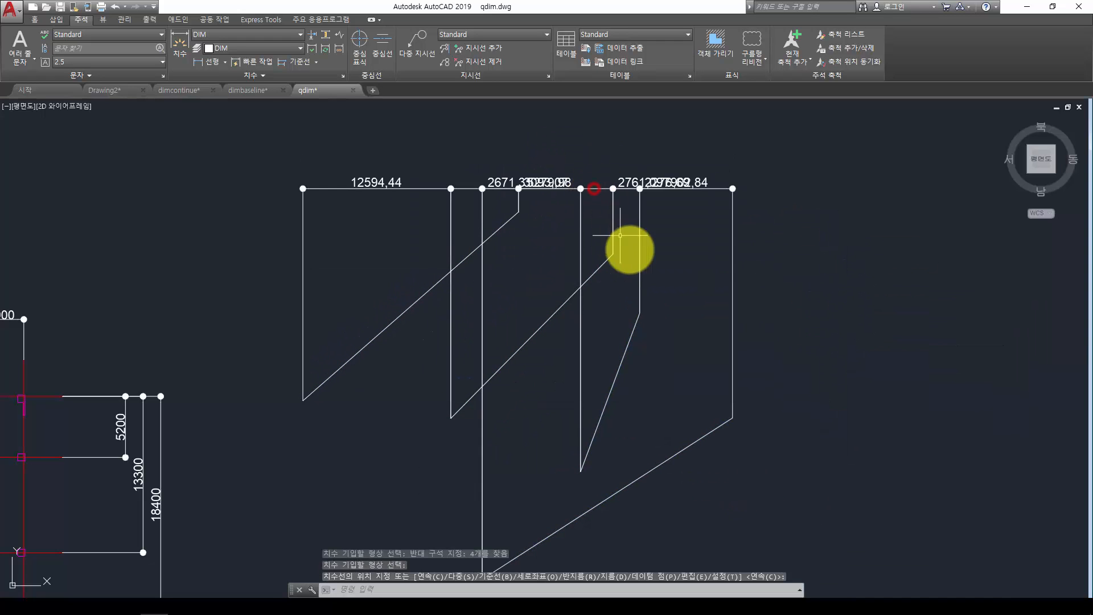
- Quick-dimension the four slanted lines again with QDIM, placing a Continuous vertical row to their right
key(Return)
click(782, 474)
click(330, 244)
key(Return)
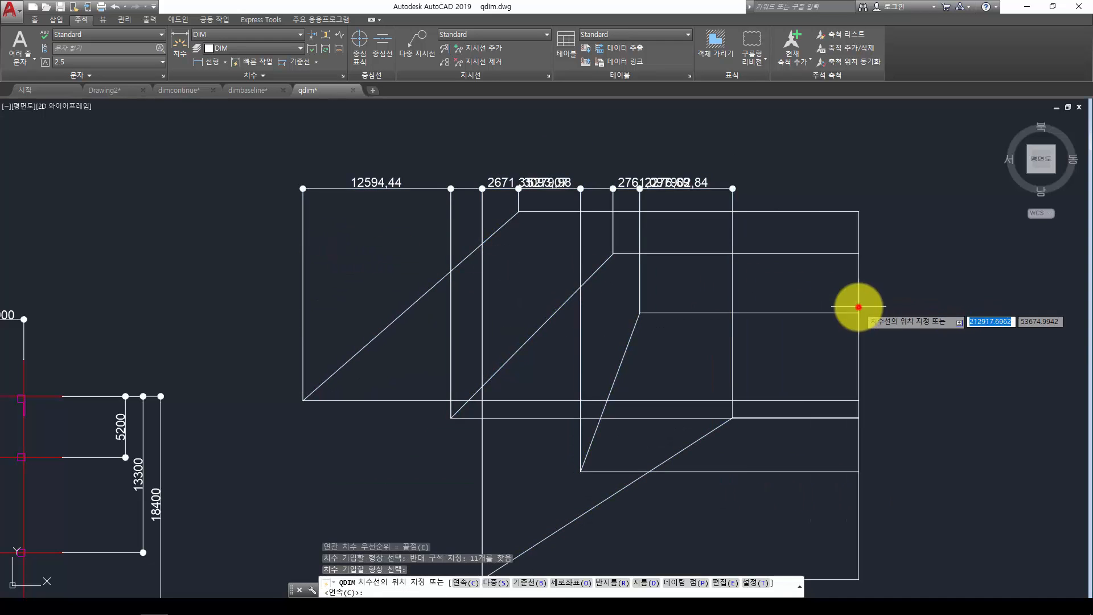
click(858, 308)
middle_drag(641, 356, 623, 315)
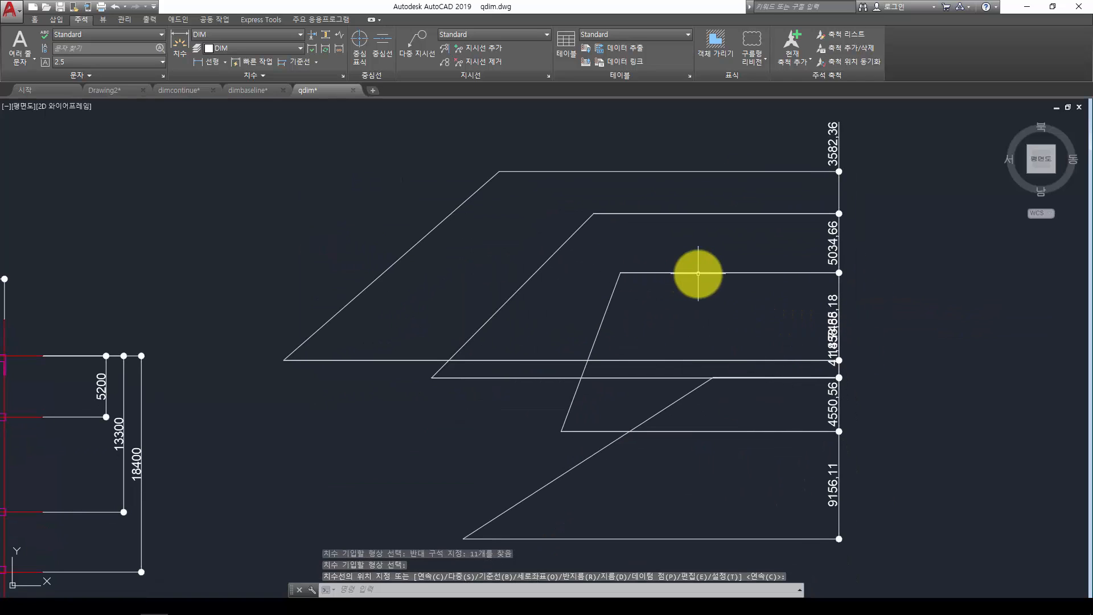
- Erase the vertical quick dimensions and every slanted line except the upper-left one
scroll(699, 273, down, 3)
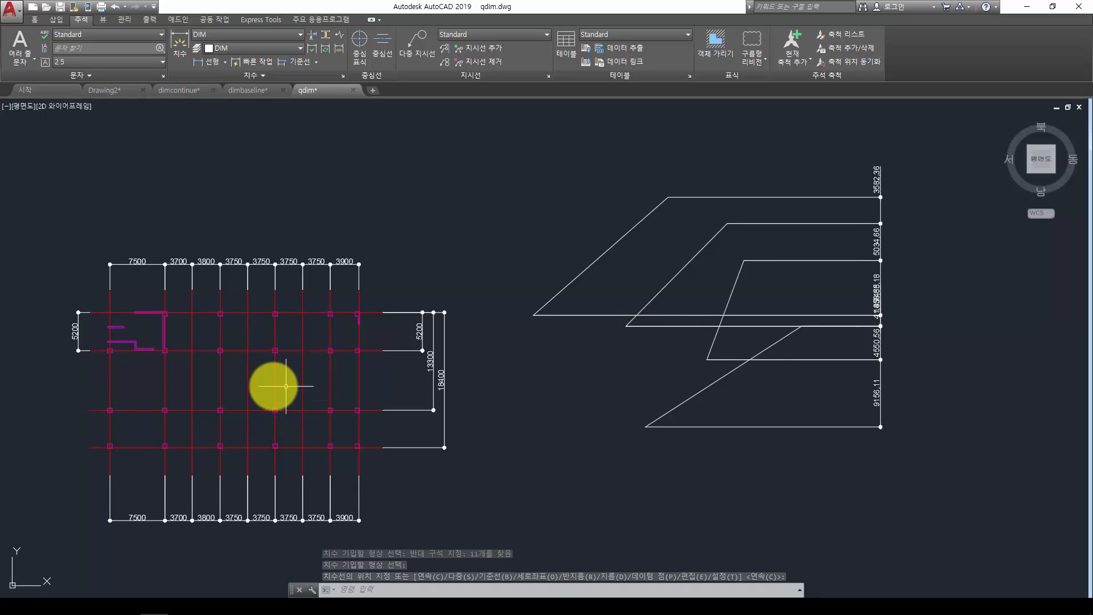
key(Escape)
click(903, 484)
click(696, 171)
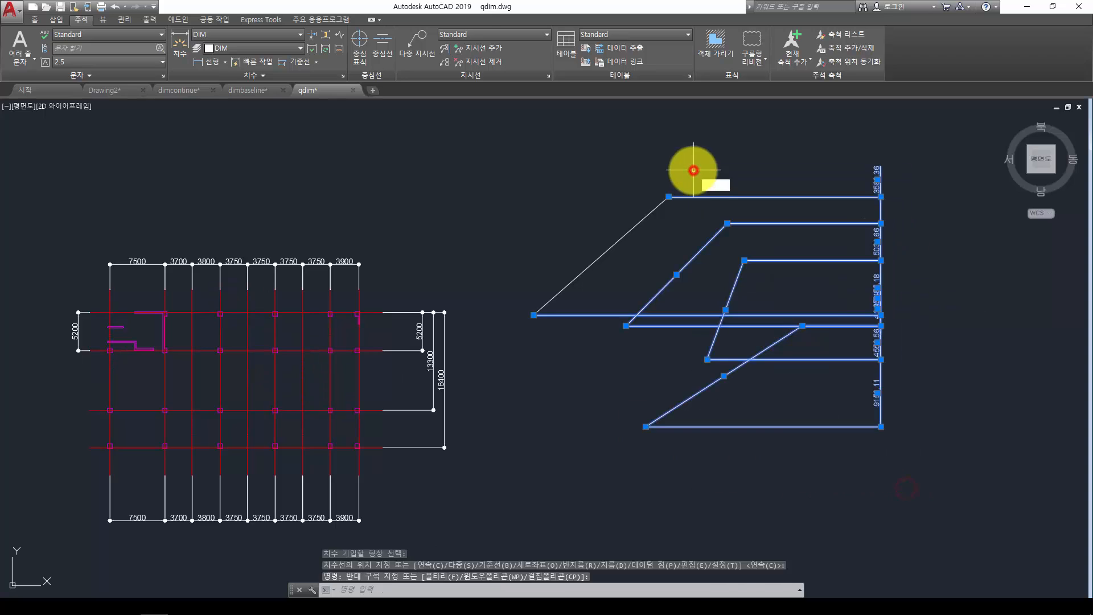
text(e)
key(Return)
text(o)
key(Return)
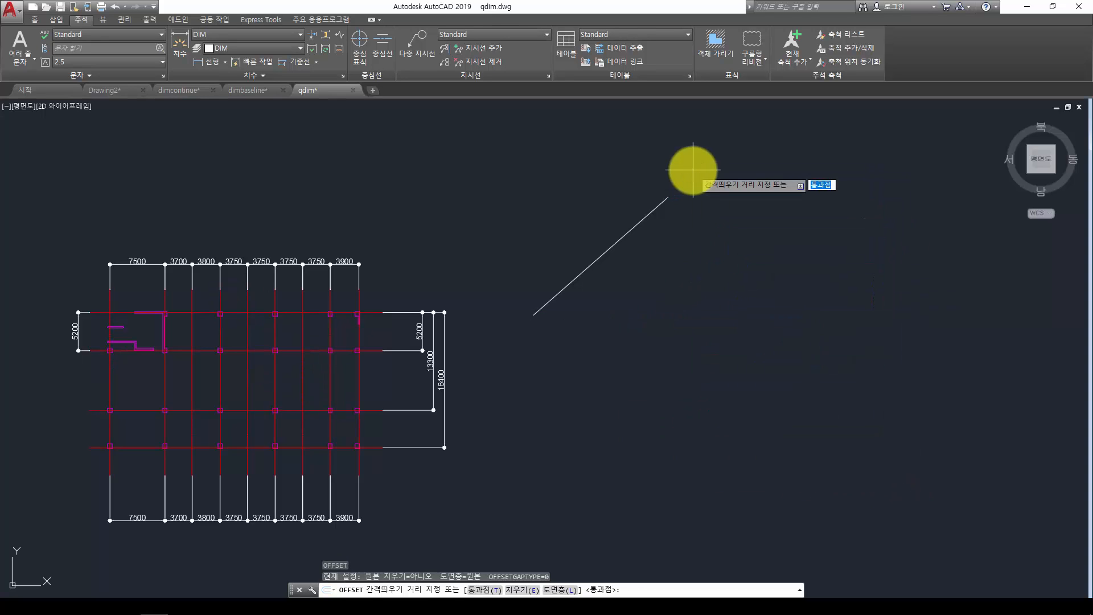
key(Escape)
key(Escape)
key(Escape)
- Copy the remaining slanted line four times toward the lower right, giving five parallel lines
text(c)
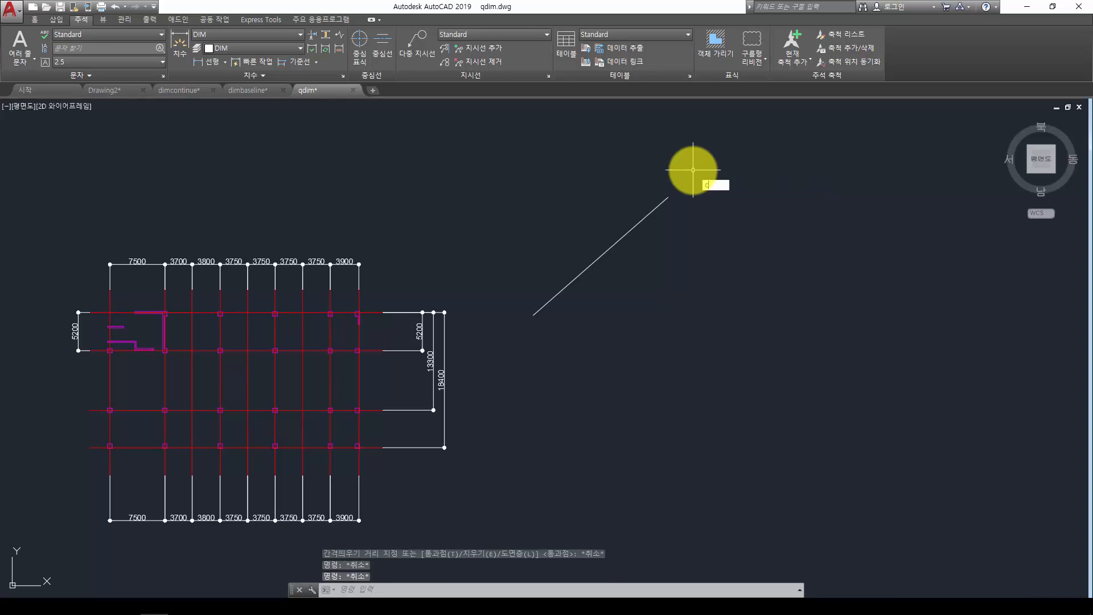
text(p)
key(Return)
click(664, 197)
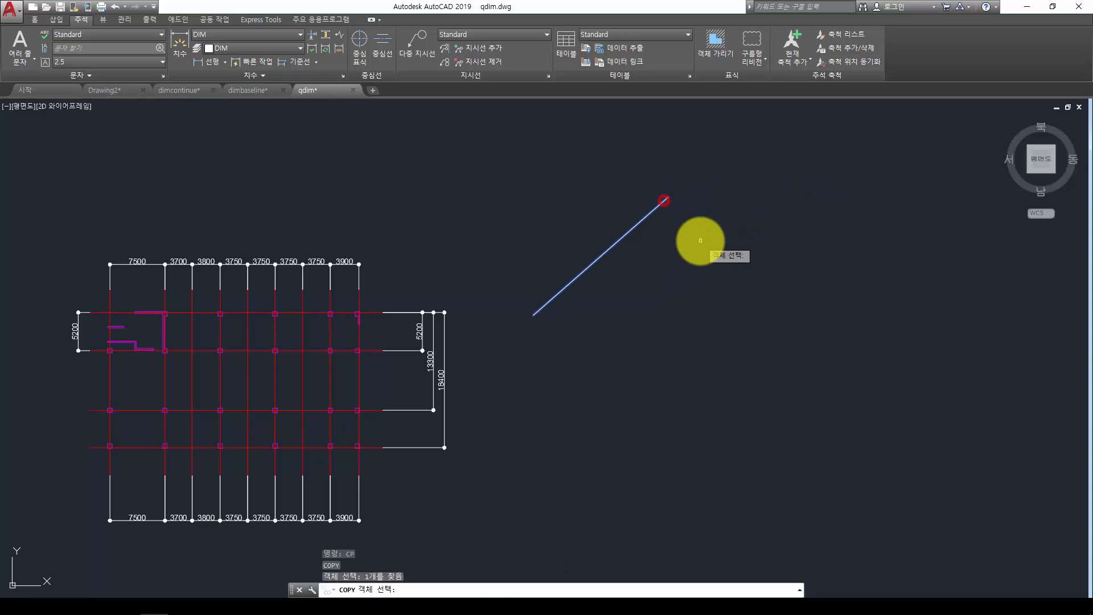
key(Return)
click(671, 231)
click(719, 277)
click(744, 322)
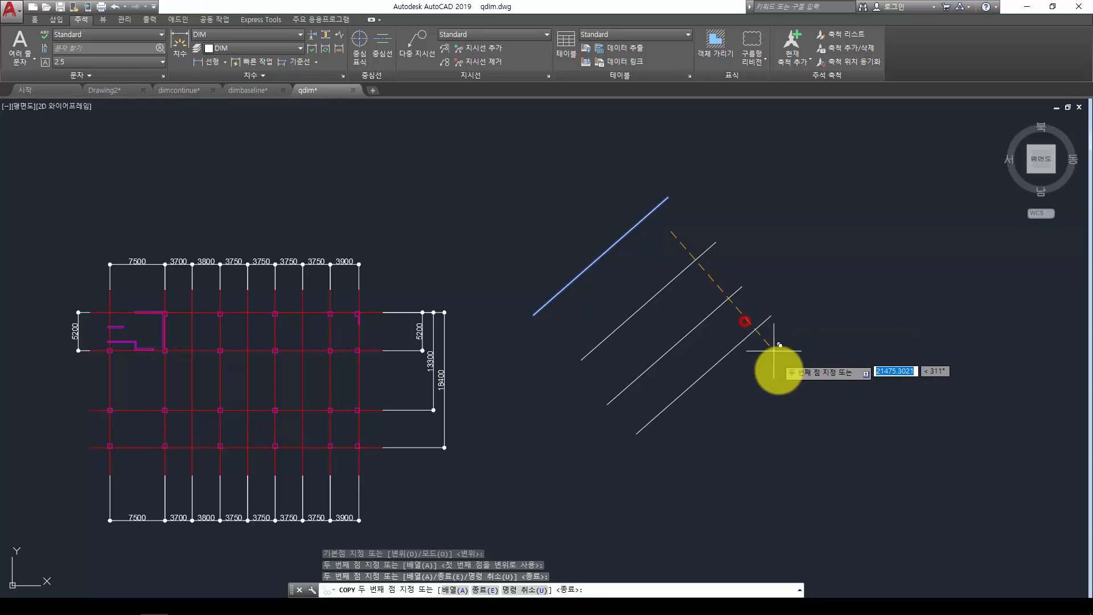
click(768, 375)
click(869, 363)
key(Escape)
key(Escape)
key(Escape)
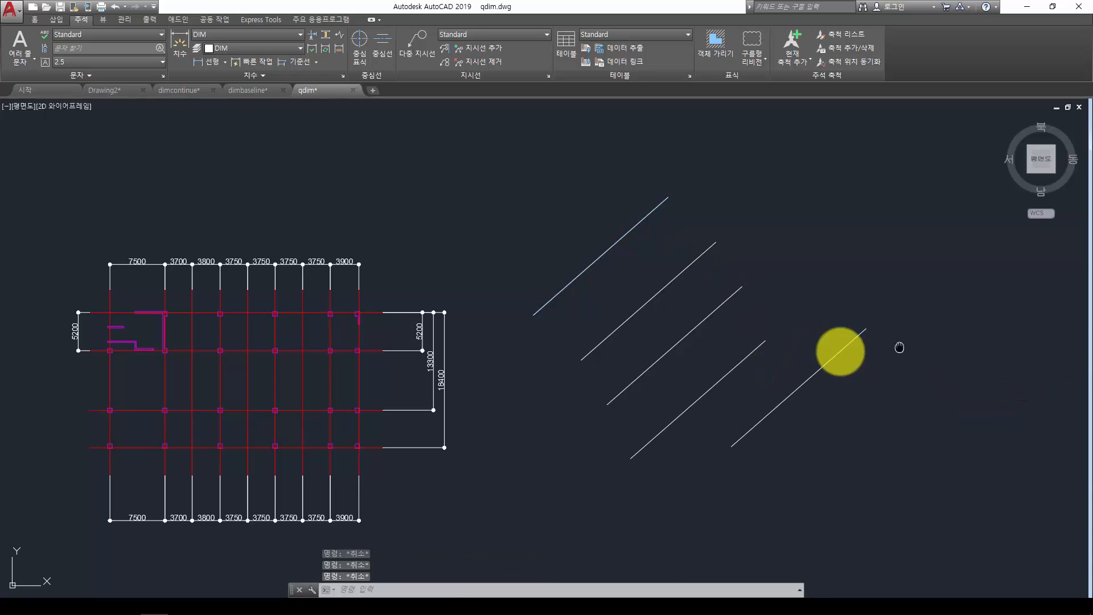
- Try QDIM on the five parallel slanted lines, previewing the Continuous row
middle_drag(900, 348, 716, 348)
text(qdim)
key(Return)
click(719, 390)
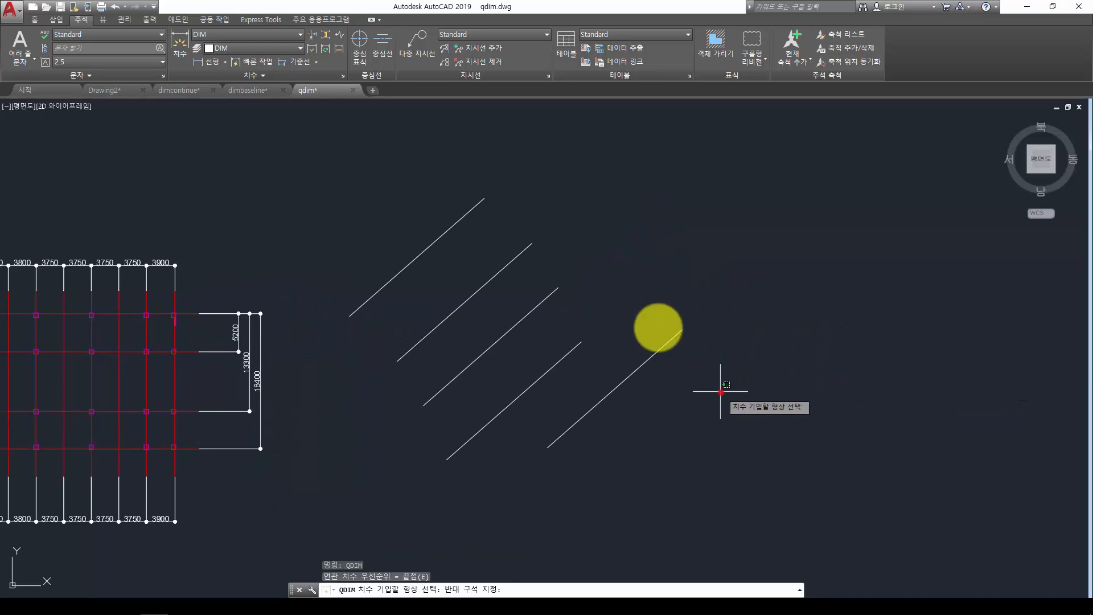
click(422, 151)
key(Return)
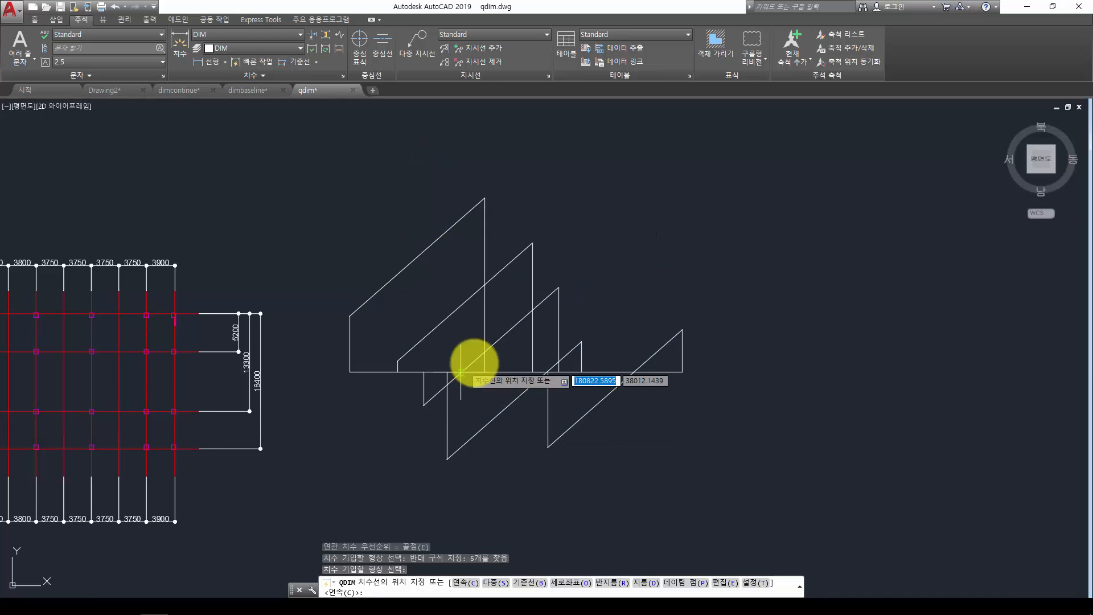
key(Escape)
- Erase the five parallel slanted lines beside the column grid
middle_drag(390, 176, 689, 212)
click(989, 479)
click(678, 202)
text(e)
key(Return)
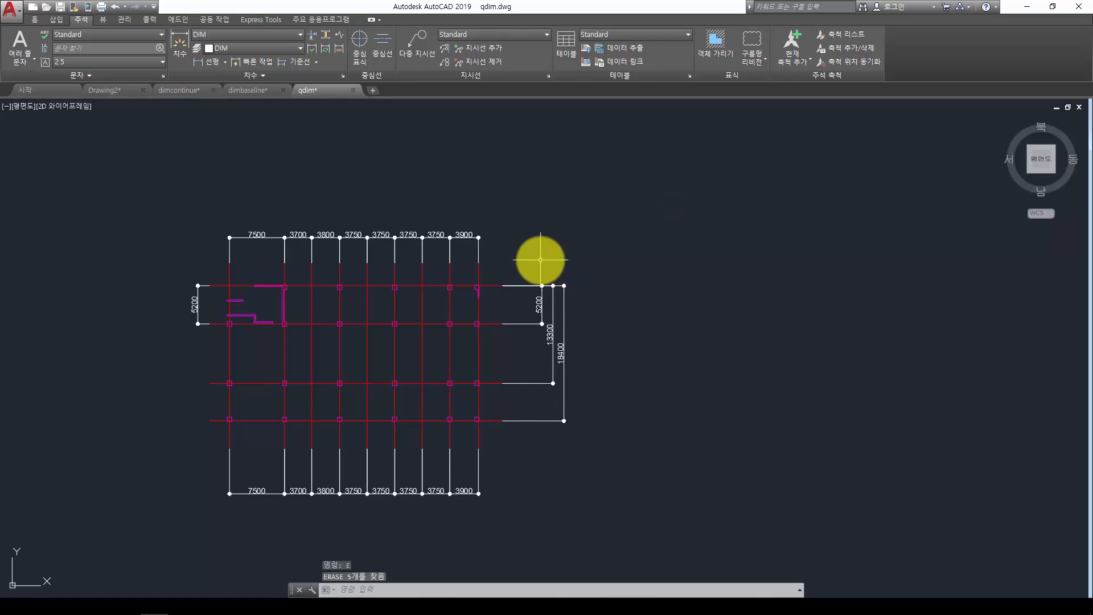
- Erase all the dimensions on the four sides of the column grid
click(533, 246)
click(225, 195)
click(662, 434)
click(535, 208)
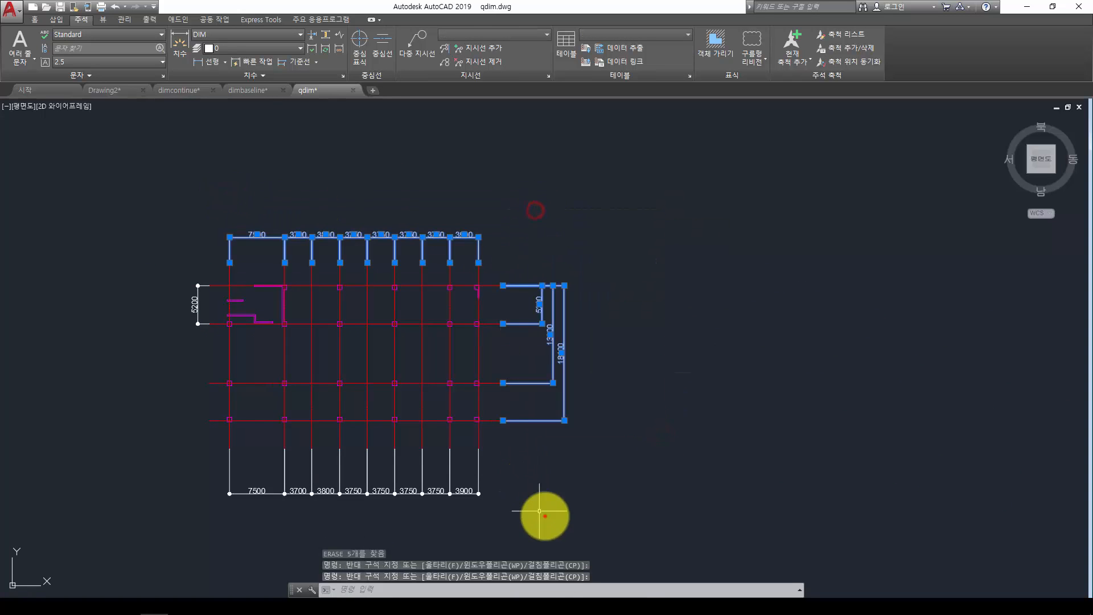
click(547, 518)
click(174, 473)
text(e)
key(Return)
click(194, 354)
click(163, 269)
text(e)
key(Return)
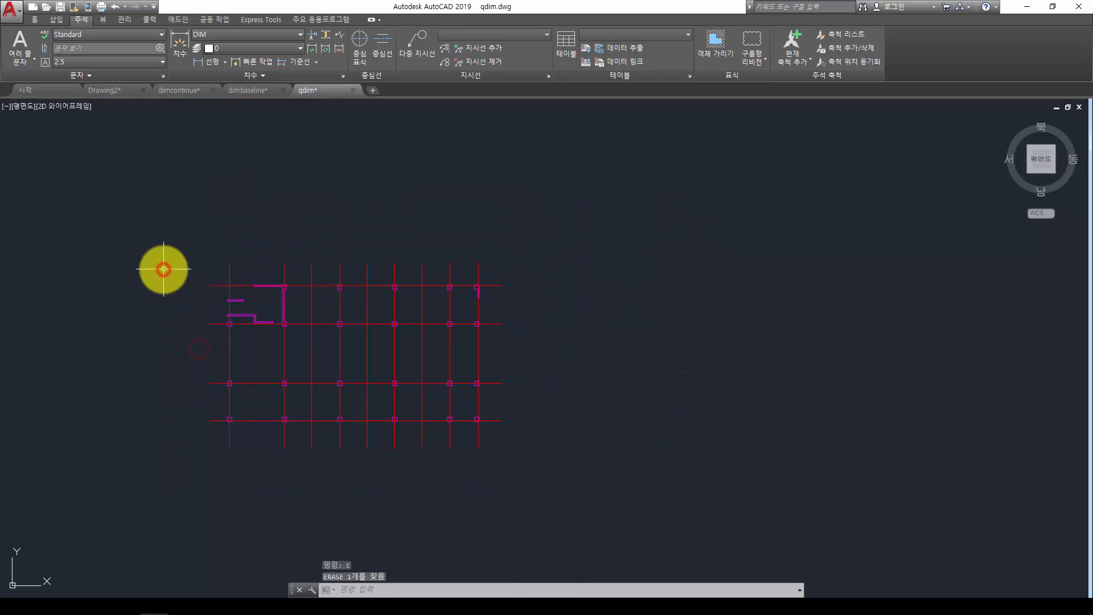
- Rotate the whole column grid by 30 degrees about a point just to its right
click(143, 209)
click(595, 507)
text(ro)
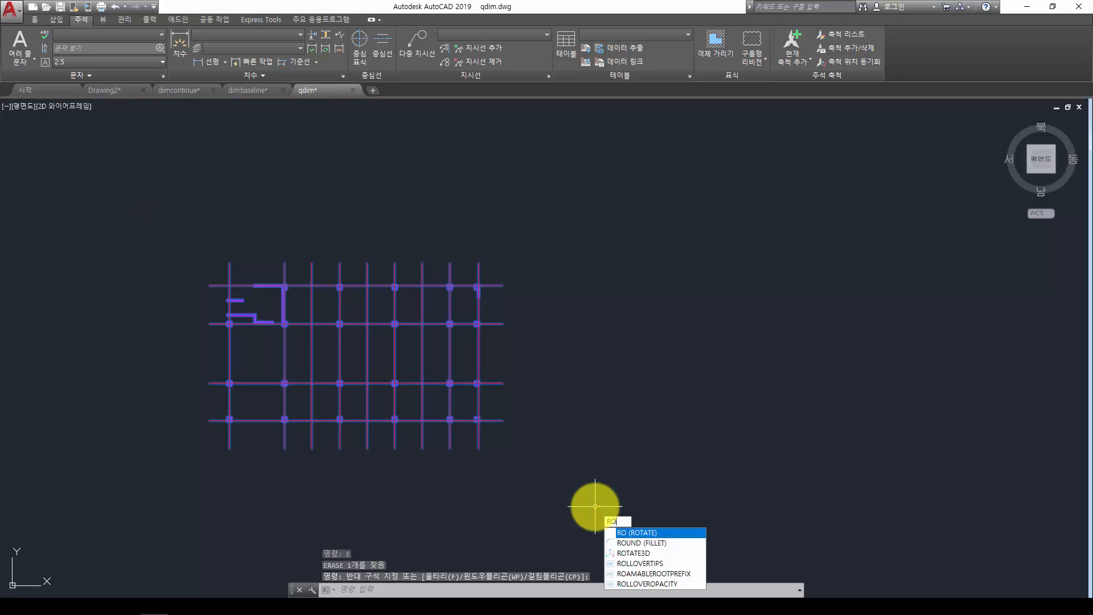
key(Return)
click(577, 341)
text(30)
key(Return)
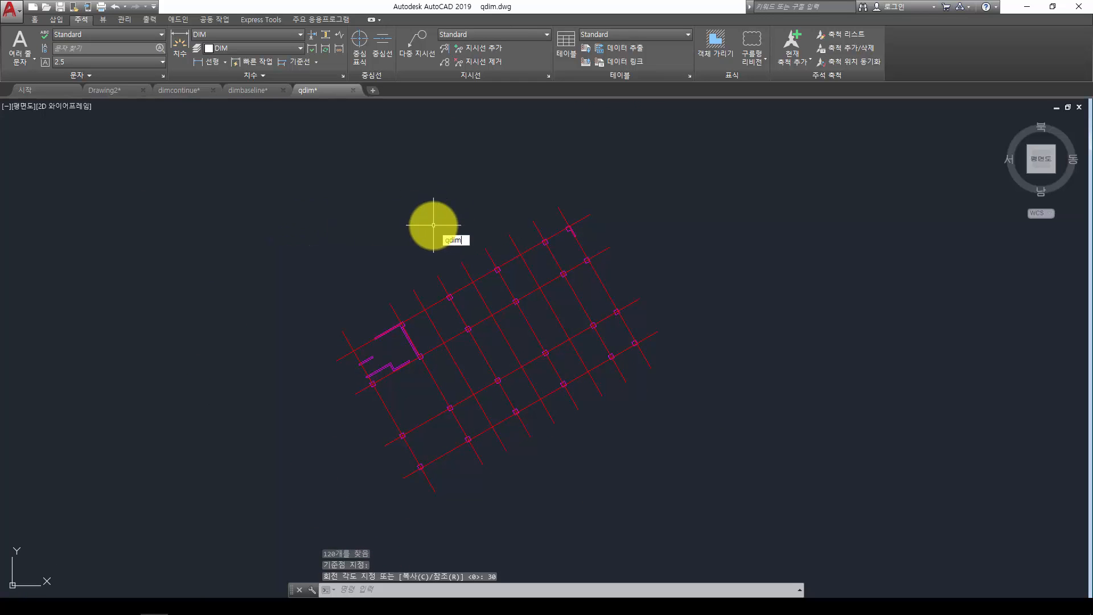
- Select the nine transverse grid lines of the rotated grid for QDIM with a fence across their upper ends
key(Return)
scroll(438, 233, up, 2)
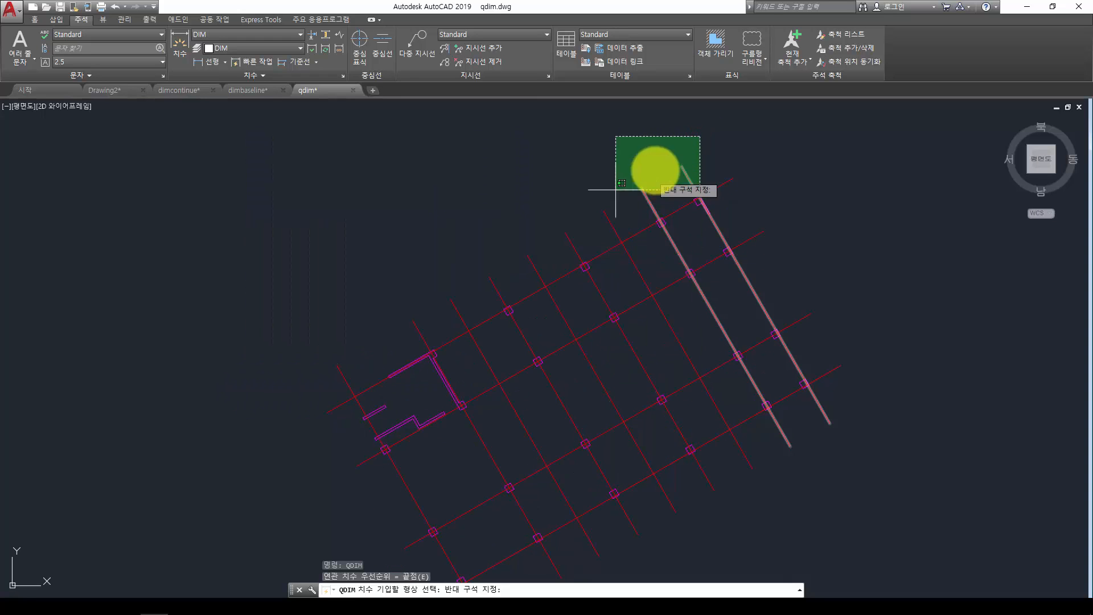
key(Escape)
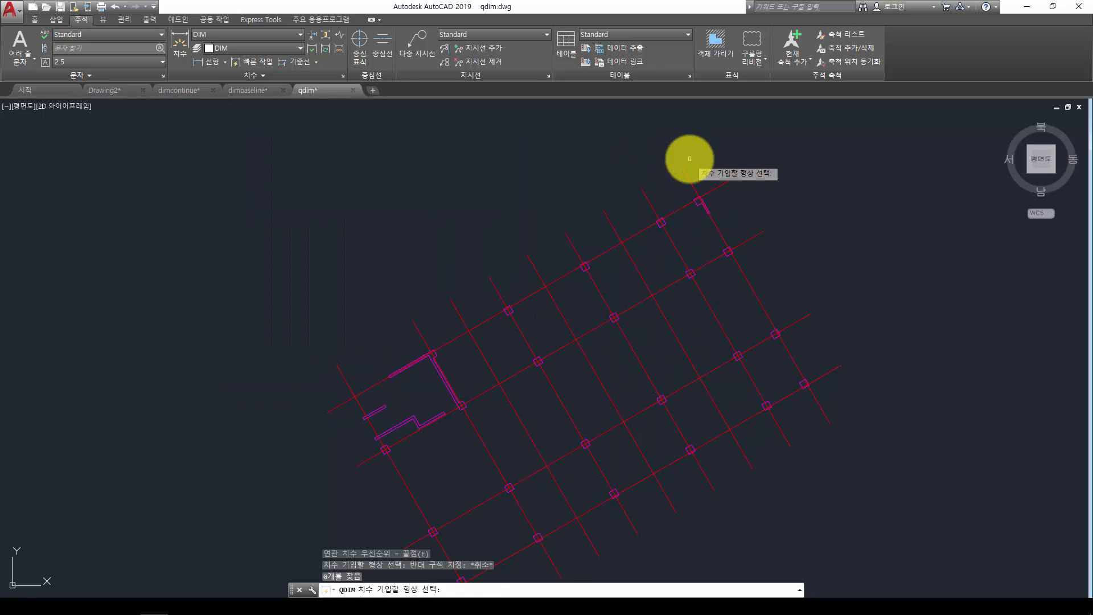
text(s)
key(Return)
text(f)
key(Return)
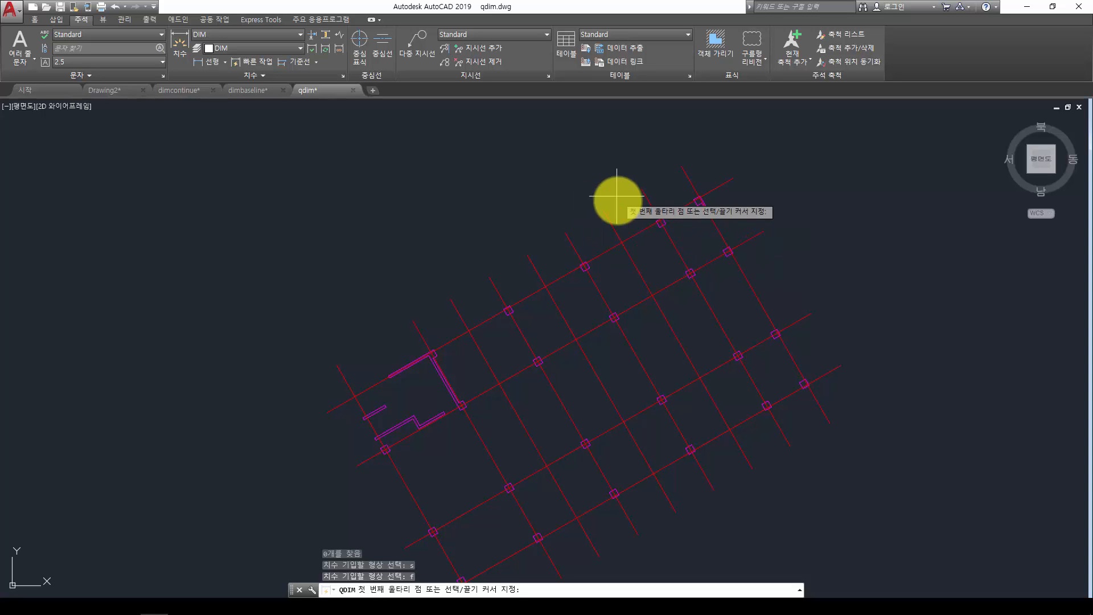
click(719, 157)
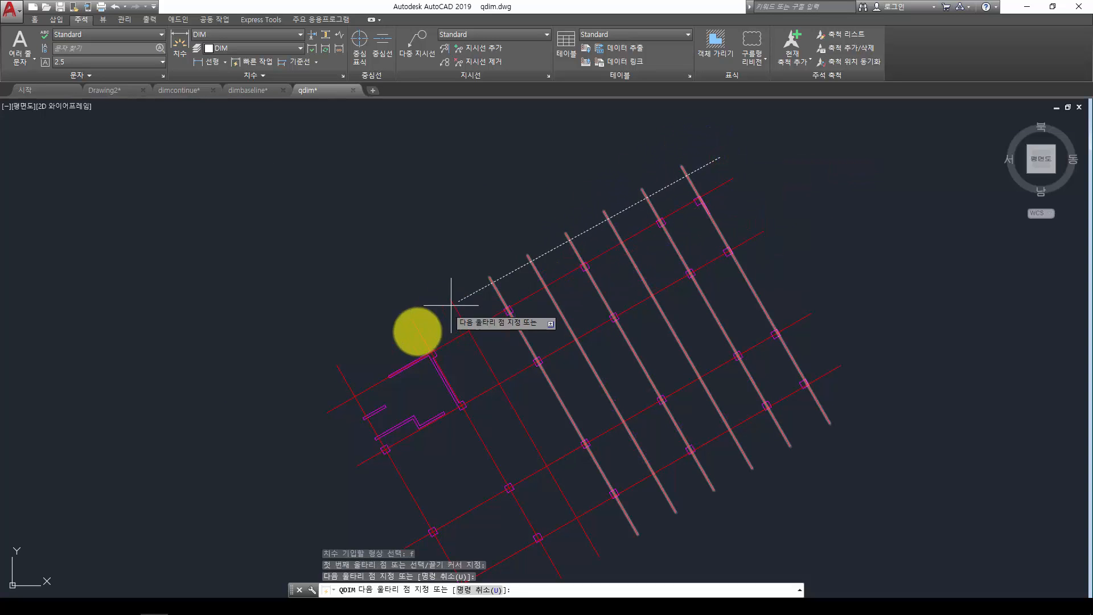
click(276, 415)
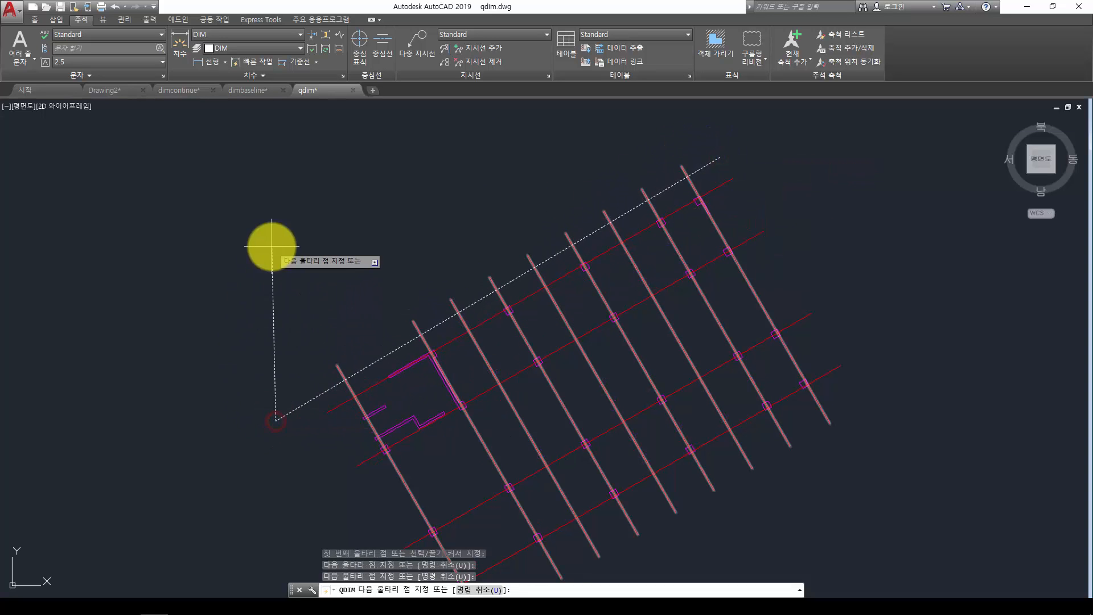
key(Return)
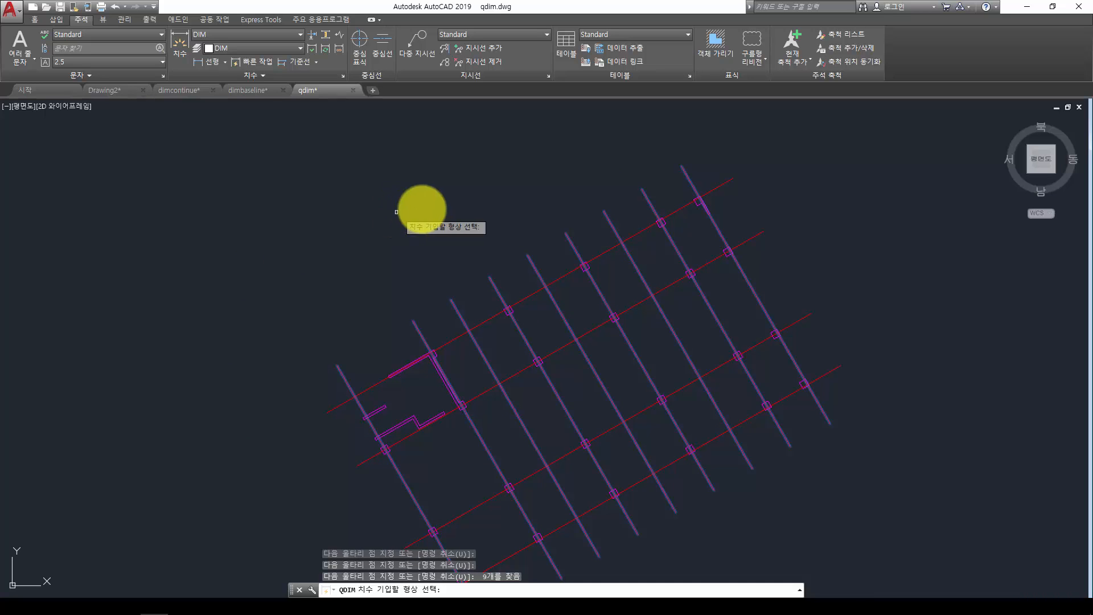
key(Return)
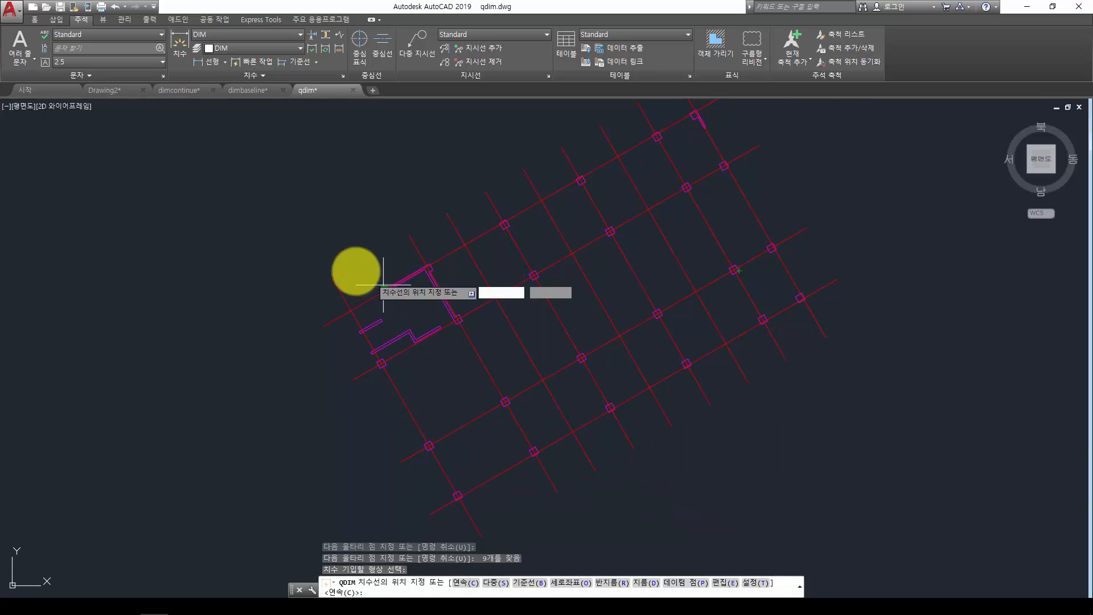
- Place the Continuous QDIM row horizontally above the rotated grid
middle_drag(598, 196, 596, 278)
scroll(597, 277, down, 2)
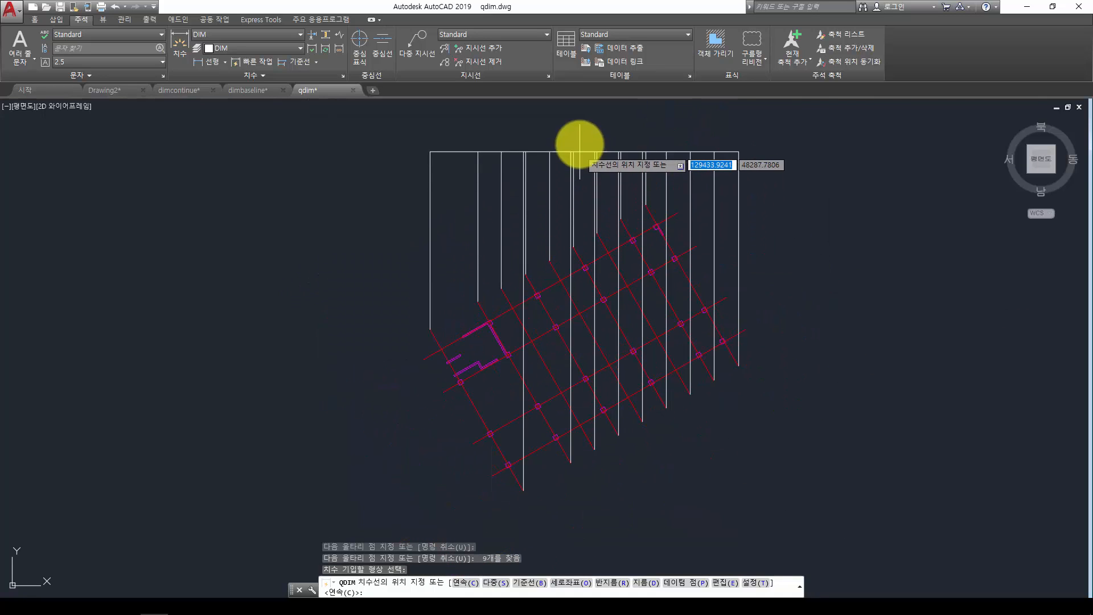
click(595, 140)
click(751, 122)
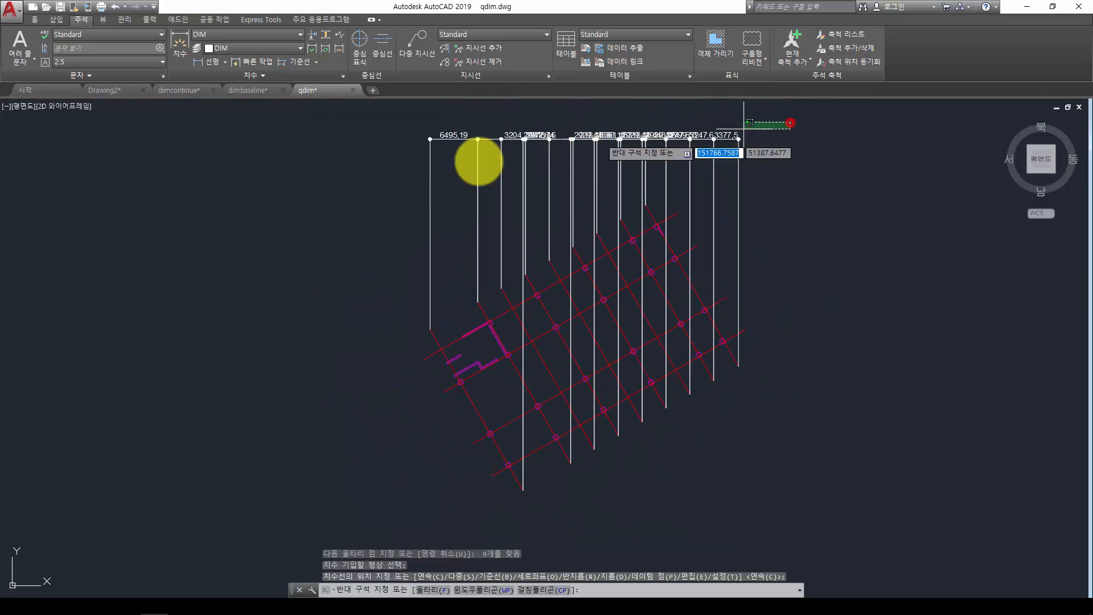
- Erase the horizontal row of QDIM dimensions above the rotated grid
click(413, 171)
text(e)
key(Return)
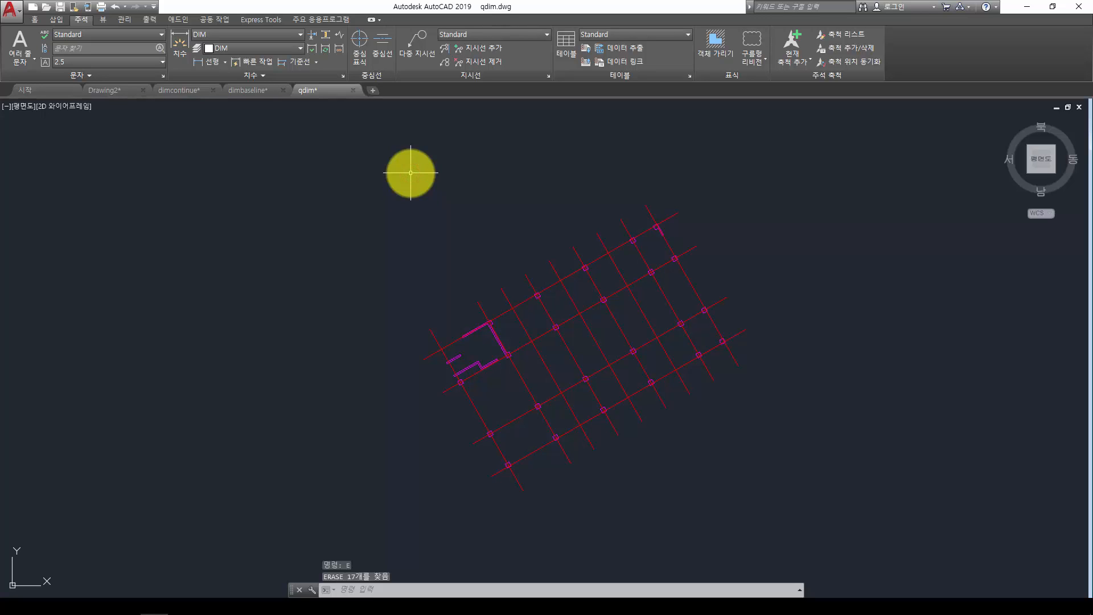
- Define a three-point UCS with its origin on the grid's first transverse line, X perpendicular to that line and Y along it
scroll(528, 307, down, 6)
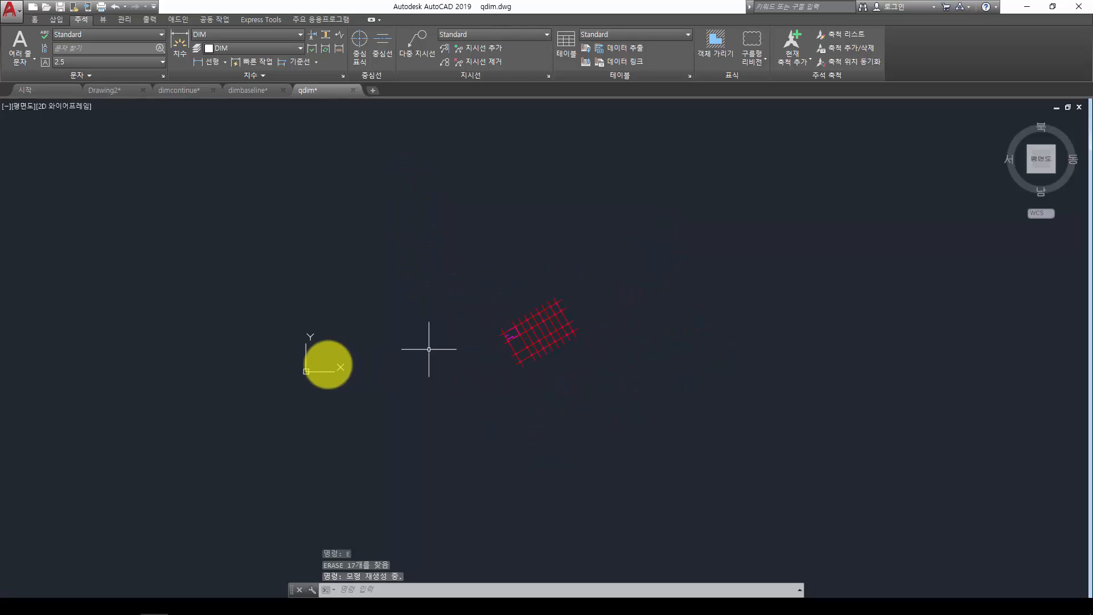
scroll(450, 336, up, 3)
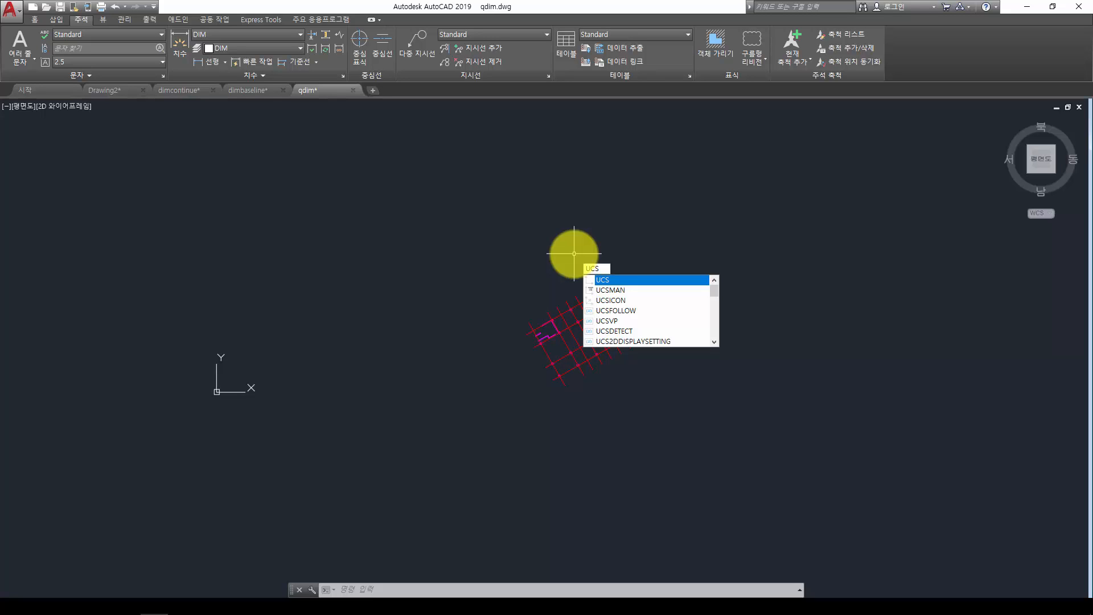
key(Escape)
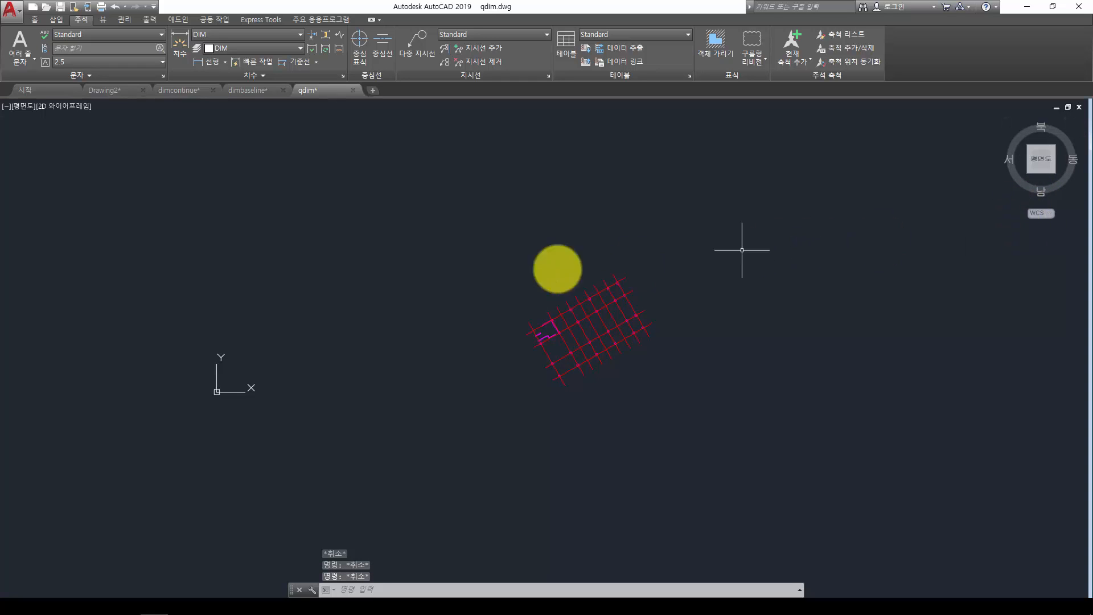
key(Escape)
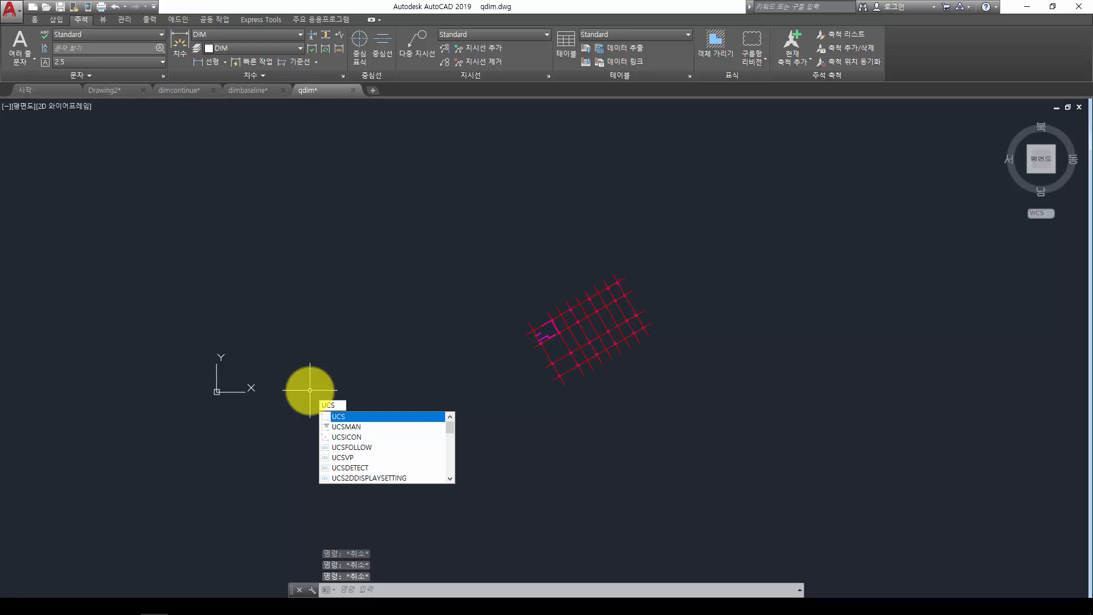
key(Return)
scroll(591, 359, up, 8)
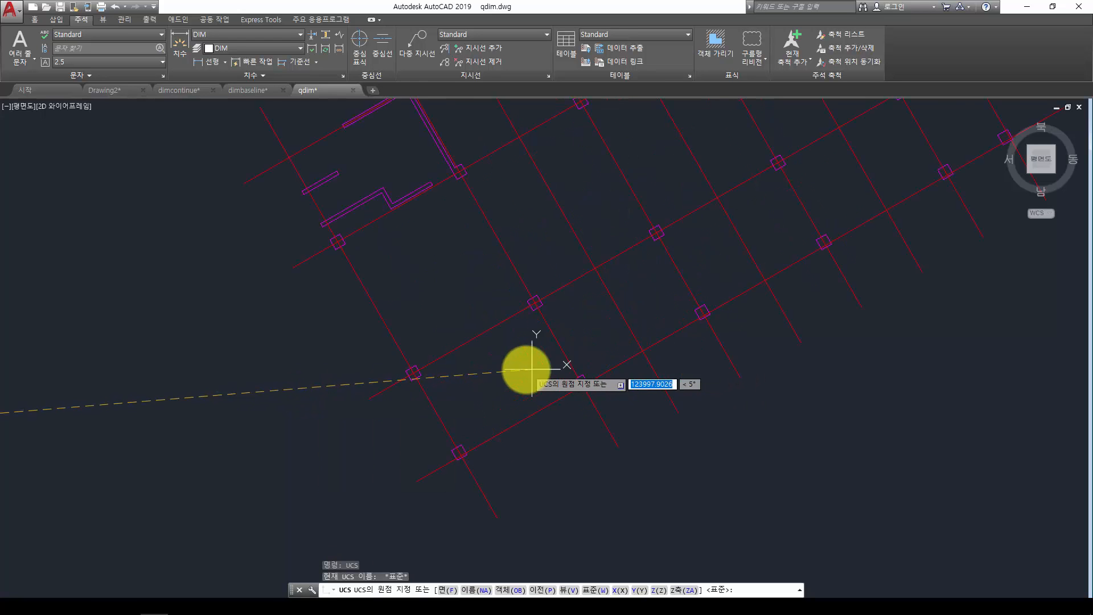
click(308, 308)
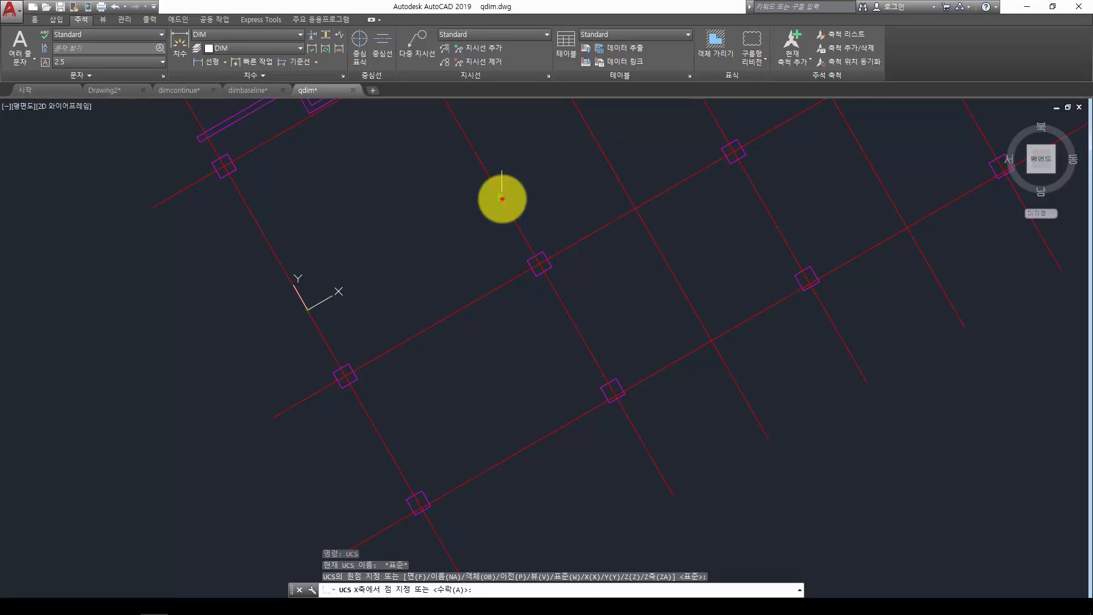
click(502, 198)
click(238, 210)
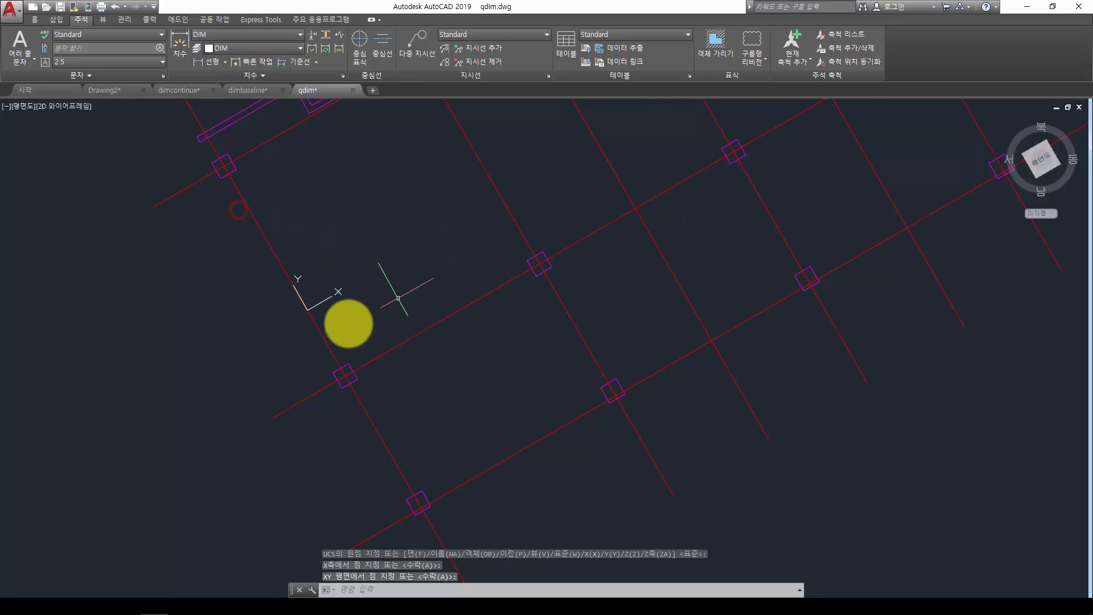
- Draw a test rectangle aligned with the rotated UCS in the empty area left of the grid
middle_drag(355, 295, 484, 400)
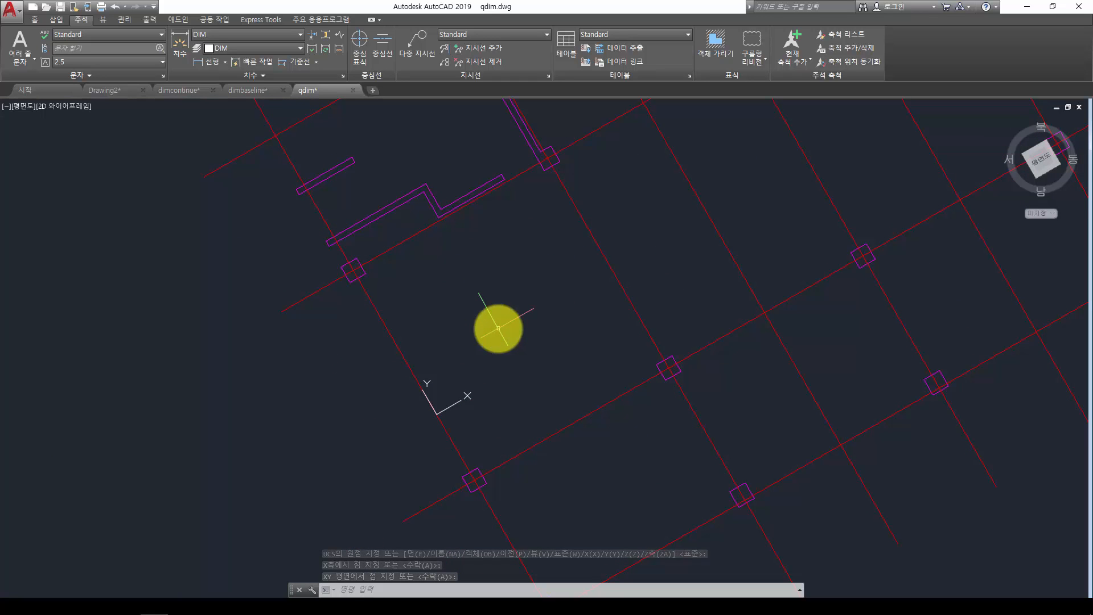
scroll(499, 329, down, 2)
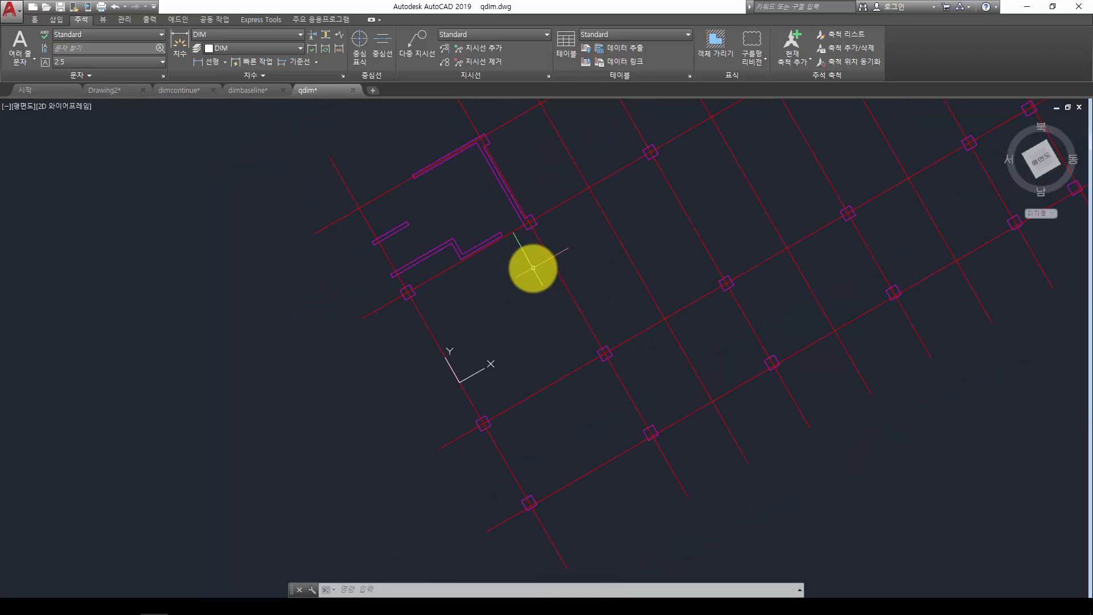
scroll(609, 282, down, 2)
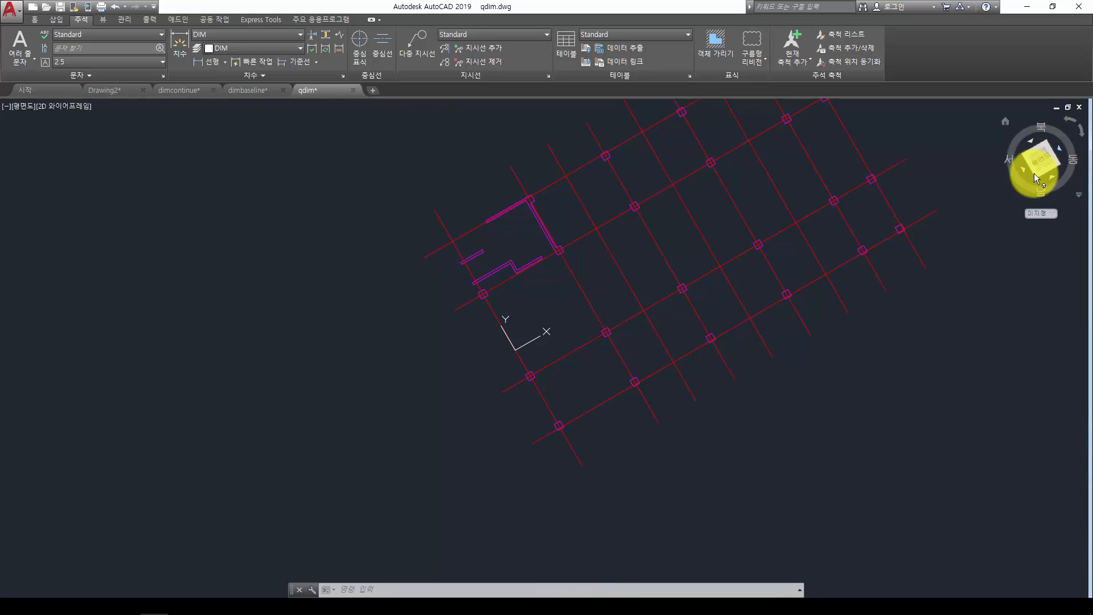
middle_drag(850, 220, 815, 264)
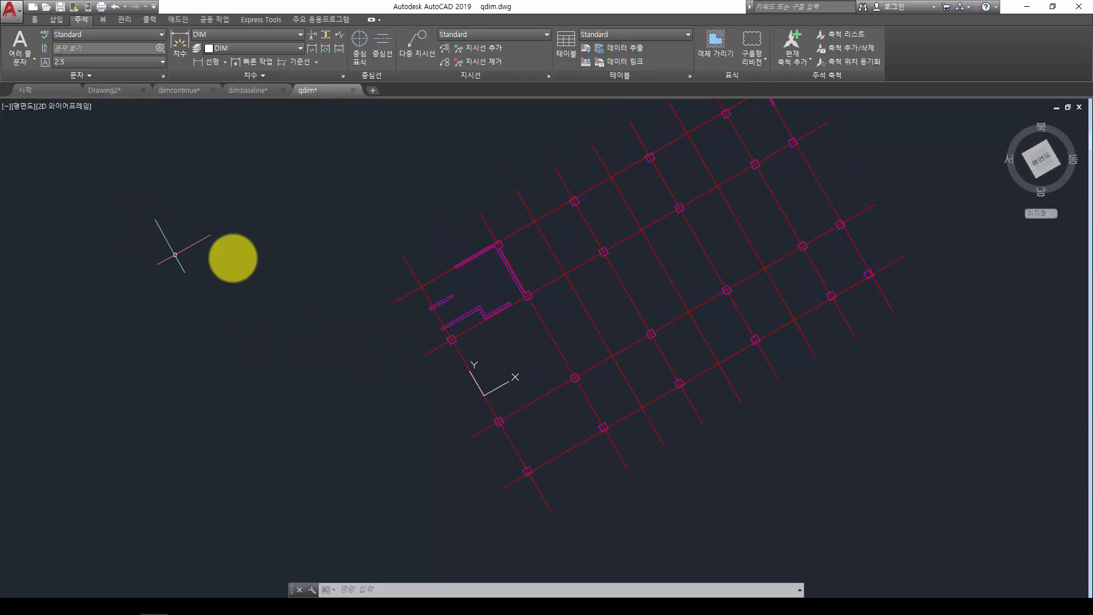
text(rec)
key(Return)
click(150, 217)
click(366, 284)
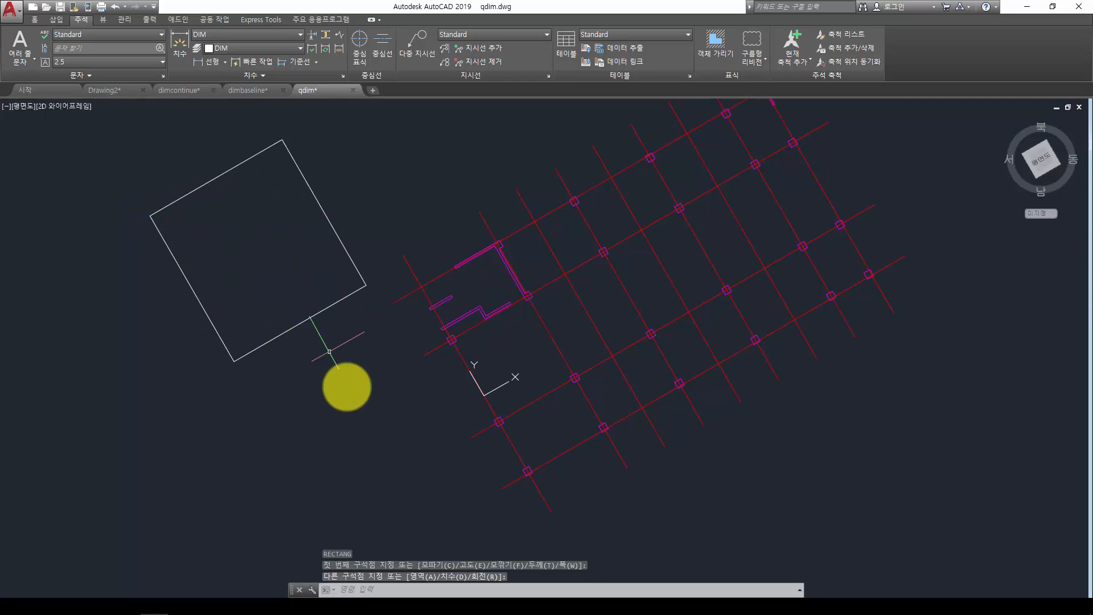
- Erase the test rectangle beside the grid
click(339, 378)
click(257, 292)
text(e)
key(Return)
key(Escape)
key(Escape)
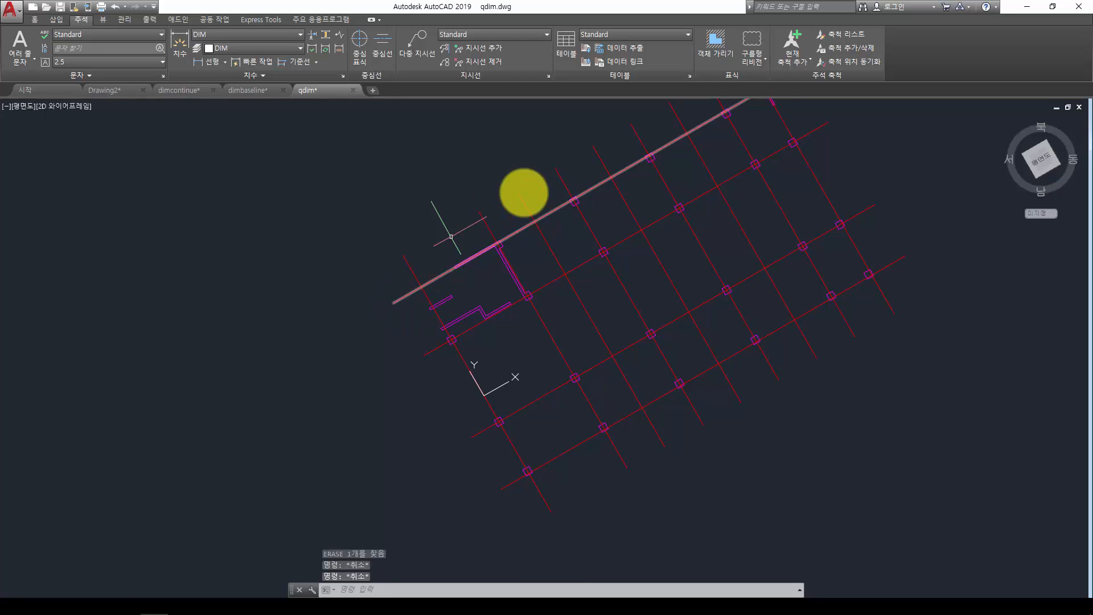
- Fence-select the nine transverse grid lines for QDIM and place a Continuous dimension row parallel to the grid's upper side
middle_drag(522, 191, 522, 266)
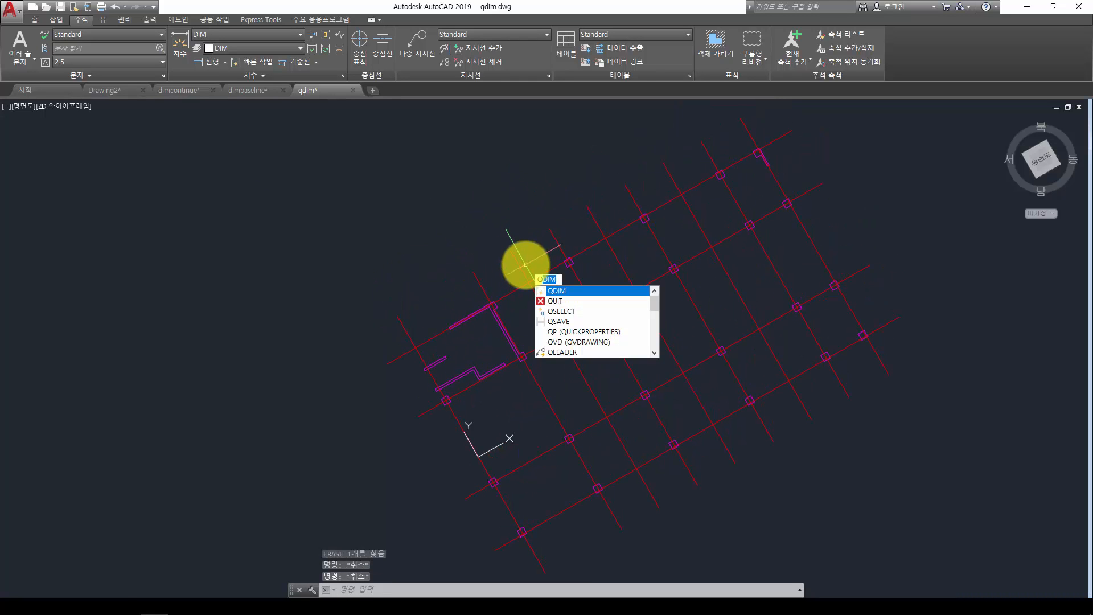
key(Return)
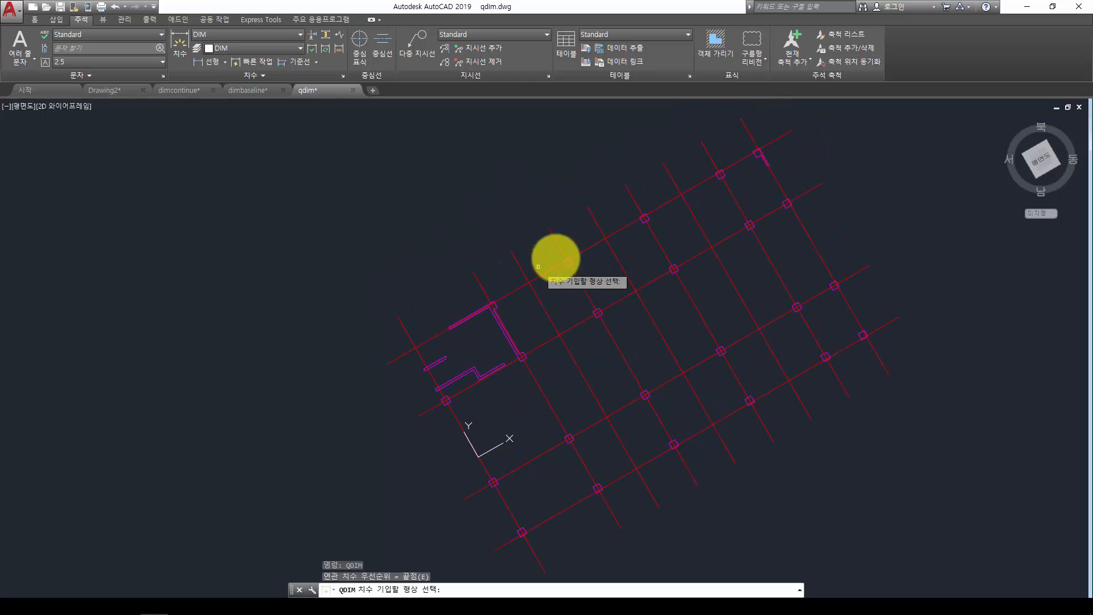
key(Return)
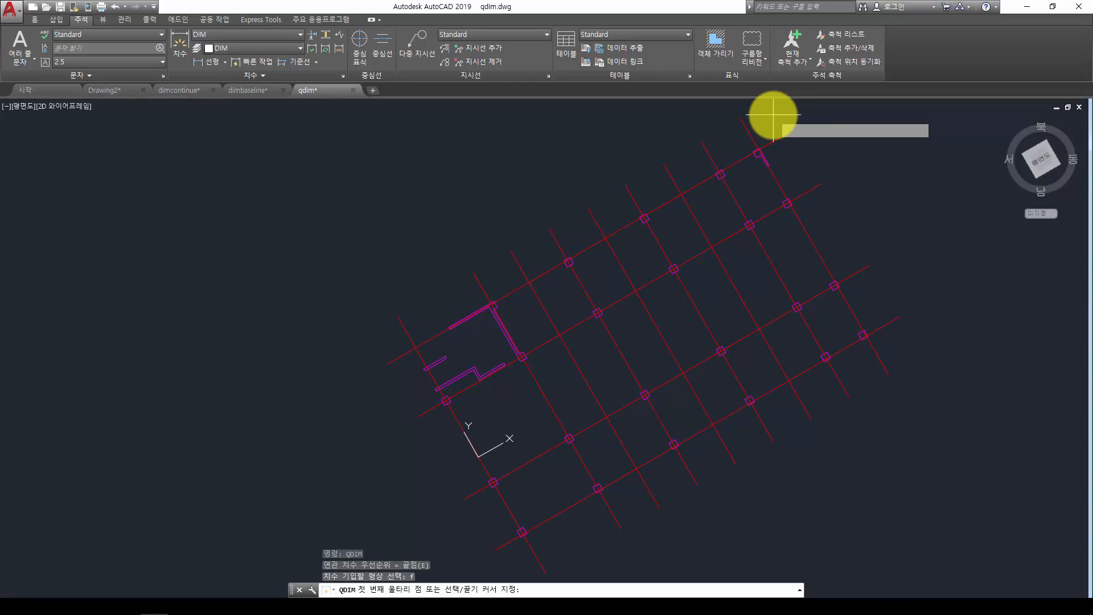
click(779, 113)
click(281, 394)
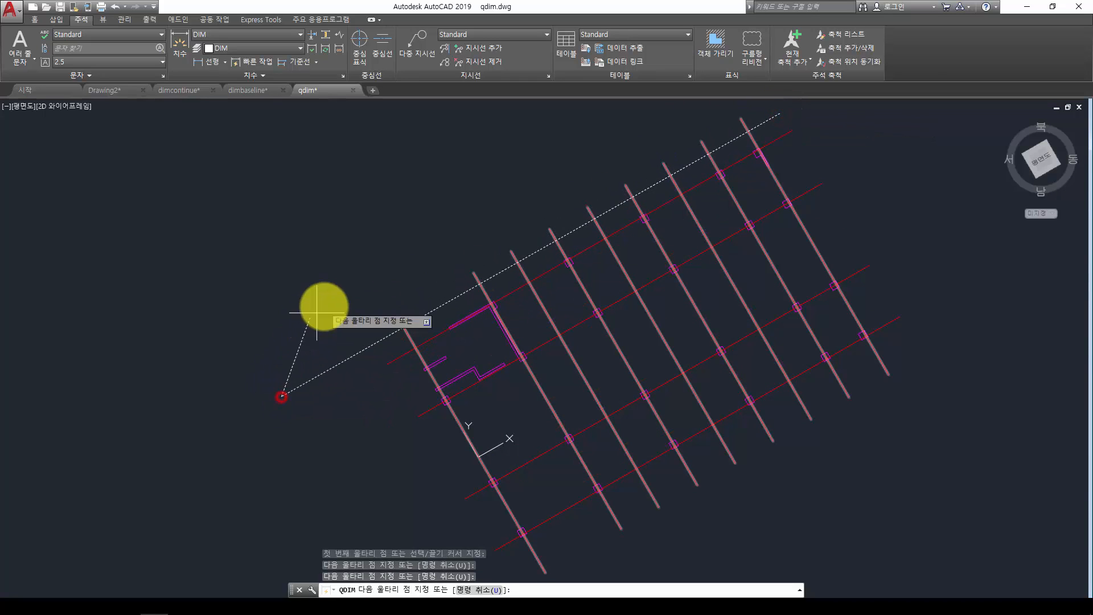
key(Return)
middle_drag(506, 185, 513, 249)
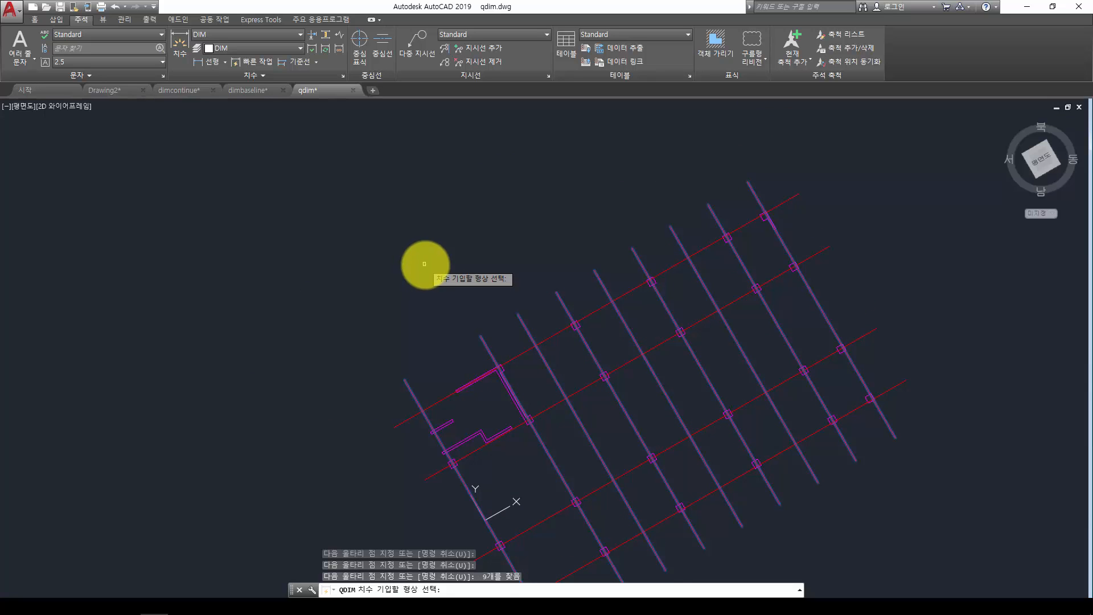
key(Return)
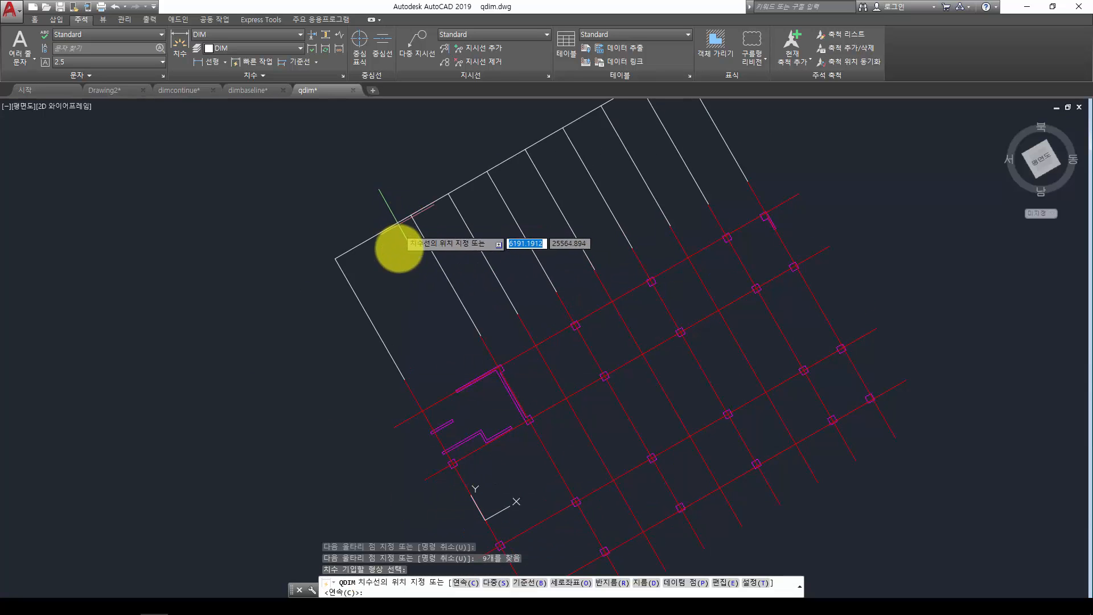
click(393, 263)
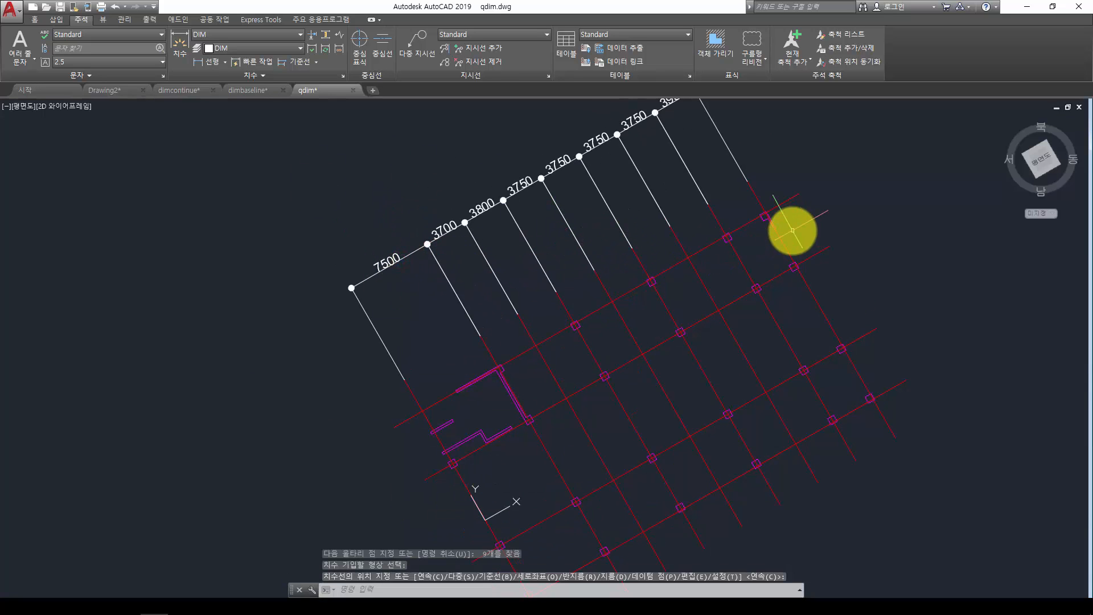
- Fence-select the four longitudinal grid lines for QDIM and place a Continuous dimension row along the grid's right end
key(Return)
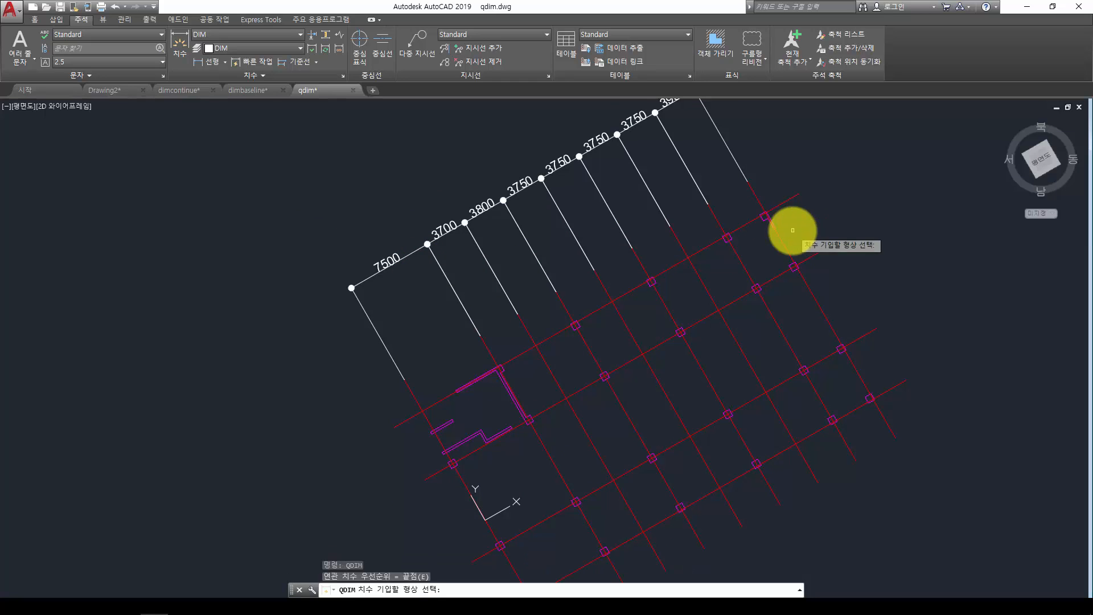
text(f)
key(Return)
click(799, 186)
click(950, 380)
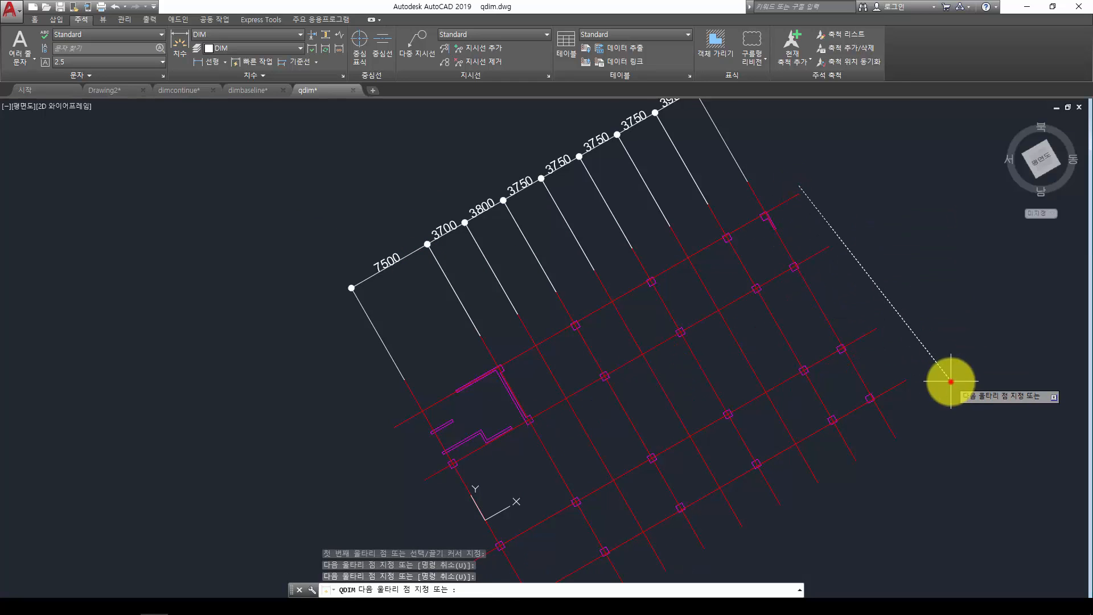
click(920, 409)
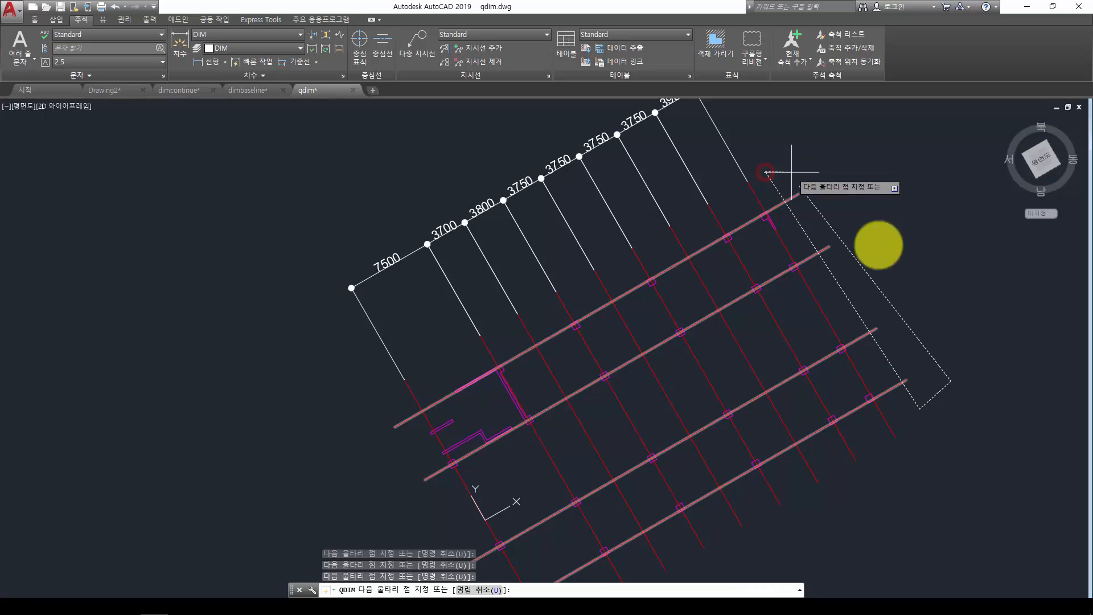
key(Return)
key(Return)
click(938, 229)
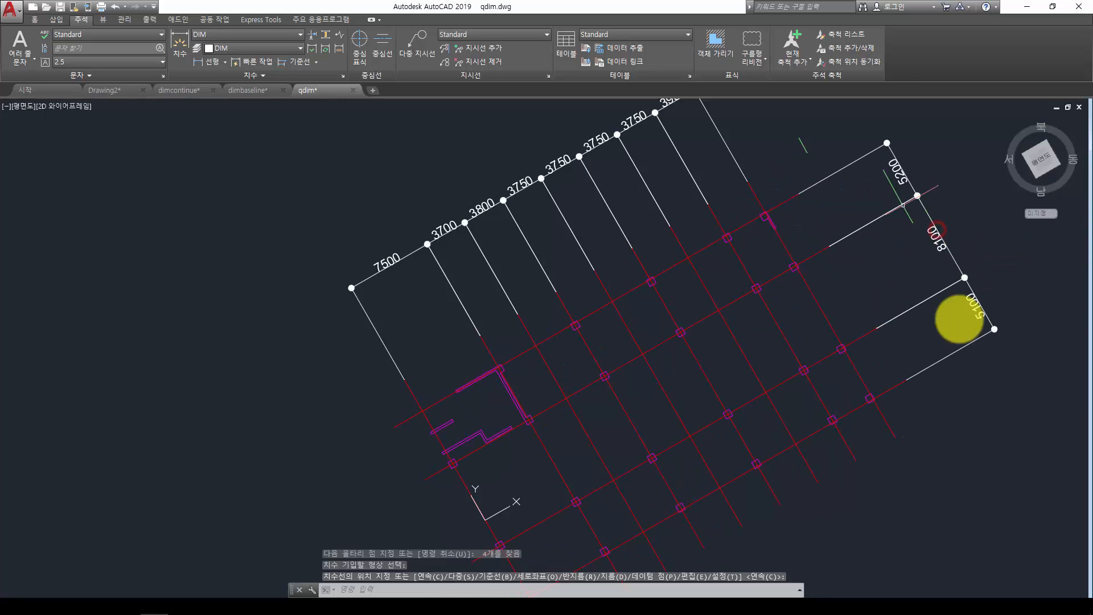
- Restore the UCS to World
scroll(939, 322, down, 2)
middle_drag(937, 302, 906, 317)
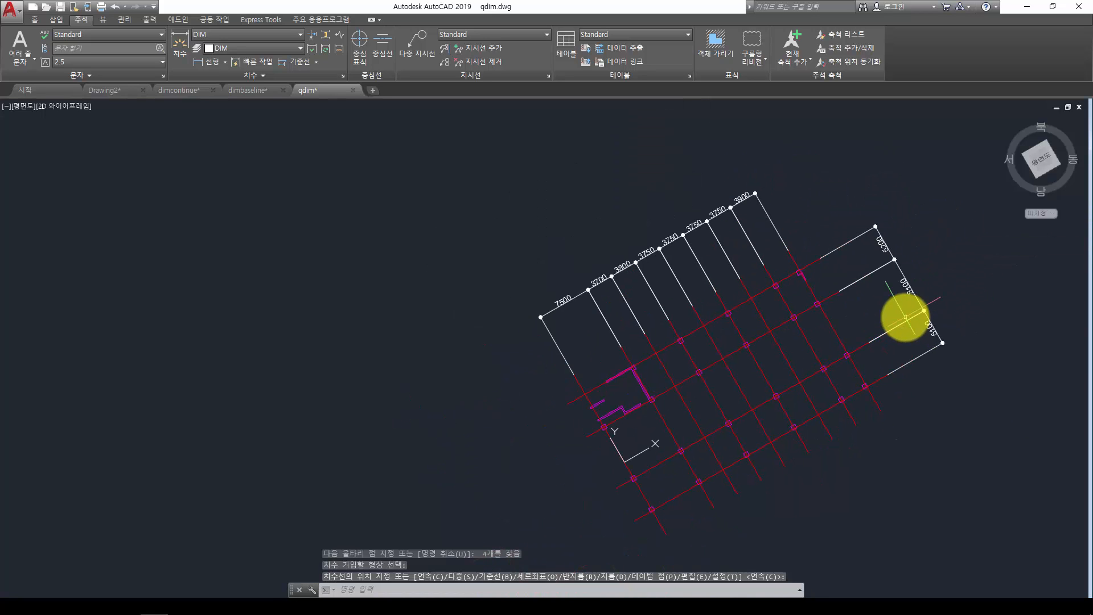
scroll(735, 427, up, 2)
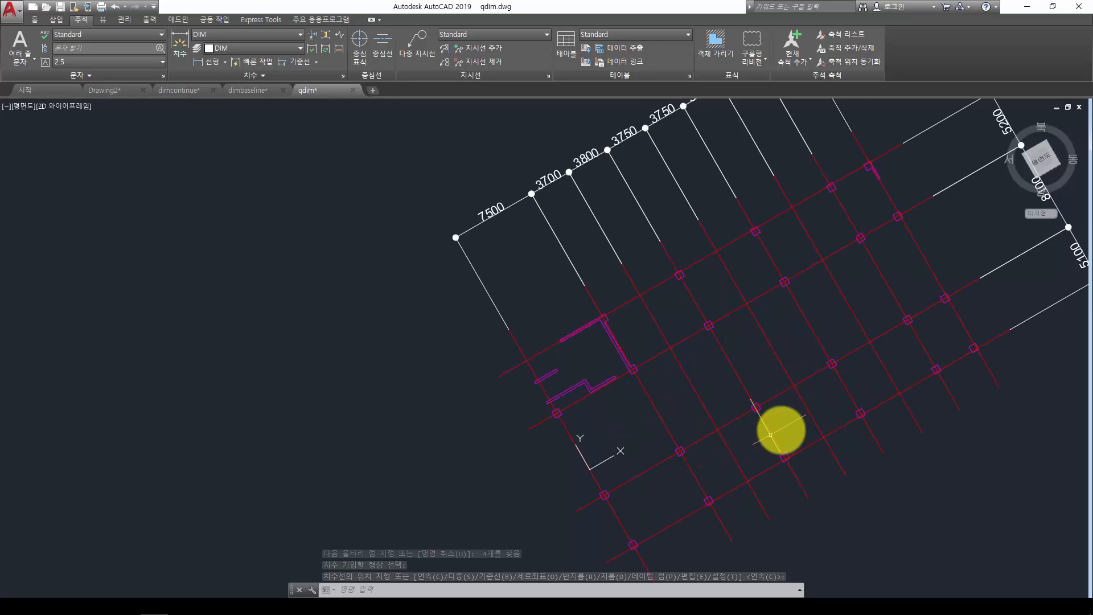
scroll(725, 369, up, 1)
scroll(626, 380, down, 3)
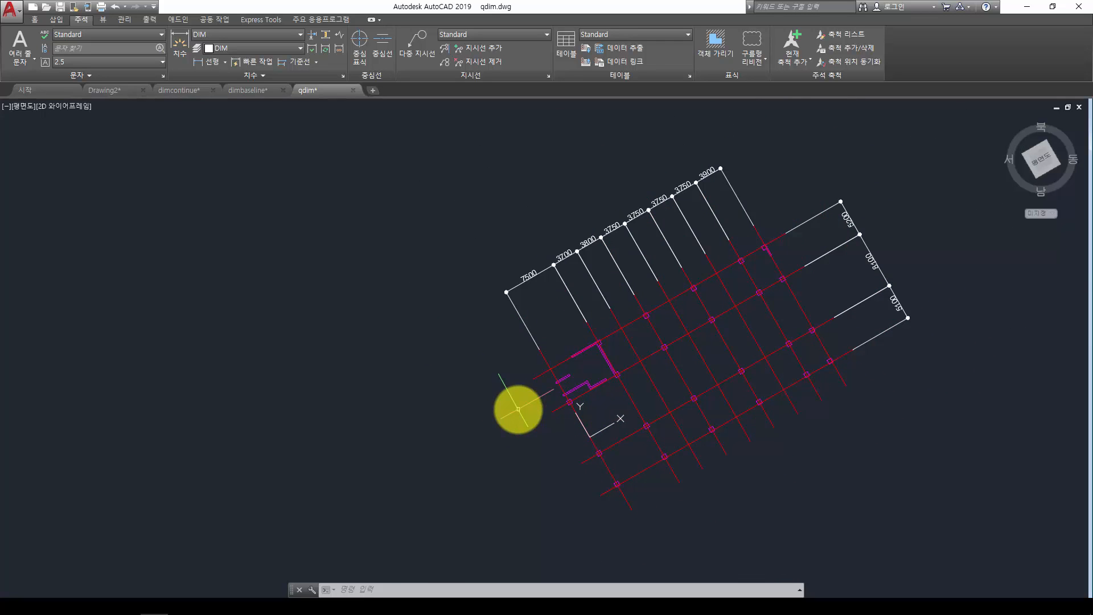
text(s)
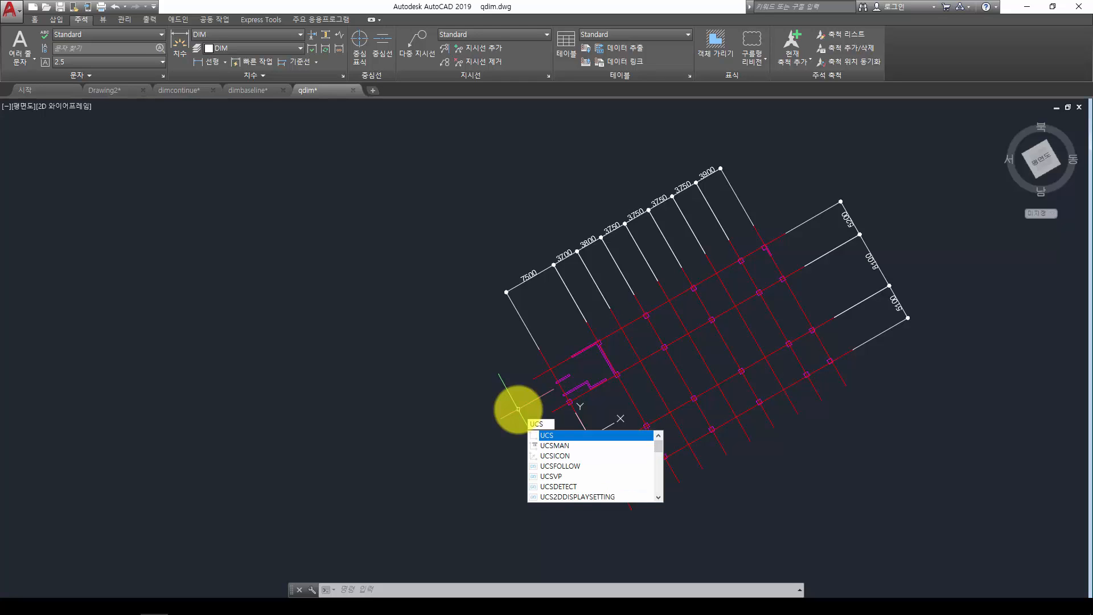
key(Return)
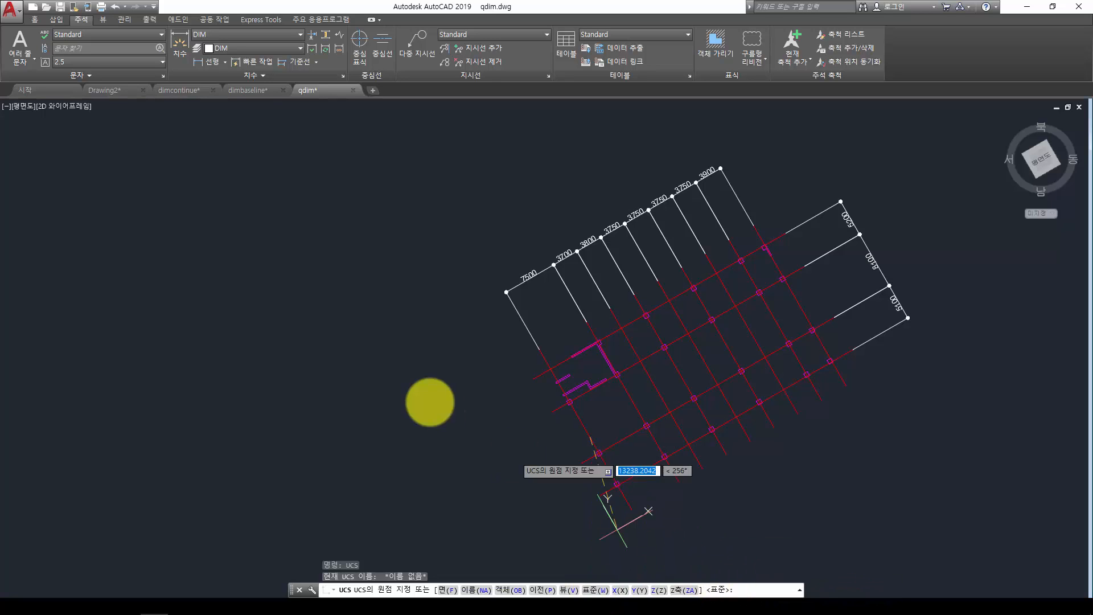
key(Return)
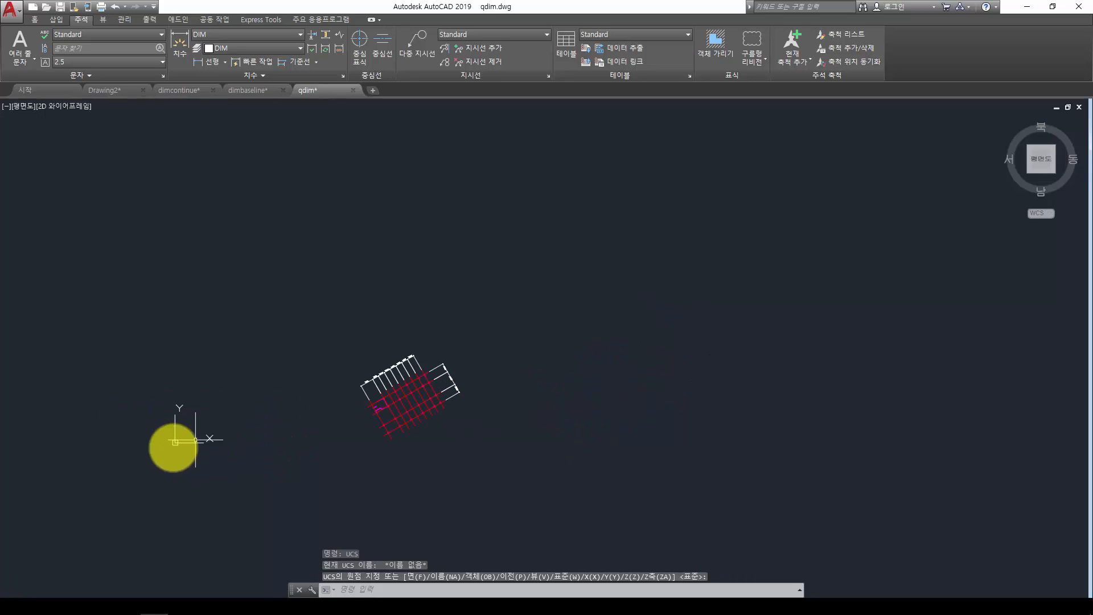
- Draw a horizontal rectangle in the empty area left of the dimensioned grid
scroll(384, 412, up, 4)
scroll(384, 412, up, 2)
middle_drag(466, 306, 518, 259)
scroll(518, 259, down, 2)
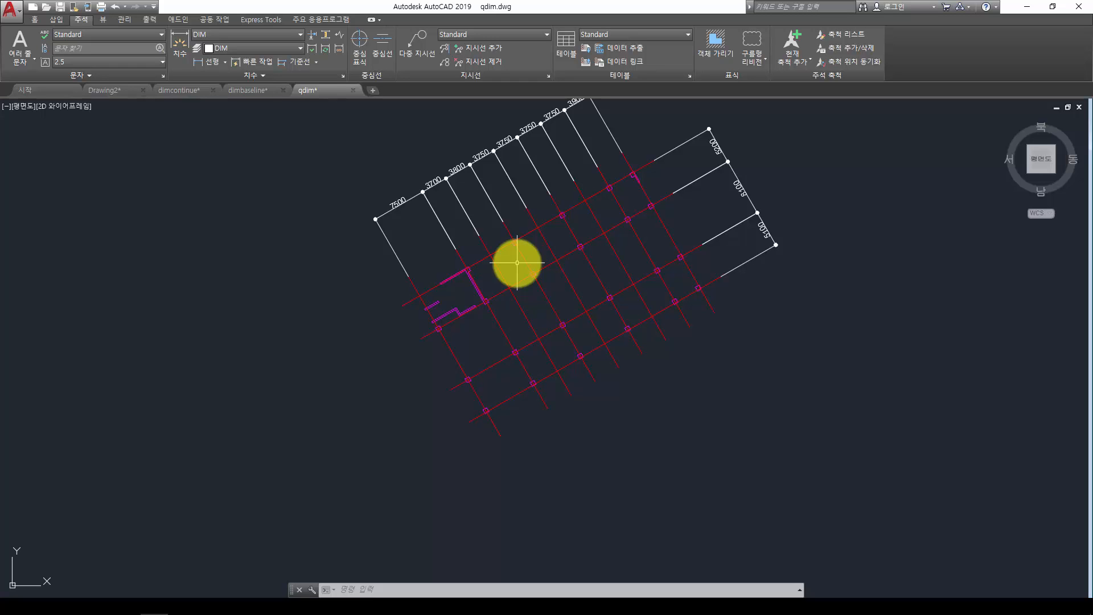
middle_drag(357, 293, 701, 330)
text(rec)
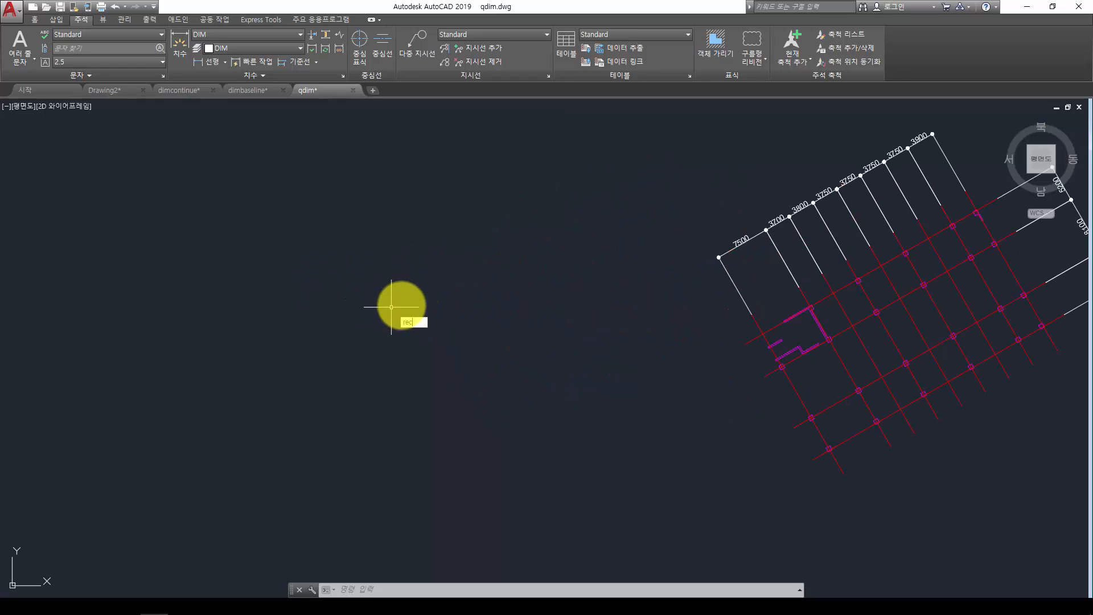
key(Return)
click(310, 294)
click(457, 392)
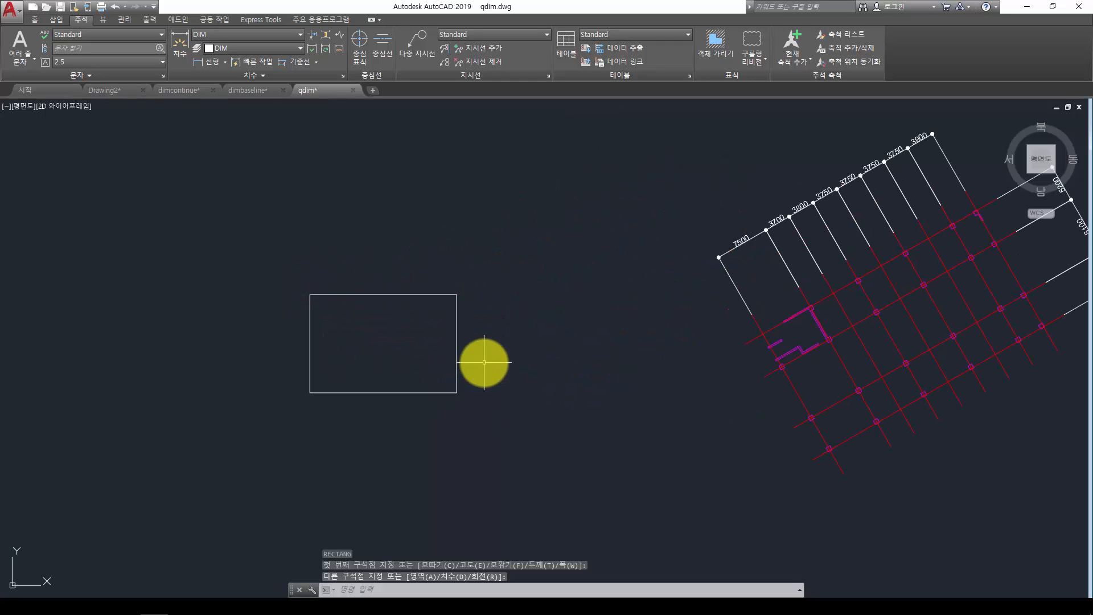
- Review the running object snap modes in the drafting settings
text(os)
key(Return)
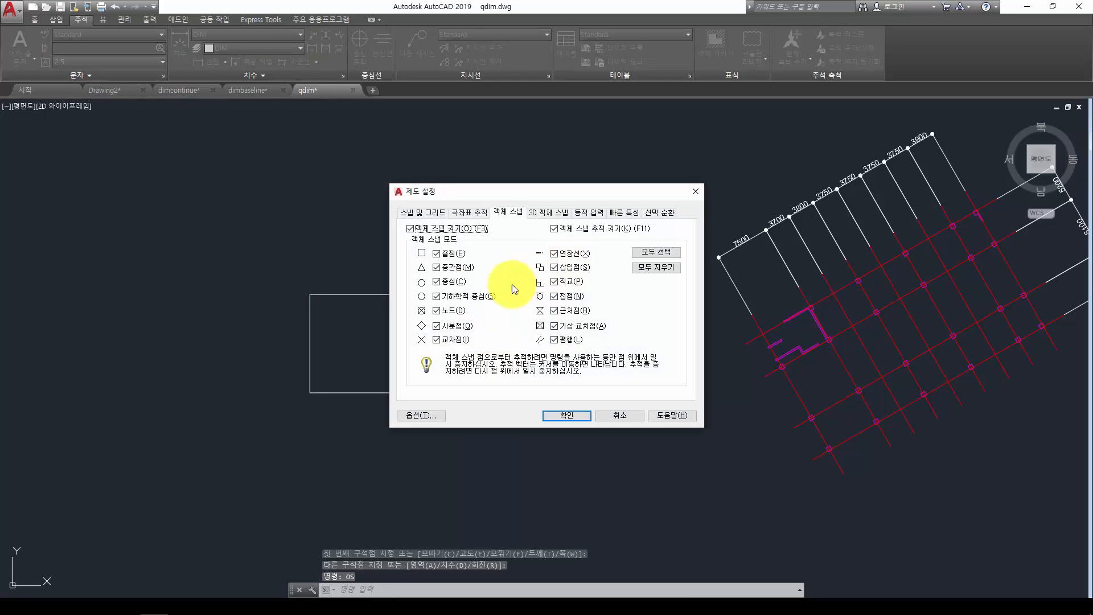
key(Return)
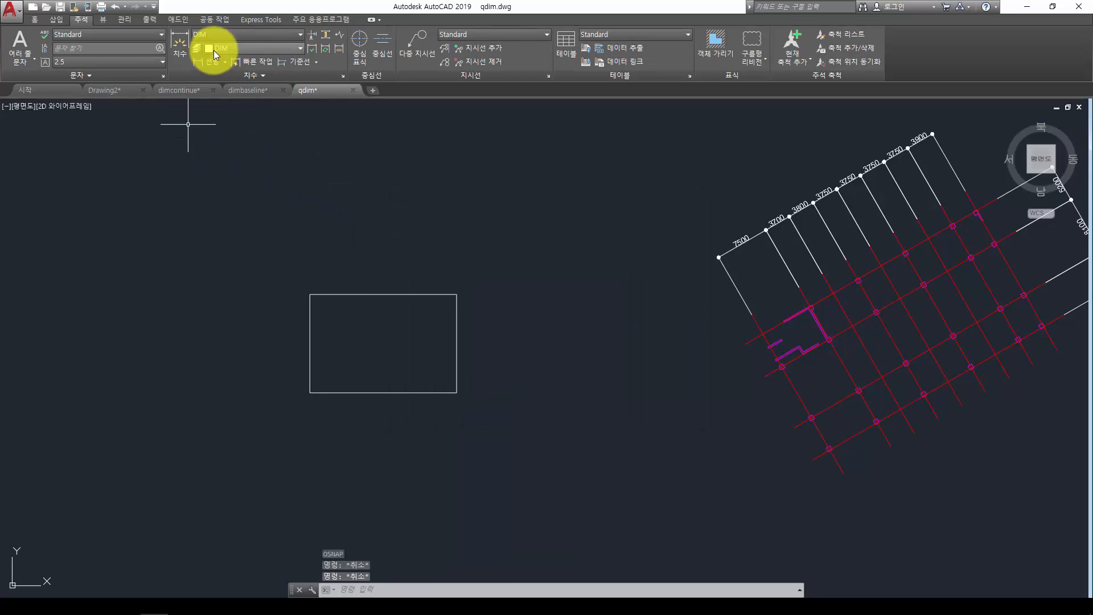
- Use DIM to dimension the rectangle's width above its upper edge and its height outside its right edge
click(179, 43)
click(310, 294)
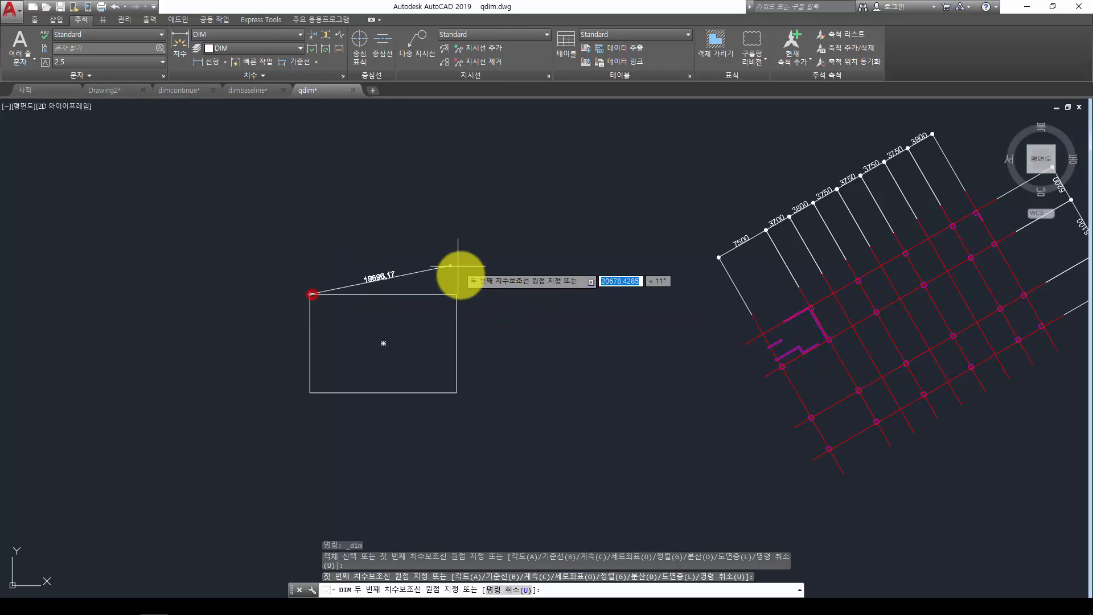
click(457, 295)
click(422, 245)
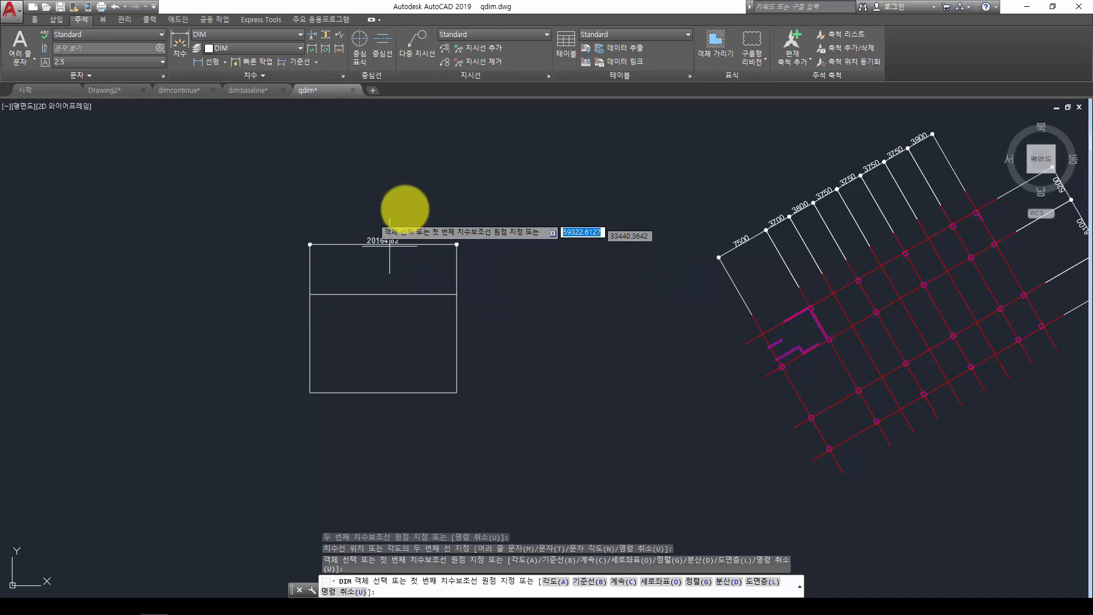
click(457, 393)
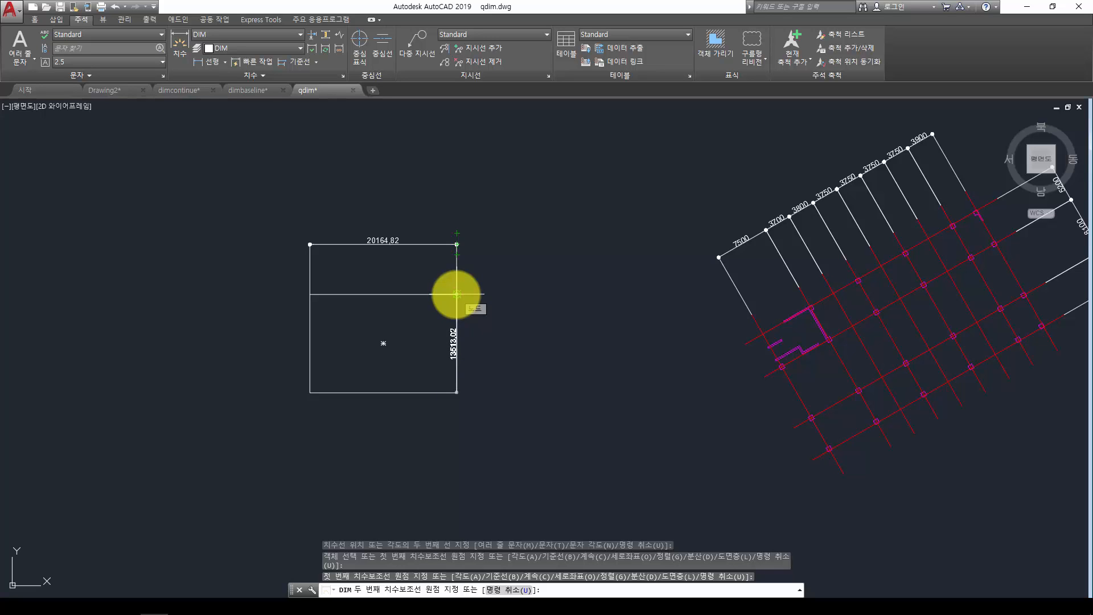
click(457, 295)
click(496, 295)
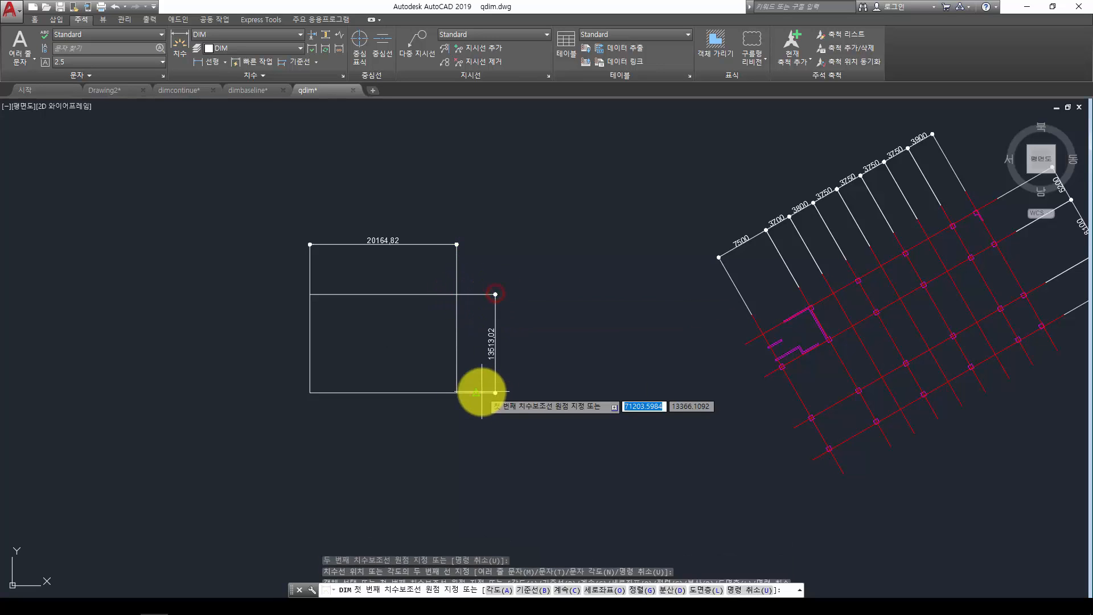
key(Return)
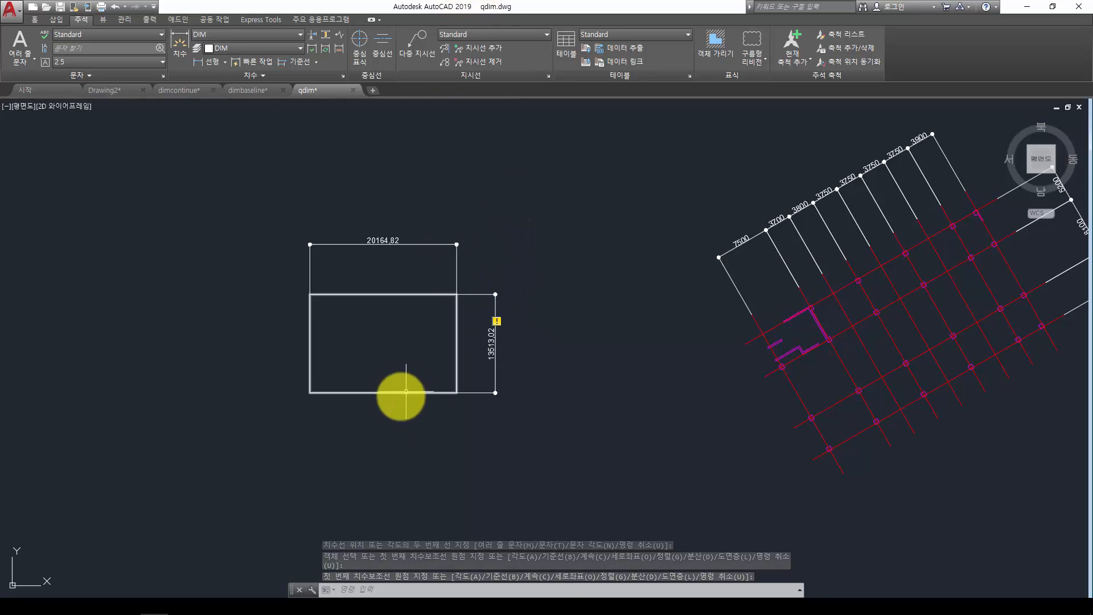
- Select the rectangle and its width dimension in turn to examine them as separate objects, clearing each selection
click(385, 436)
key(Escape)
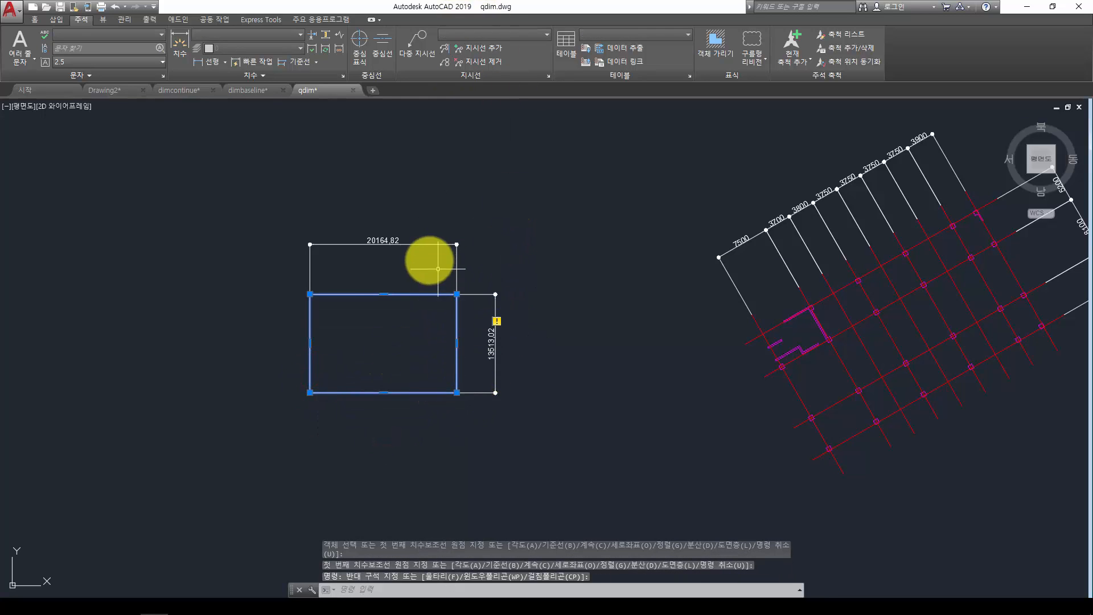
click(367, 205)
key(Escape)
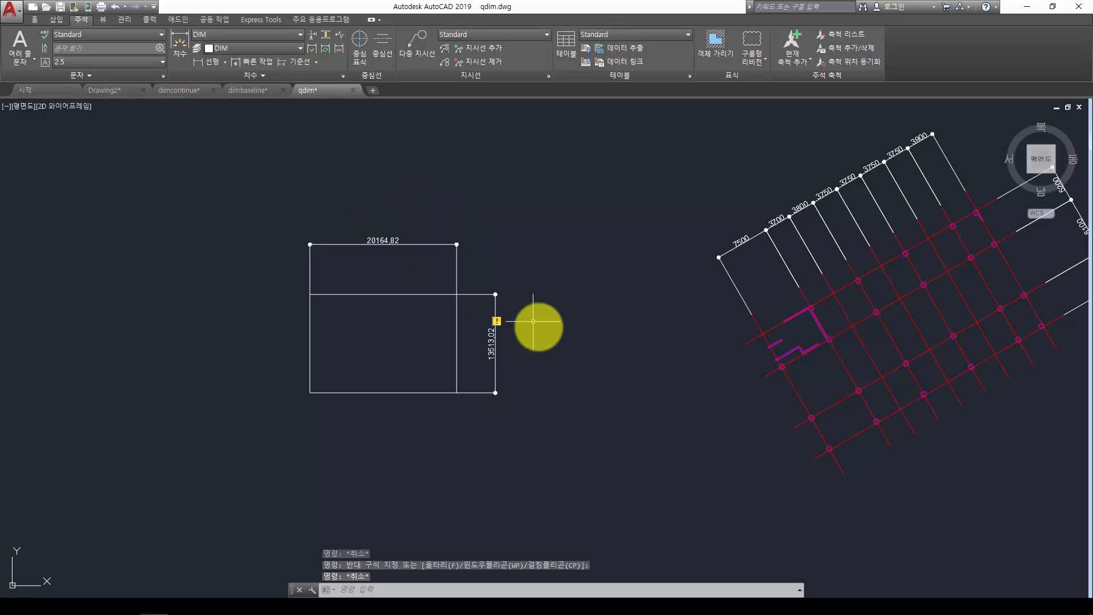
click(410, 261)
click(359, 207)
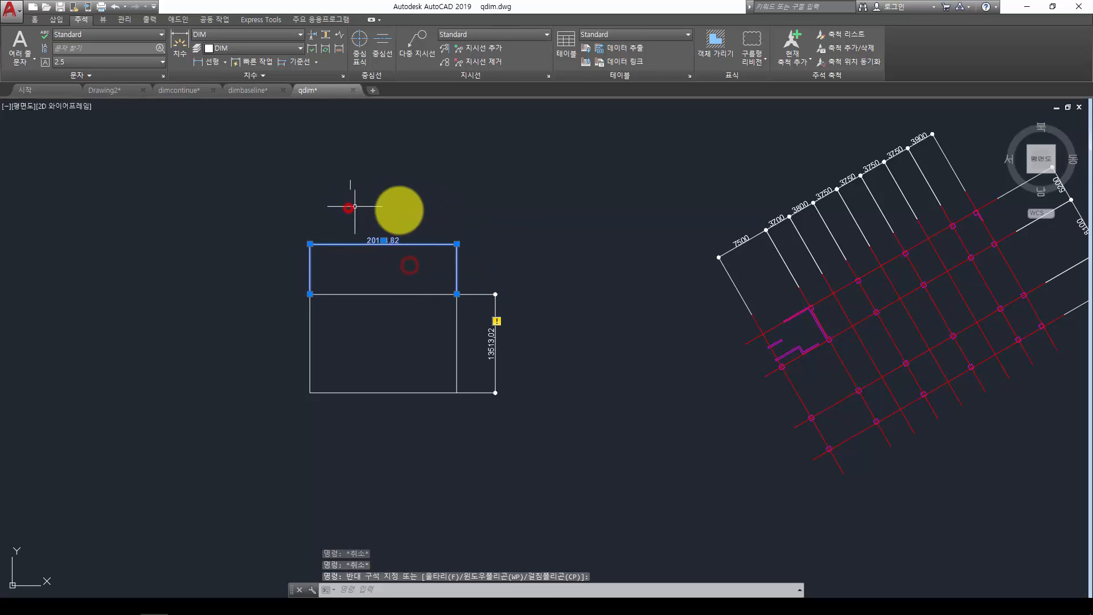
key(Escape)
click(419, 269)
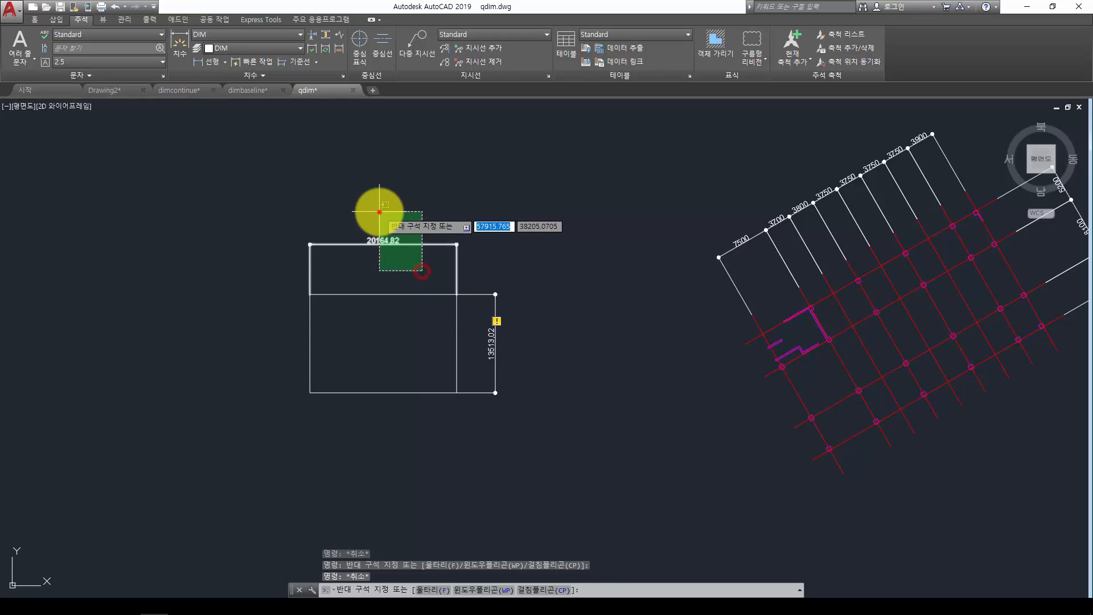
click(379, 213)
key(Escape)
click(380, 319)
click(364, 279)
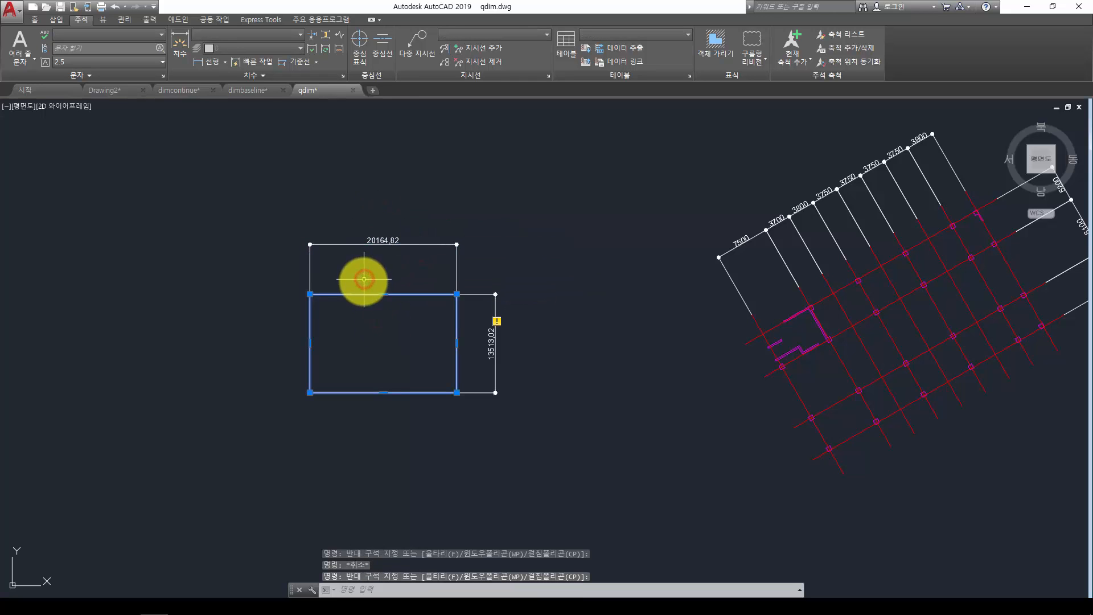
click(368, 338)
click(338, 202)
key(Escape)
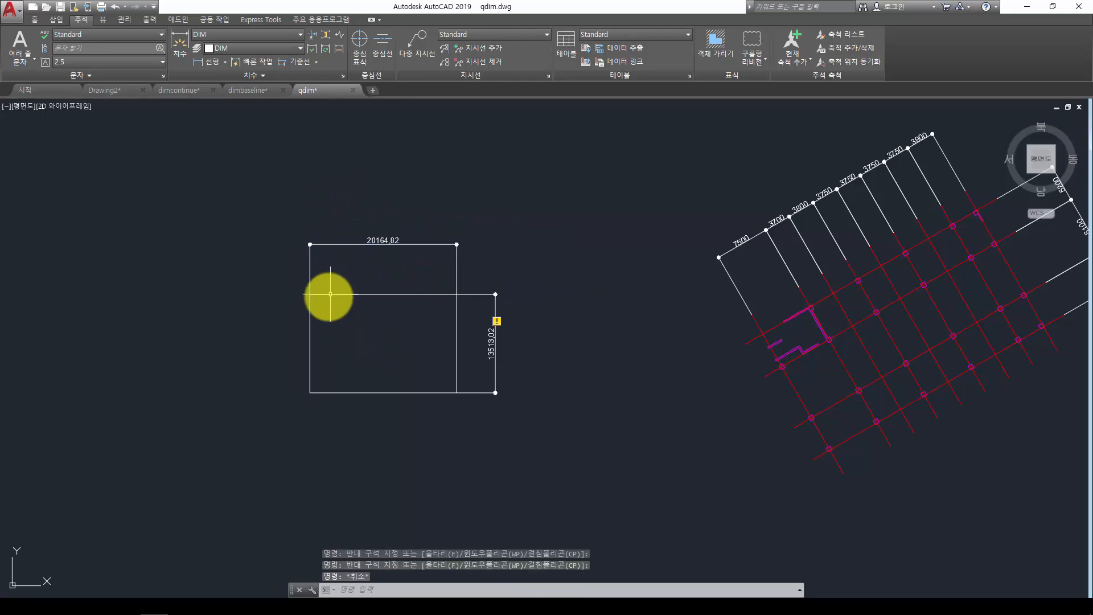
- Try moving only the rectangle down and to the left to test its linked dimensions, and undo the move
click(338, 294)
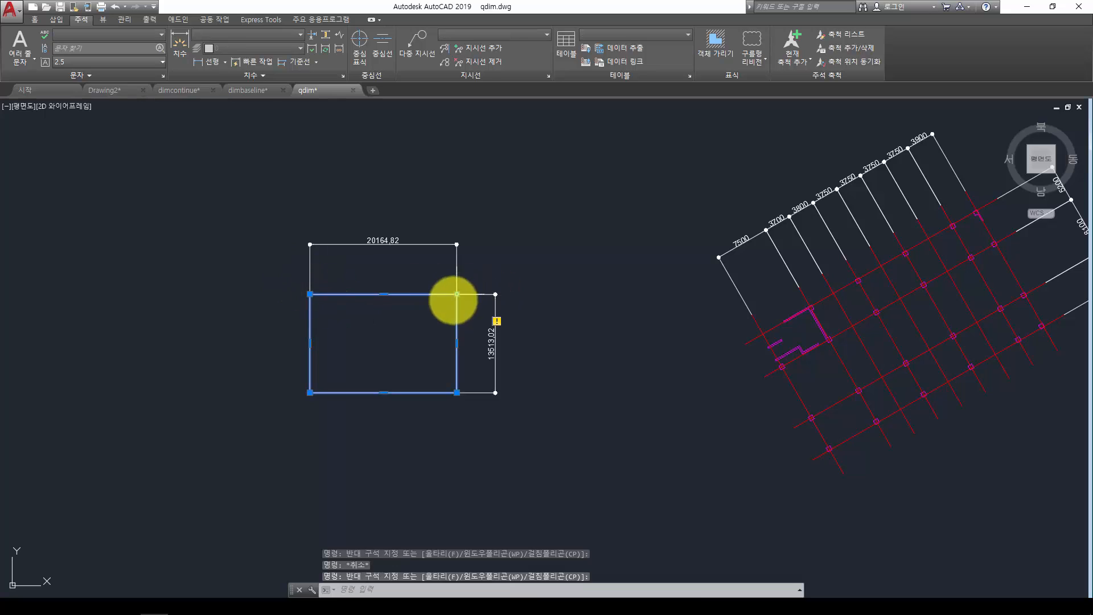
click(462, 292)
text(m)
key(Return)
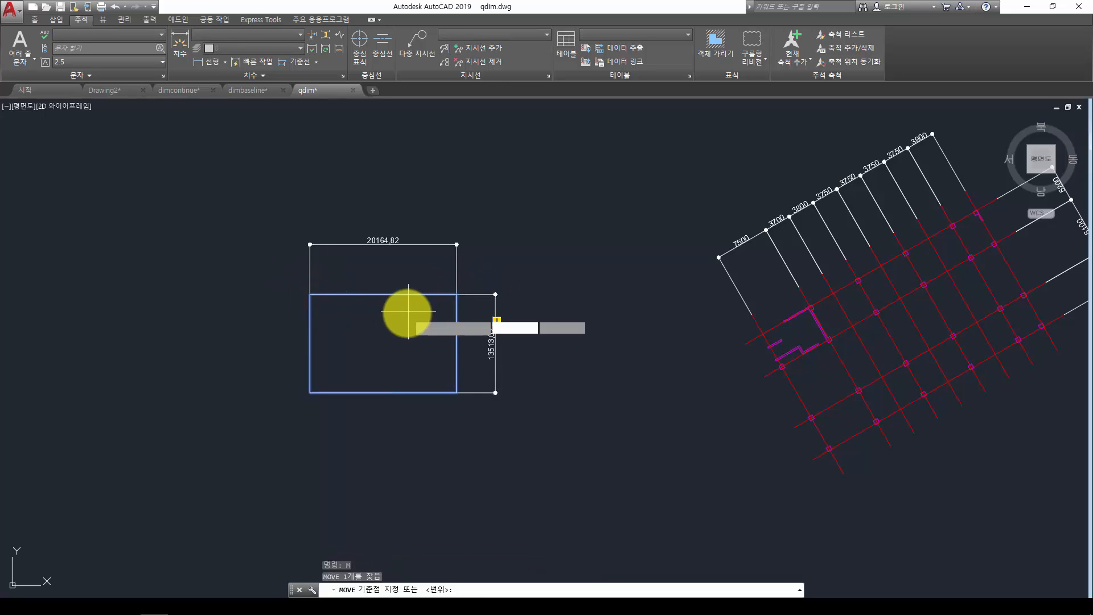
click(409, 317)
key(ctrl+z)
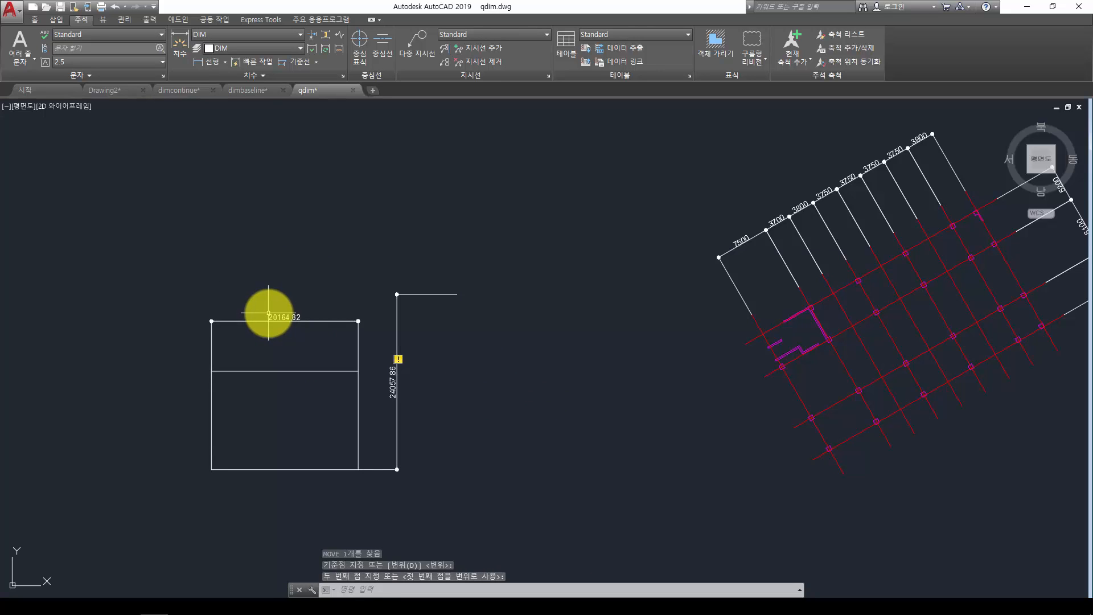
- Stretch the rectangle's left edge, upper-left corner and lower edge outward, making it about 42753 wide overall and 24448 high along its right edge
click(348, 326)
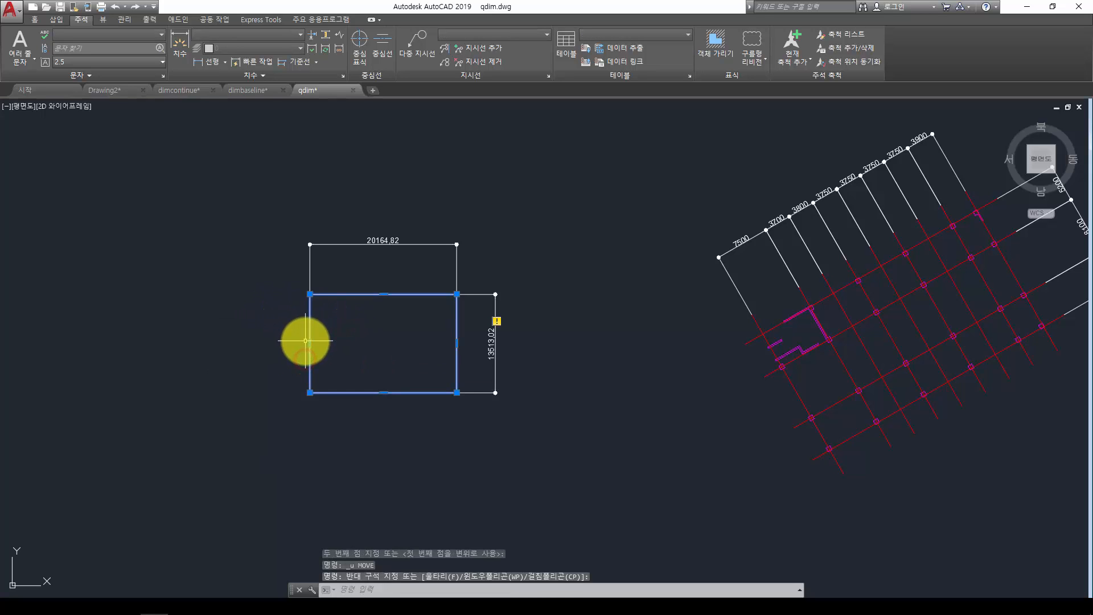
click(310, 343)
click(186, 337)
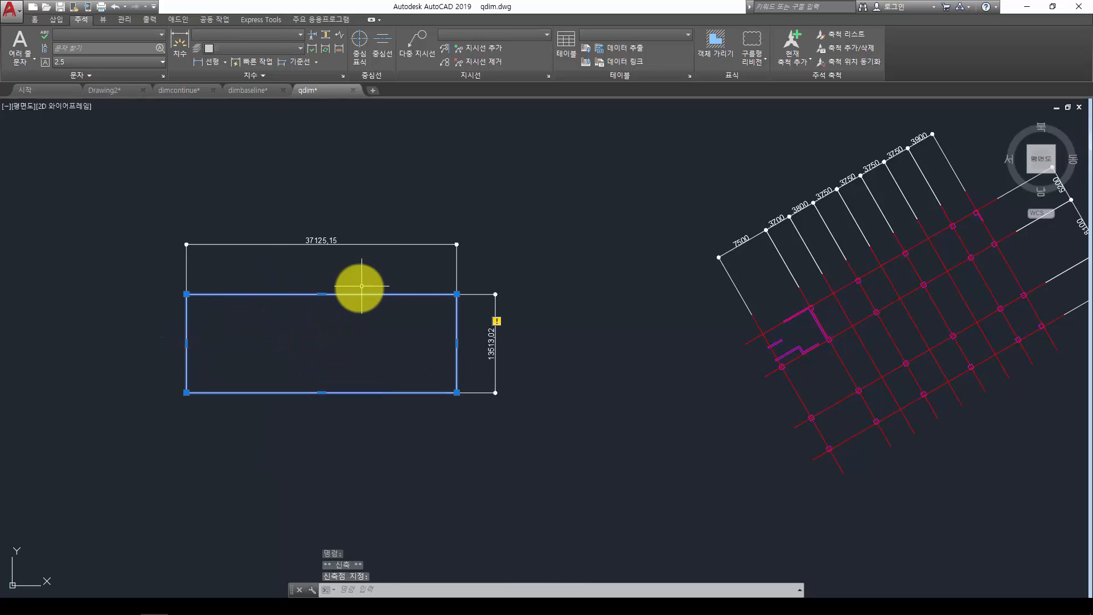
click(187, 294)
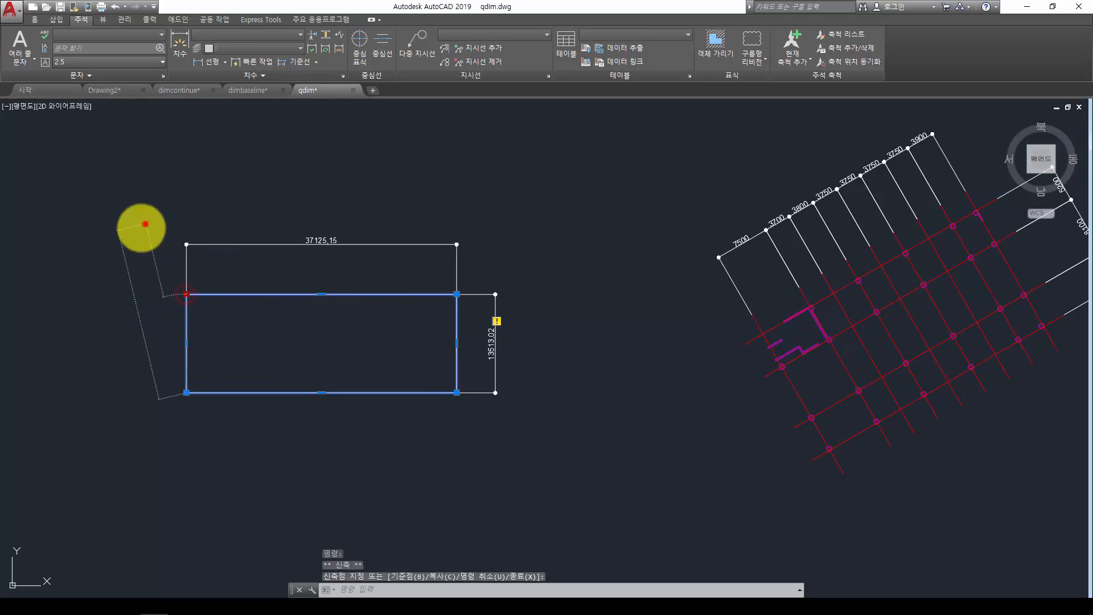
click(146, 224)
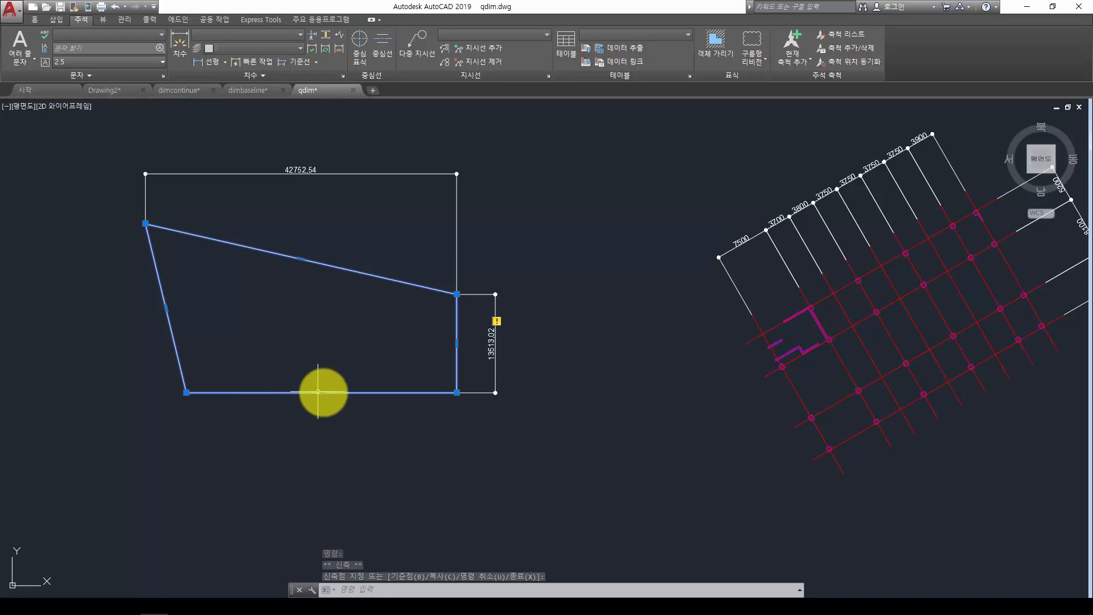
click(323, 392)
click(323, 472)
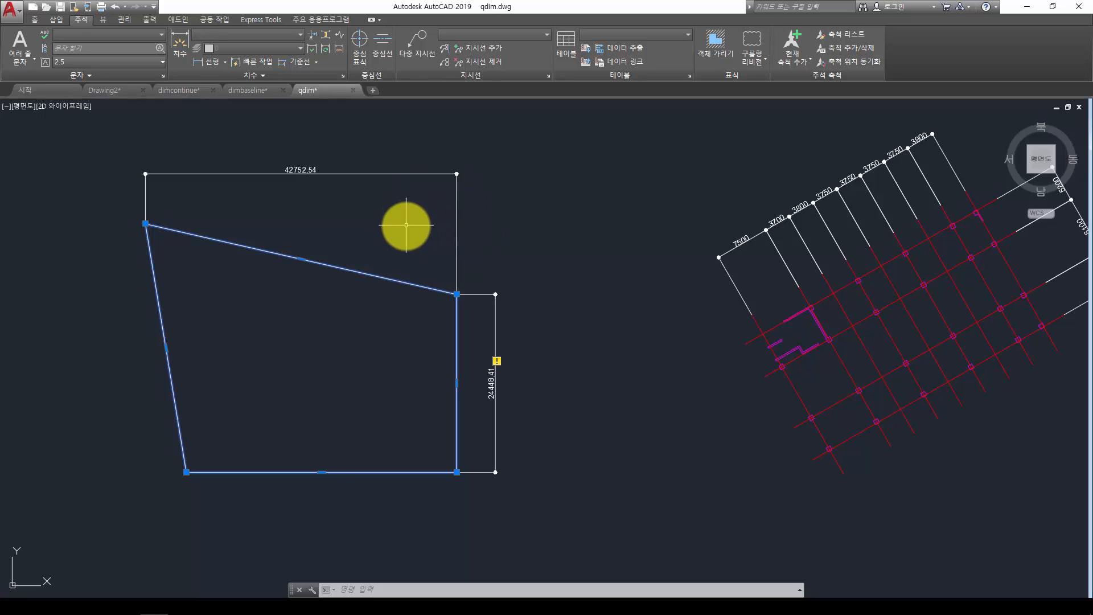
- Move the reshaped quadrilateral to the left and slightly down without selecting its dimensions
text(m)
key(Return)
click(332, 359)
click(221, 367)
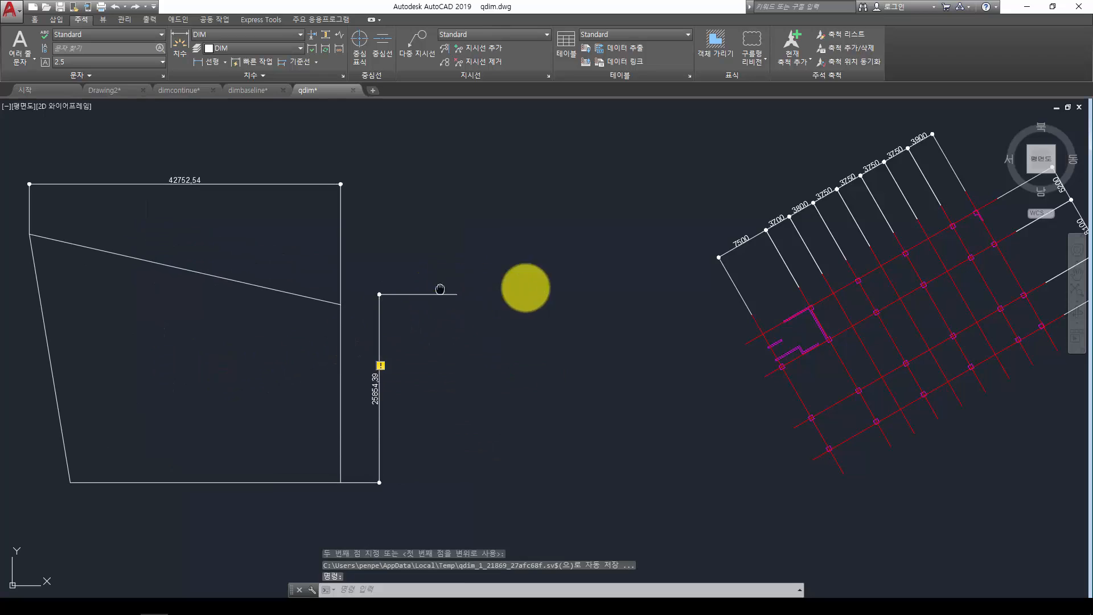
middle_drag(441, 289, 561, 287)
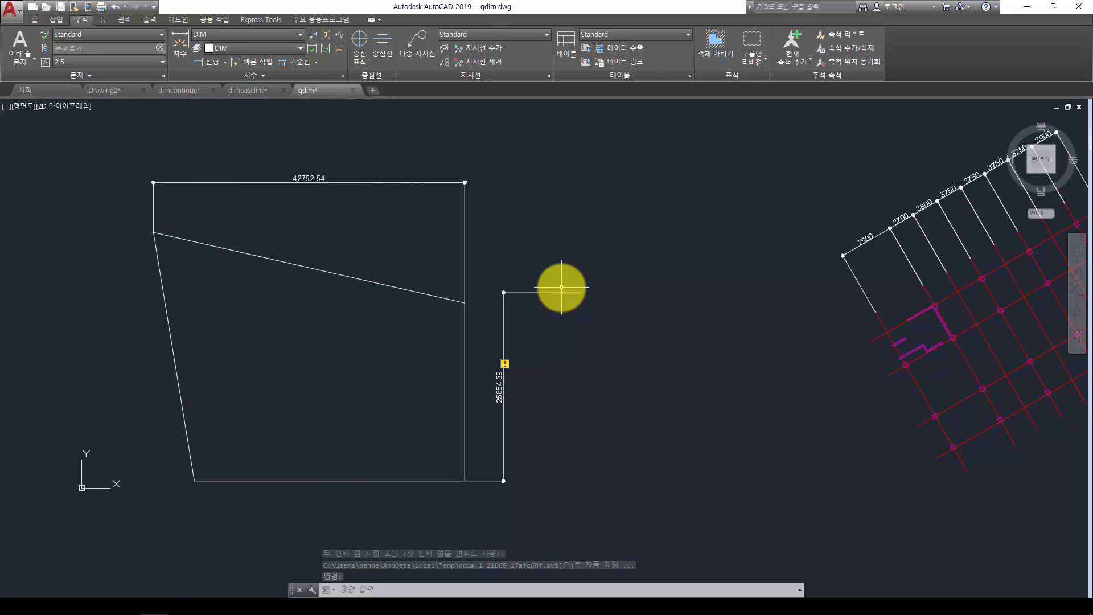